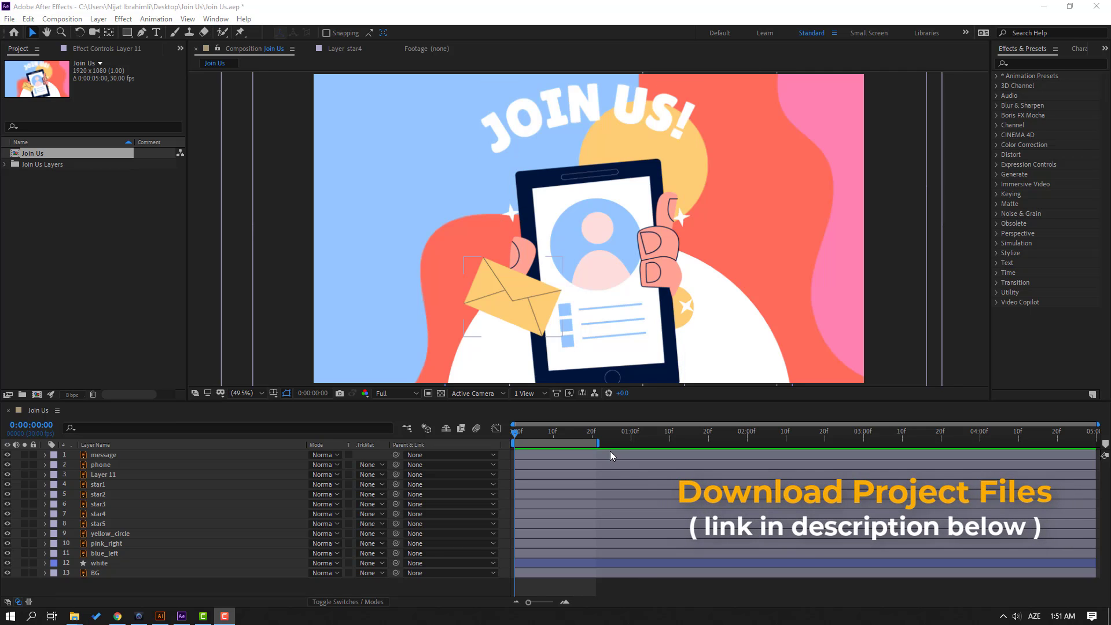
Step: Extend the work area to the composition's end and set the Join Us composition's duration to 7 seconds
left_click_drag(598, 444, 1098, 446)
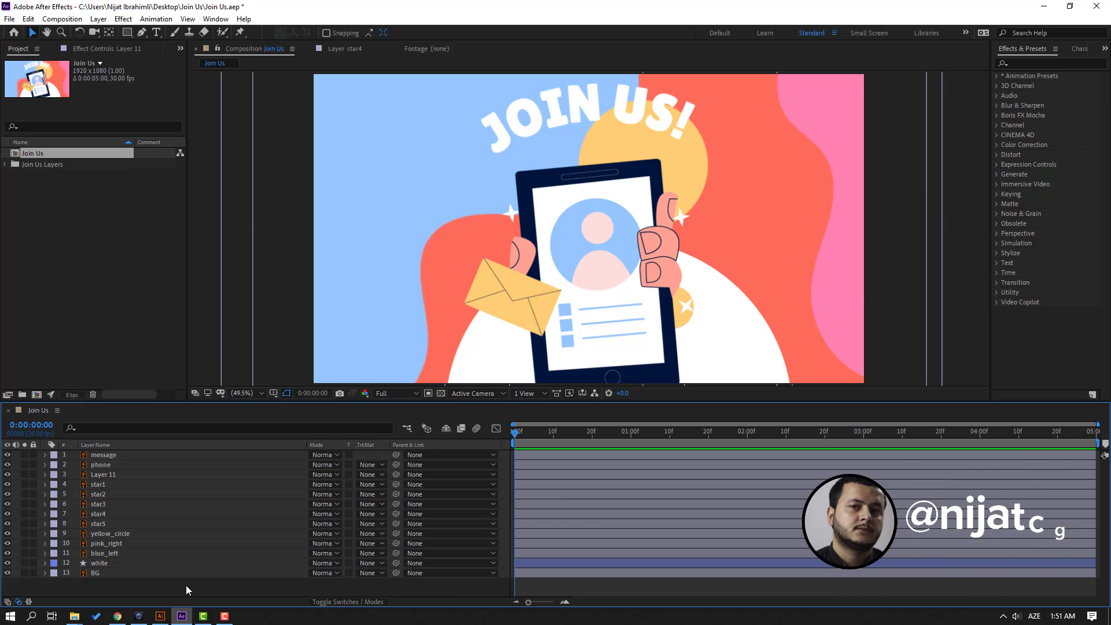
right_click(159, 586)
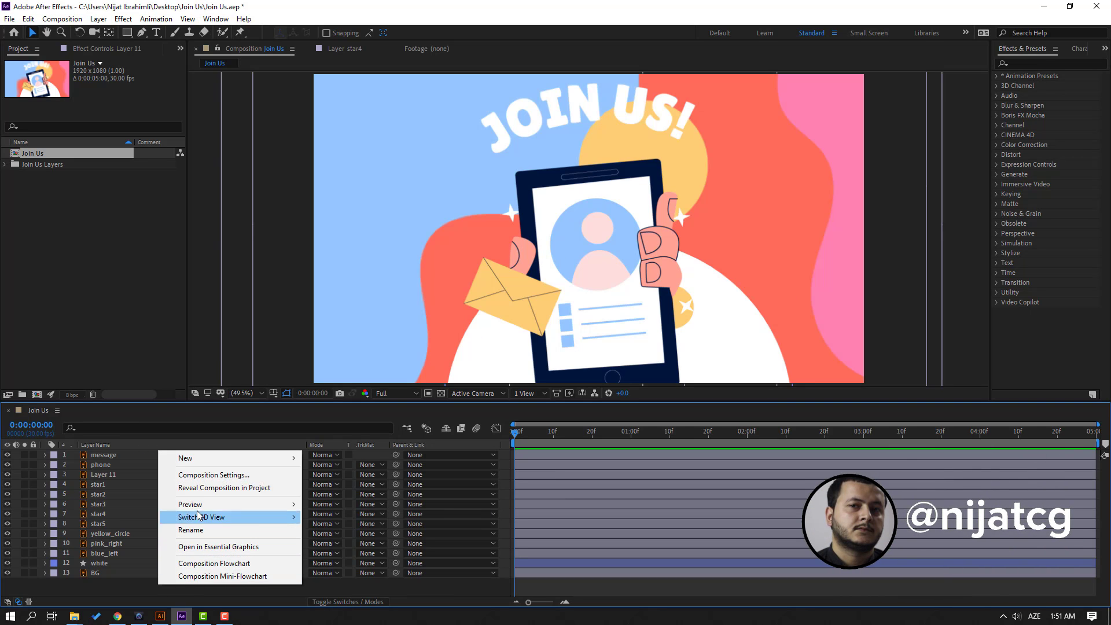
left_click(243, 475)
left_click(558, 322)
key("BackSpace")
type("7")
left_click(712, 411)
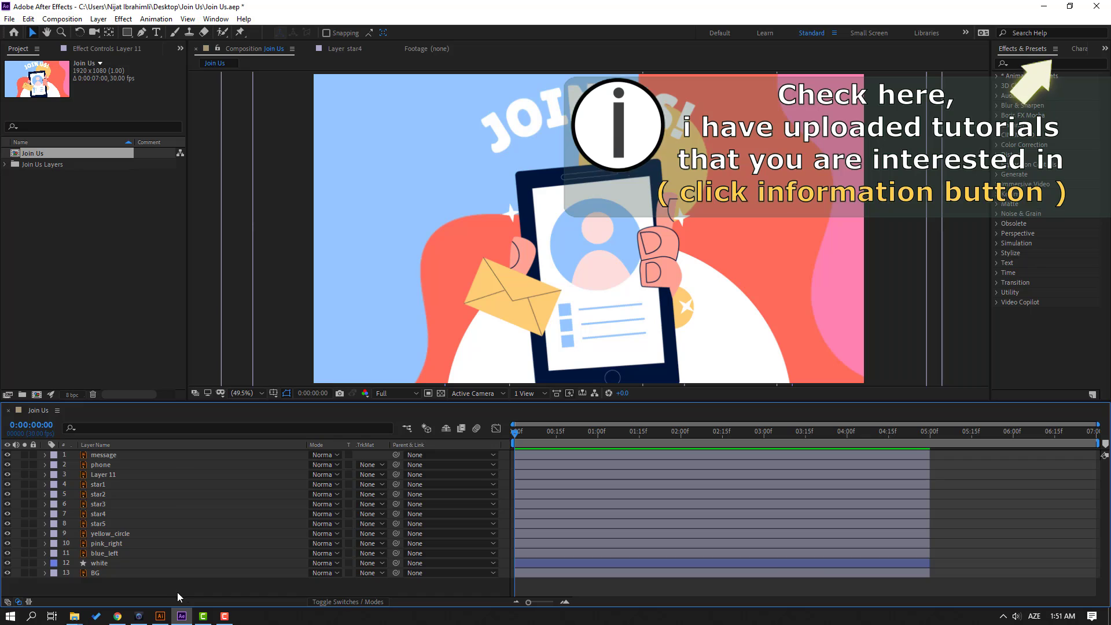
Step: Extend all layers to the end of the 7-second composition and clear the layer selection
key("ctrl+a")
left_click_drag(930, 454, 1099, 455)
key("F2")
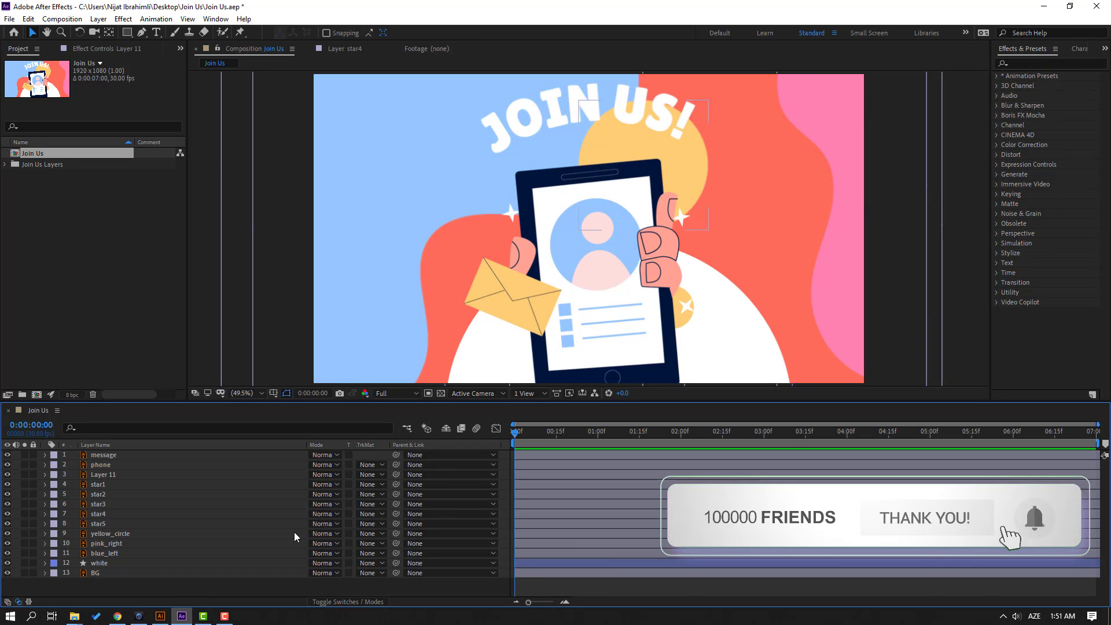
Step: Reveal the phone layer's Position and Rotation, keyframe Position at frame 0, and shift its X position to 1117.6 at frame 10
left_click(112, 469)
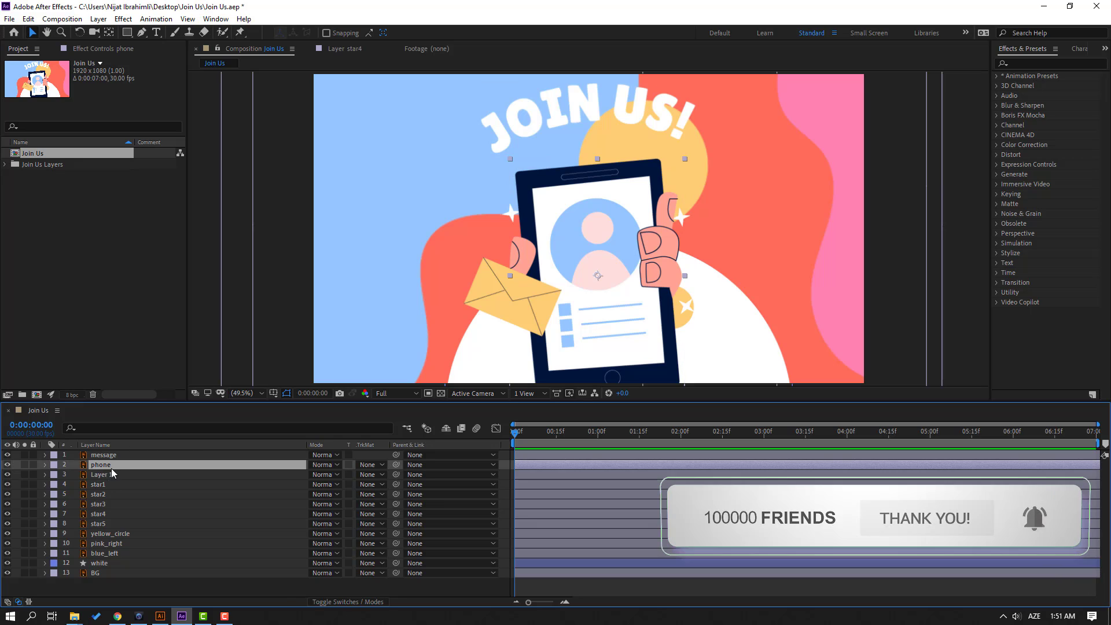
key("p")
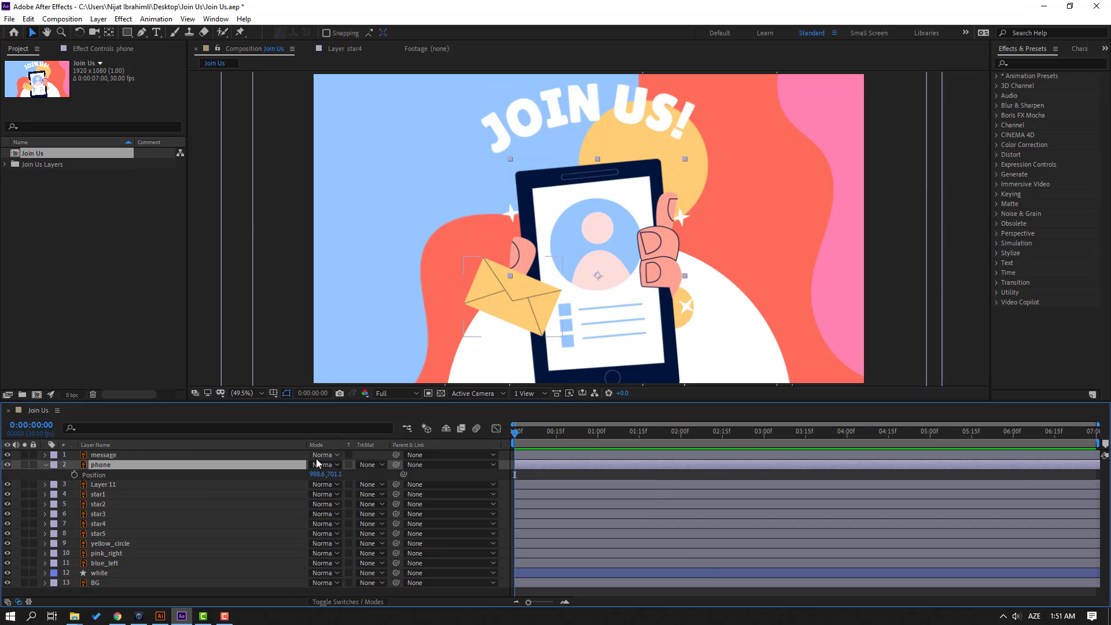
key("shift+r")
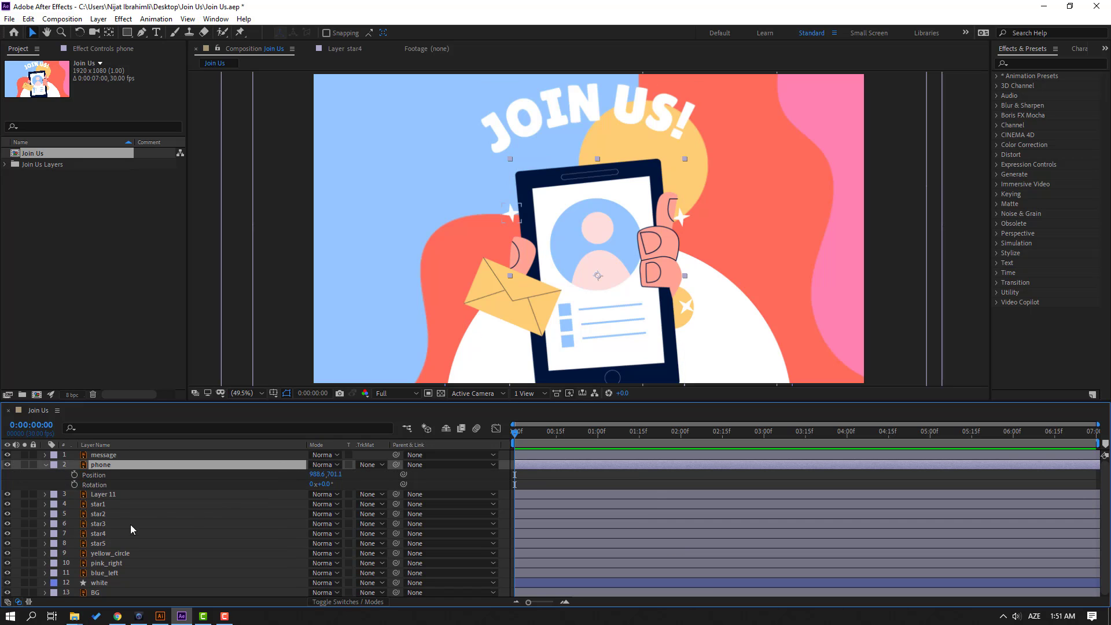
left_click(74, 475)
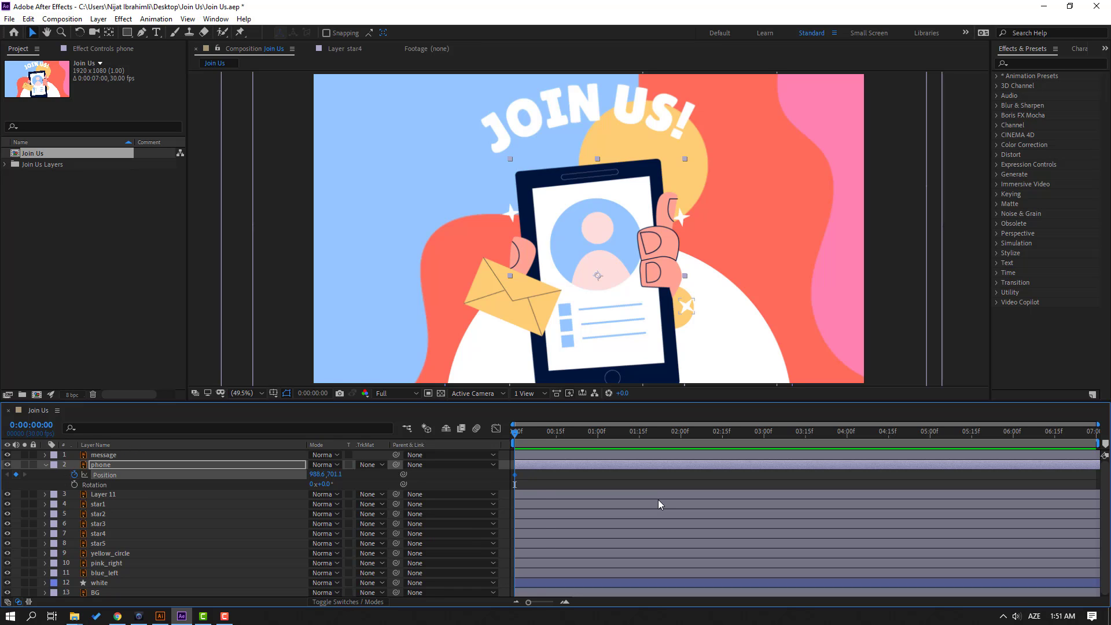
key("shift+Page_Down")
left_click_drag(313, 476, 386, 474)
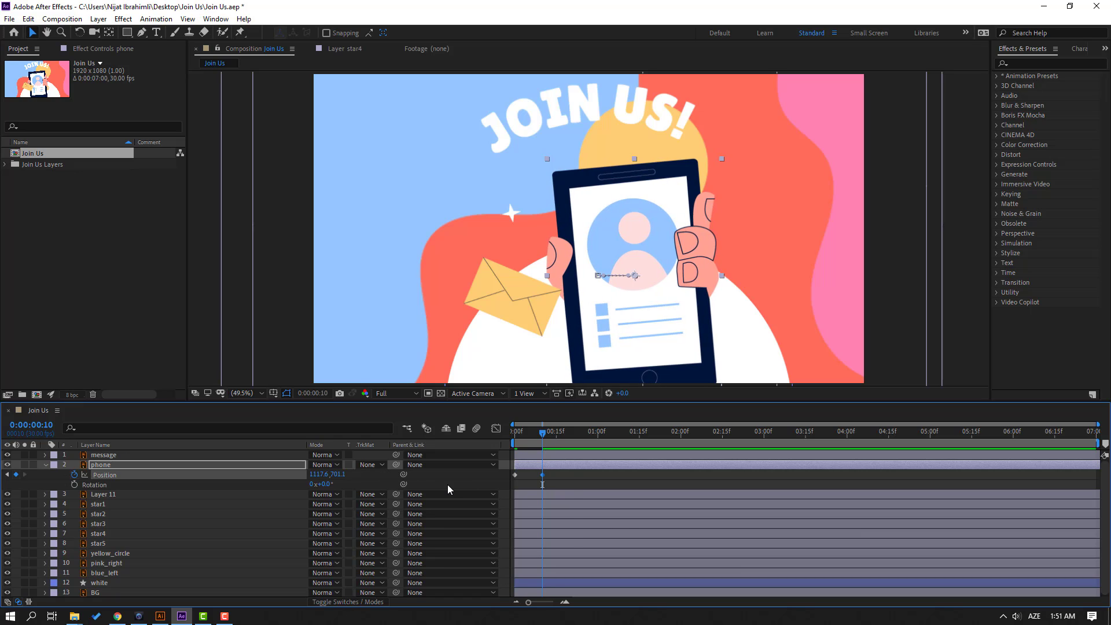
Step: Copy the phone's first Position keyframe to frame 20 and apply Easy Ease to all three keyframes
key("shift+Page_Down")
left_click(516, 475)
key("ctrl+c")
key("ctrl+v")
left_click_drag(511, 477, 513, 476)
right_click(515, 475)
mouse_move(583, 464)
left_click(683, 502)
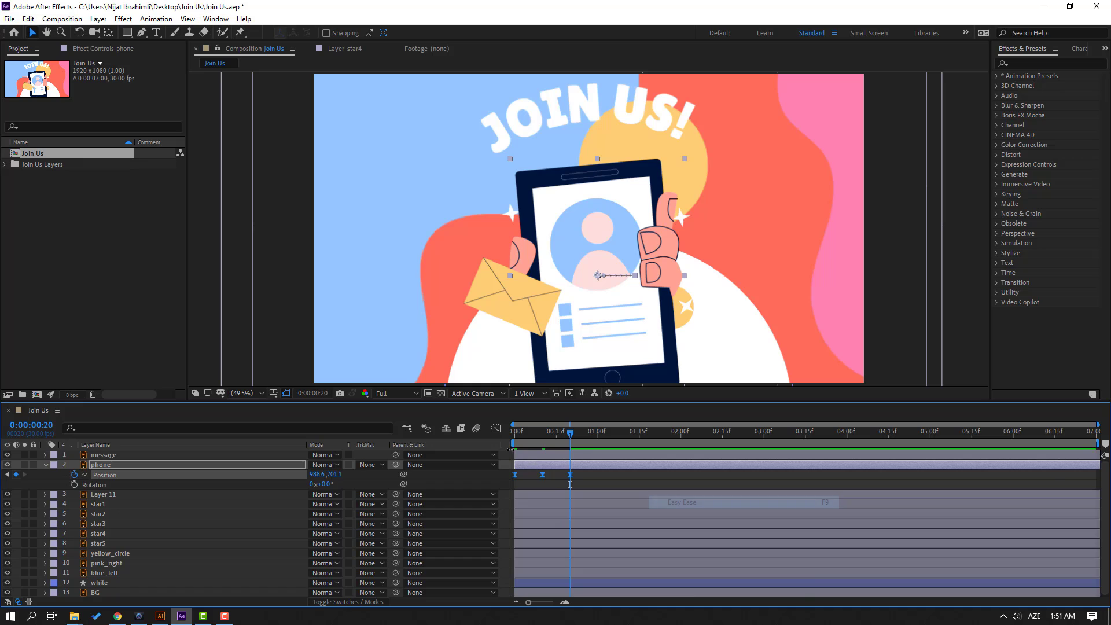
Step: Lengthen both influence handles of the phone's middle Position keyframe in the speed graph and preview the motion
left_click(496, 429)
left_click_drag(576, 520, 631, 521)
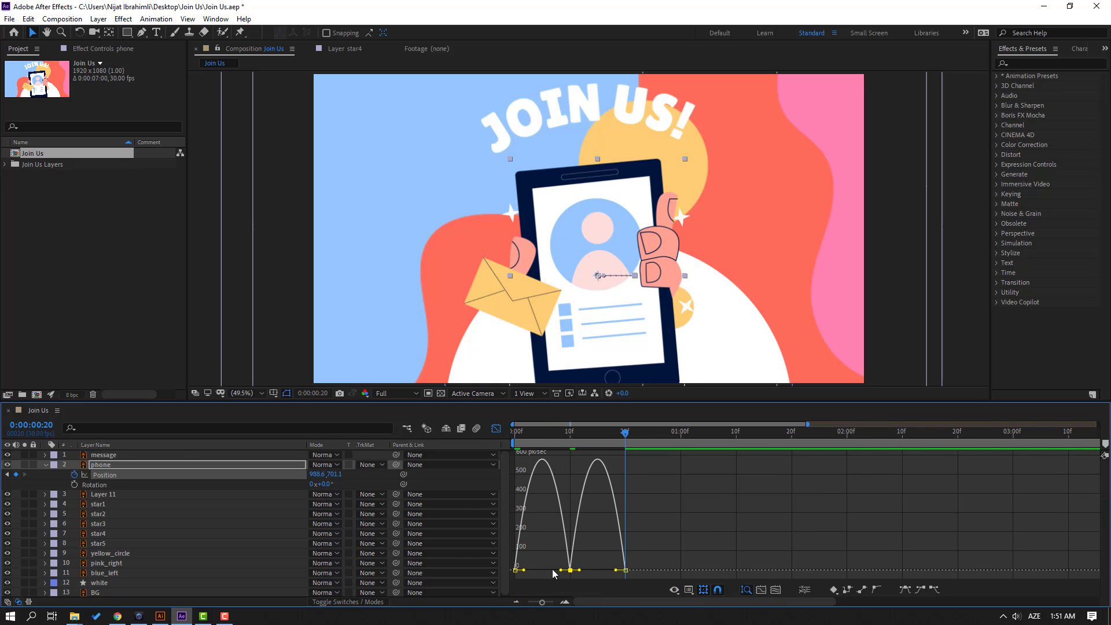
left_click_drag(561, 571, 595, 571)
key("space")
key("space")
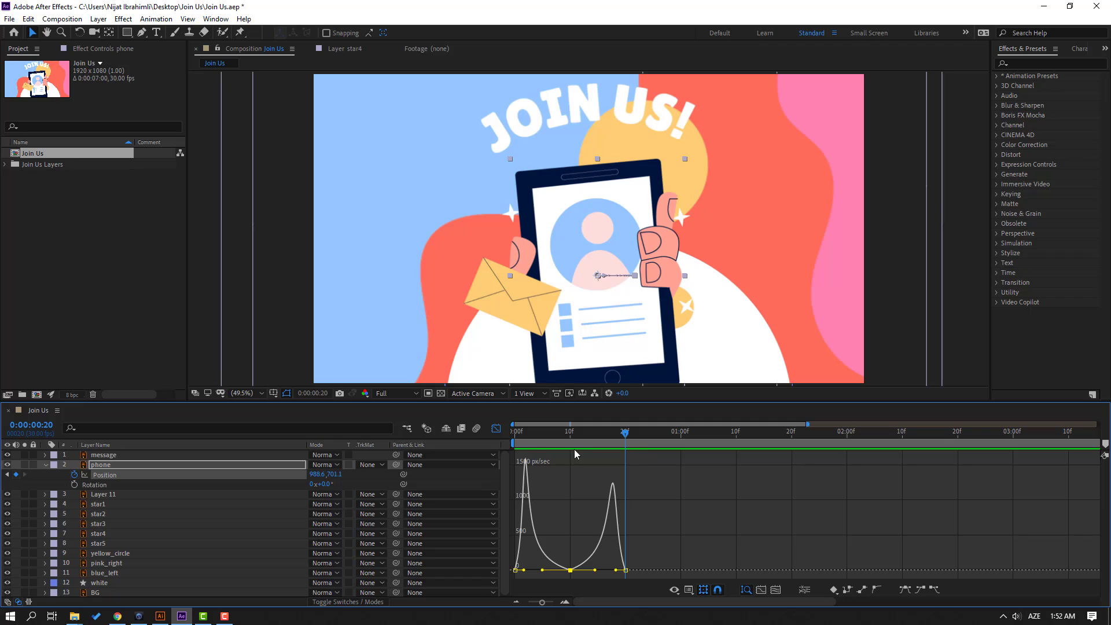
left_click(497, 433)
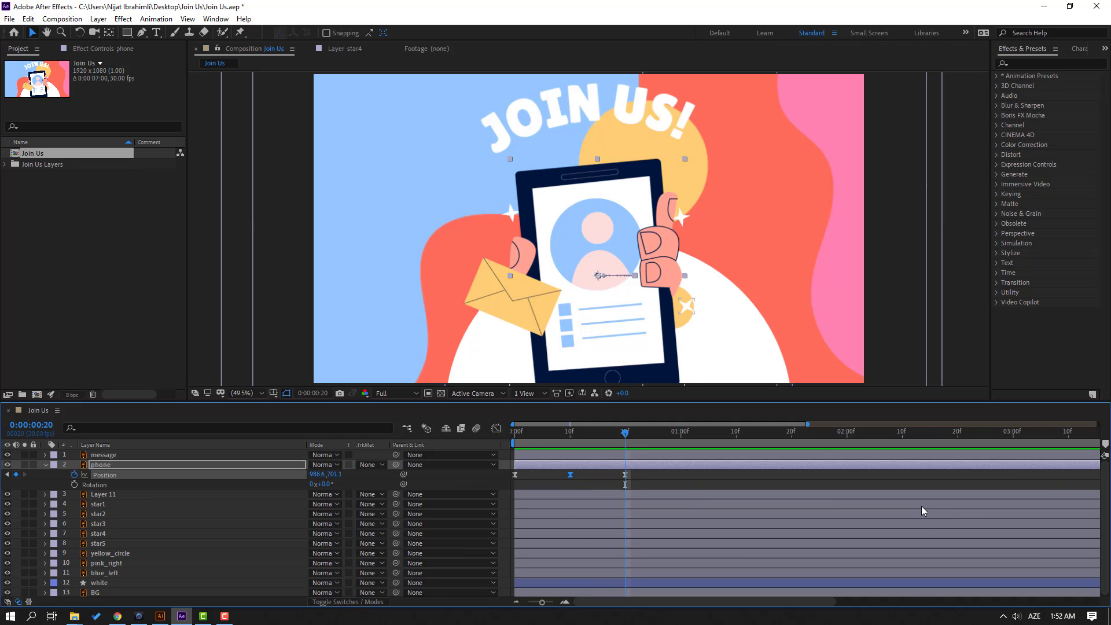
Step: Shorten the work area to end just past frame 20 and preview the phone's movement
key("minus")
key("minus")
left_click_drag(1099, 449, 570, 453)
key("space")
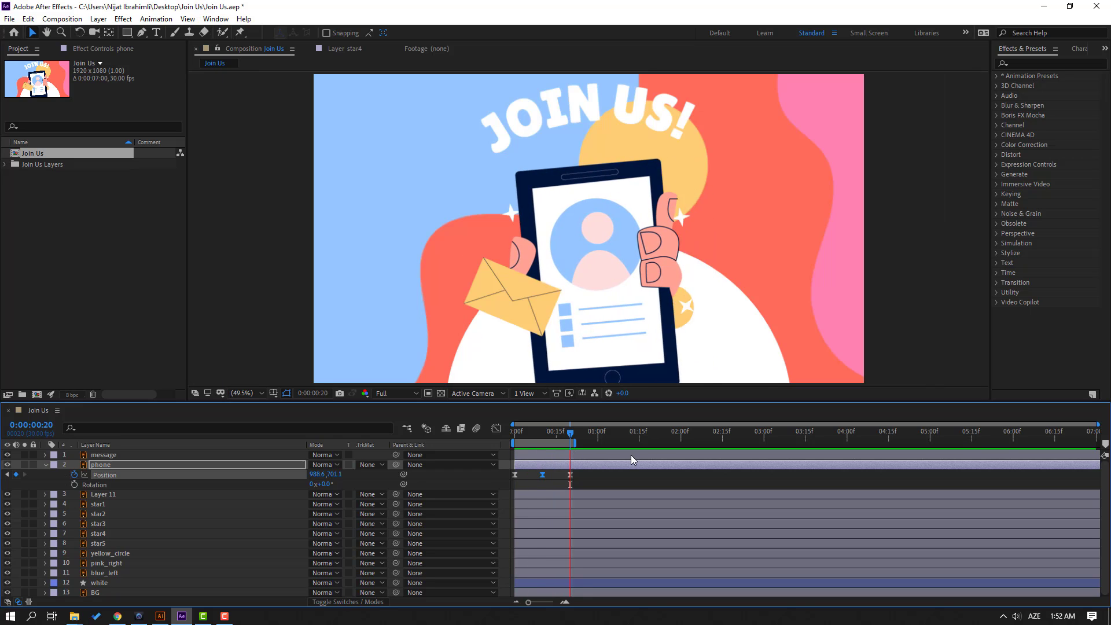
key("space")
Step: Stretch the phone's Position keyframes proportionally to end at 1 second, extend the work area just past them, and preview
left_click_drag(580, 480, 503, 473)
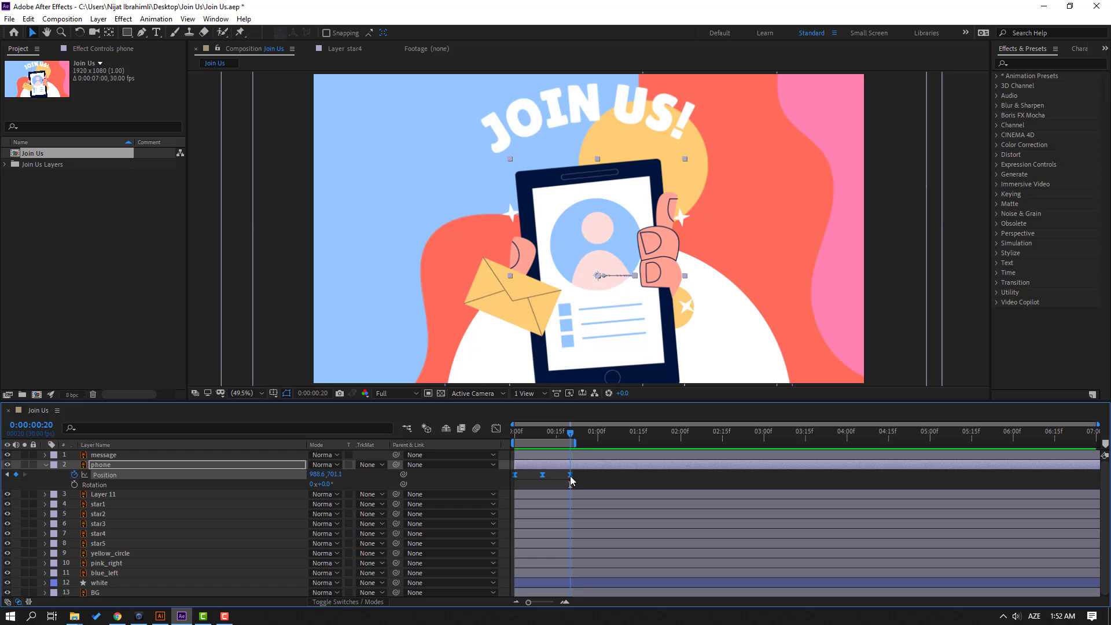
left_click_drag(596, 476, 599, 480)
left_click_drag(574, 444, 603, 445)
key("space")
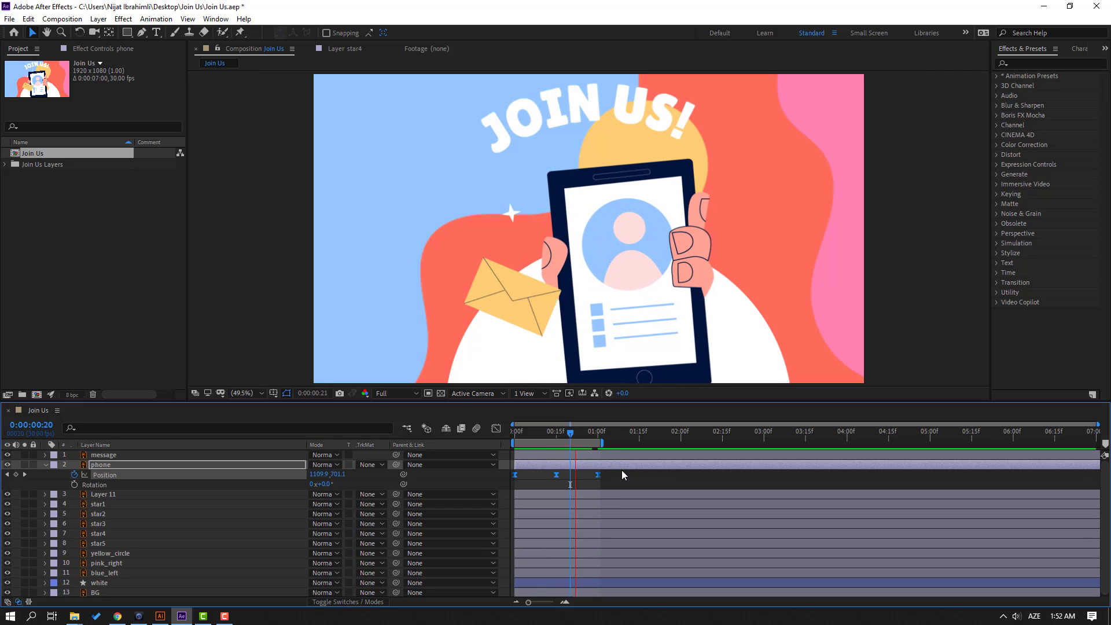
Step: Add a Position keyframe at frame 8 with the phone moved slightly downward
left_click(561, 431)
left_click(581, 484)
left_click_drag(553, 429, 536, 431)
left_click(553, 464)
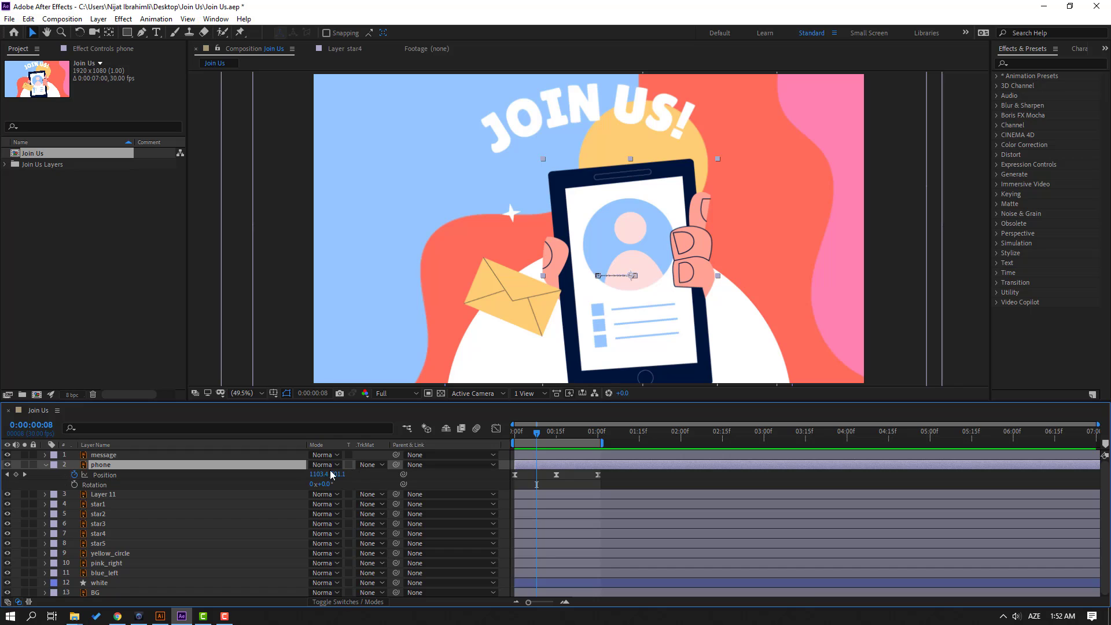
left_click_drag(339, 475, 578, 439)
key("space")
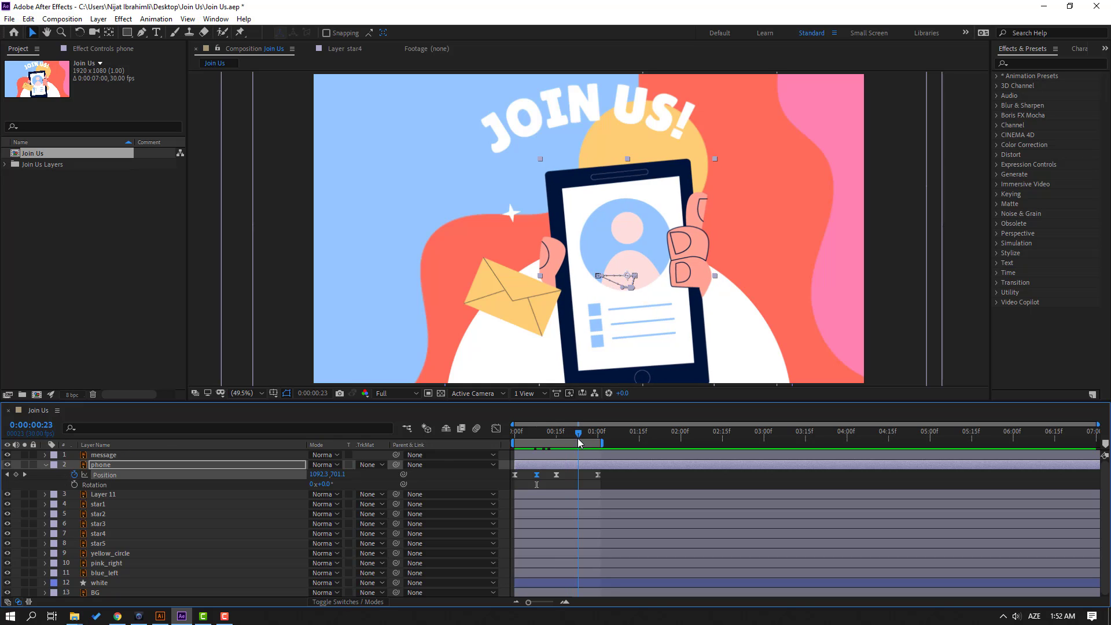
Step: Lower the phone's Y position to about 734 at frame 23 and preview the animation
left_click_drag(351, 473, 358, 473)
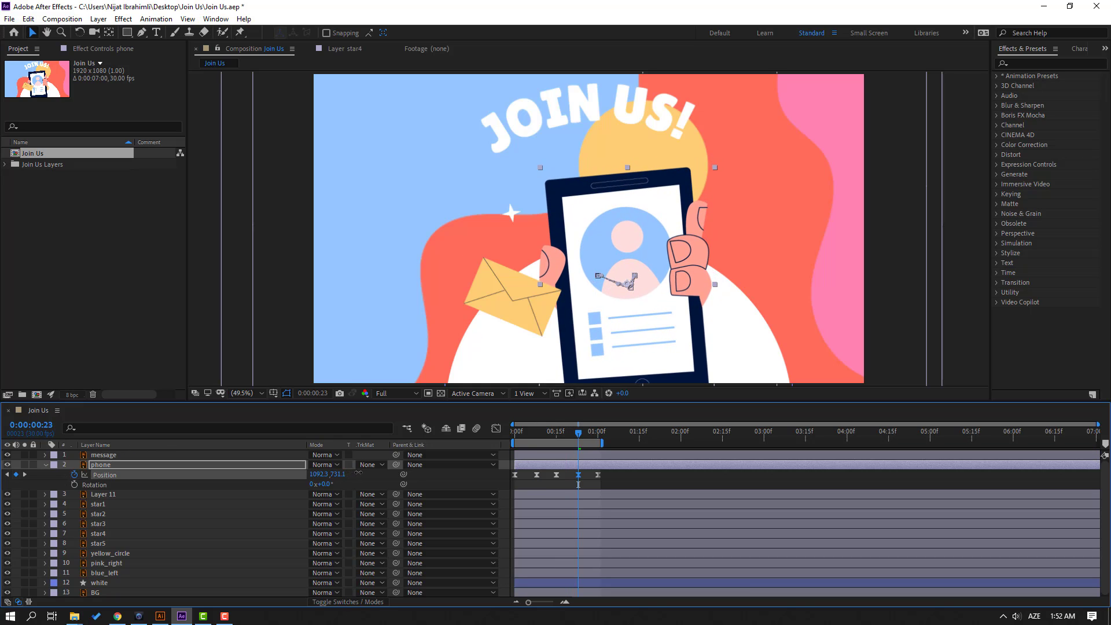
key("space")
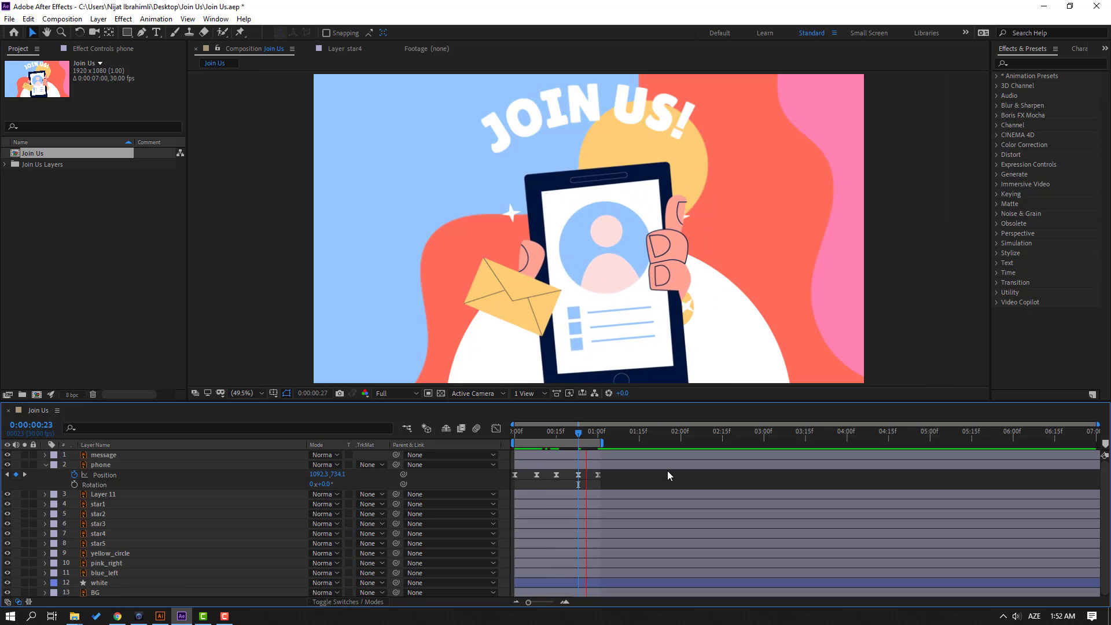
key("space")
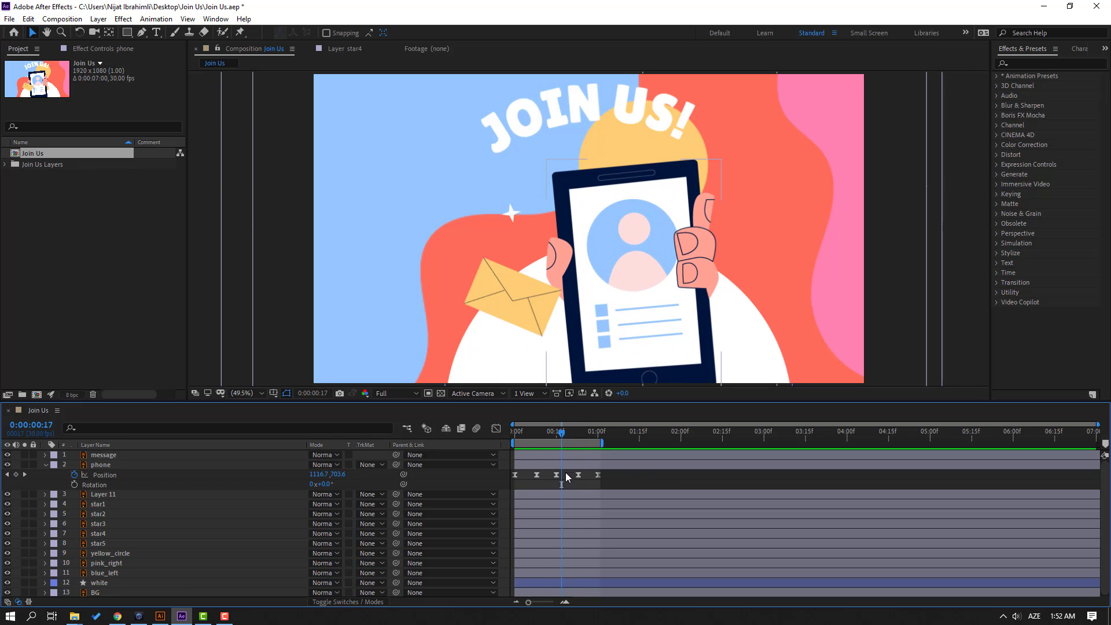
Step: Move the phone's frame 23 Position keyframe to frame 21 and its frame 8 keyframe to frame 6, previewing the timing
left_click_drag(579, 477, 574, 478)
key("space")
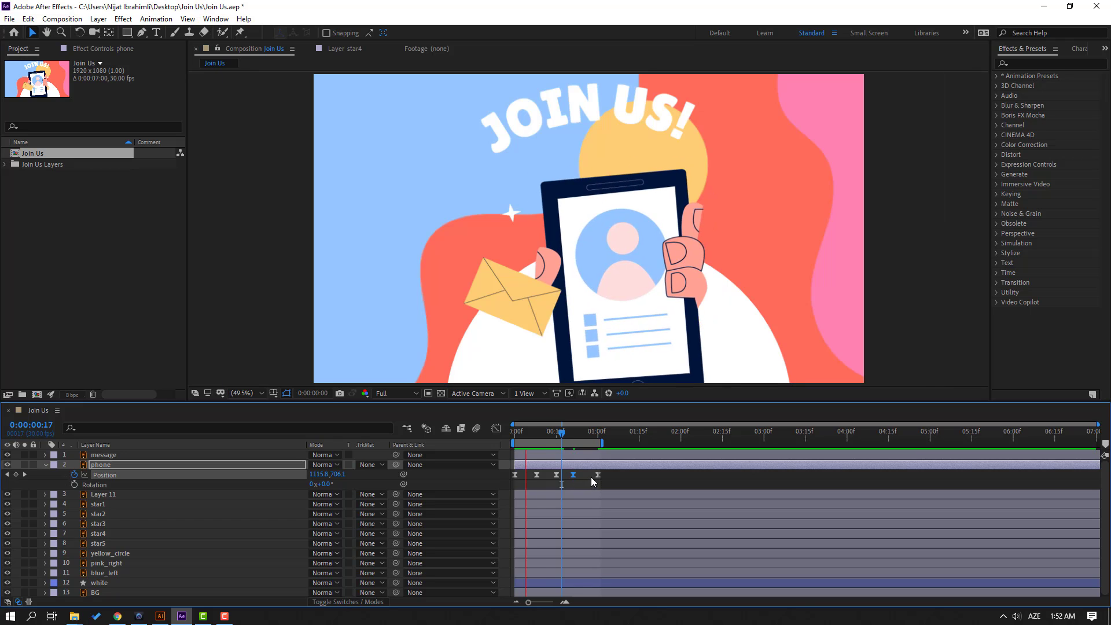
key("space")
left_click(535, 475)
left_click_drag(534, 479, 531, 478)
key("space")
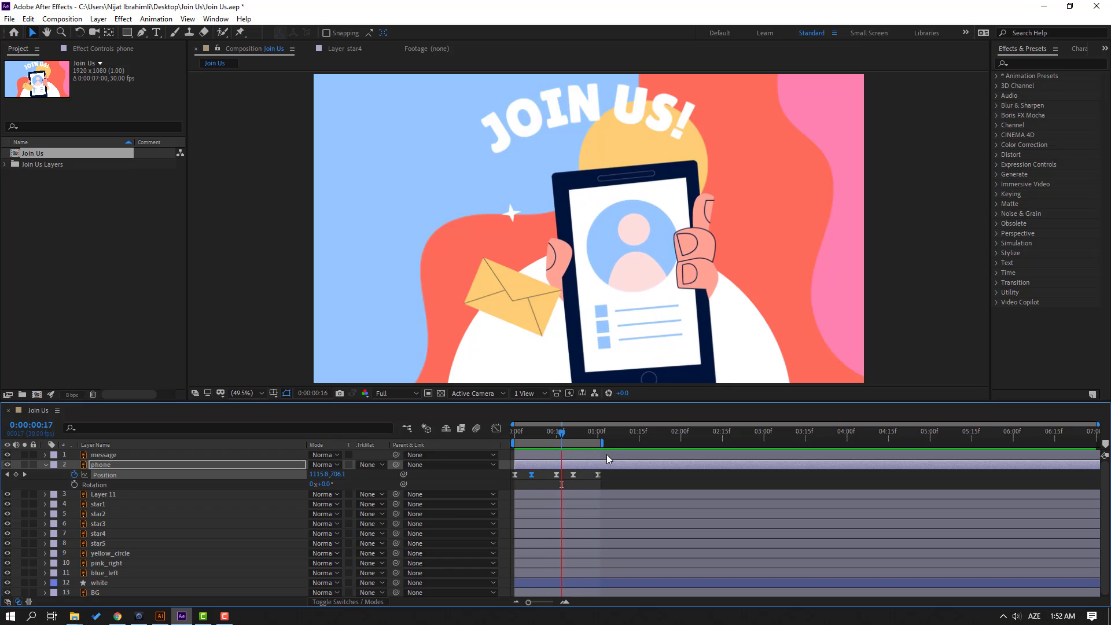
Step: Lower the speed of the phone's frame 6 Position keyframe to nearly zero in the speed graph and preview the motion
left_click(564, 431)
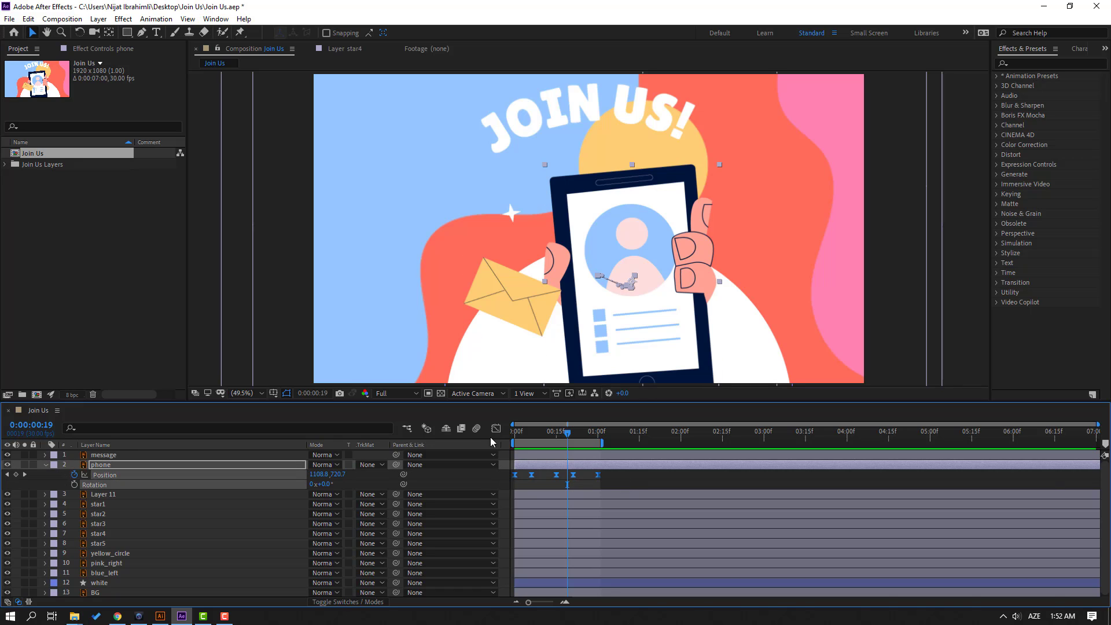
left_click(497, 428)
scroll(623, 498, "up", 3)
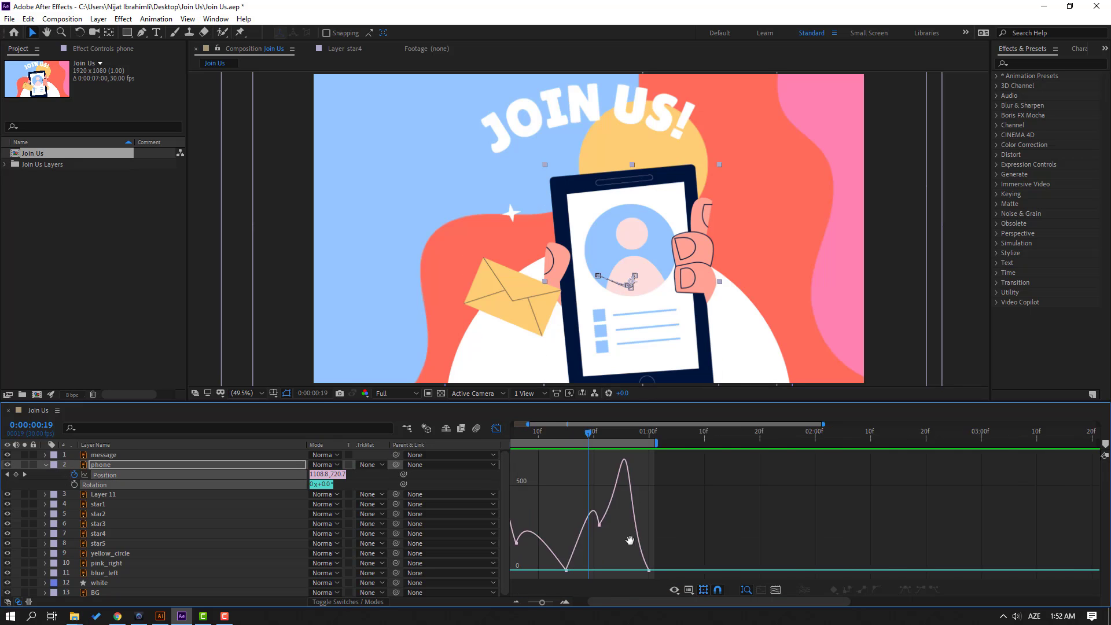
left_click(549, 560)
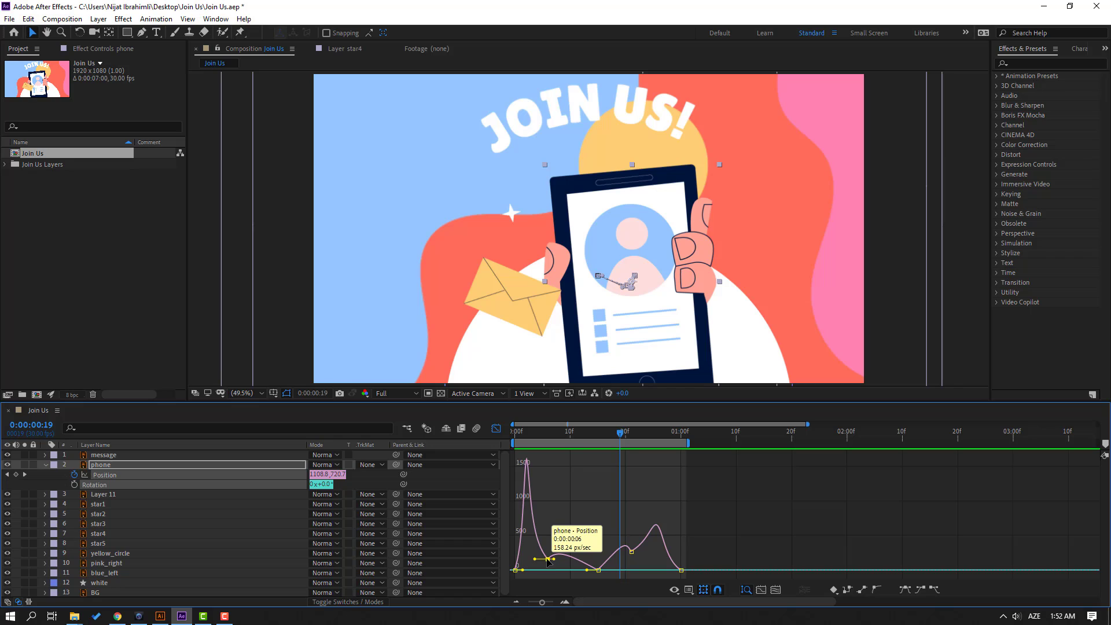
left_click_drag(549, 562, 549, 570)
key("space")
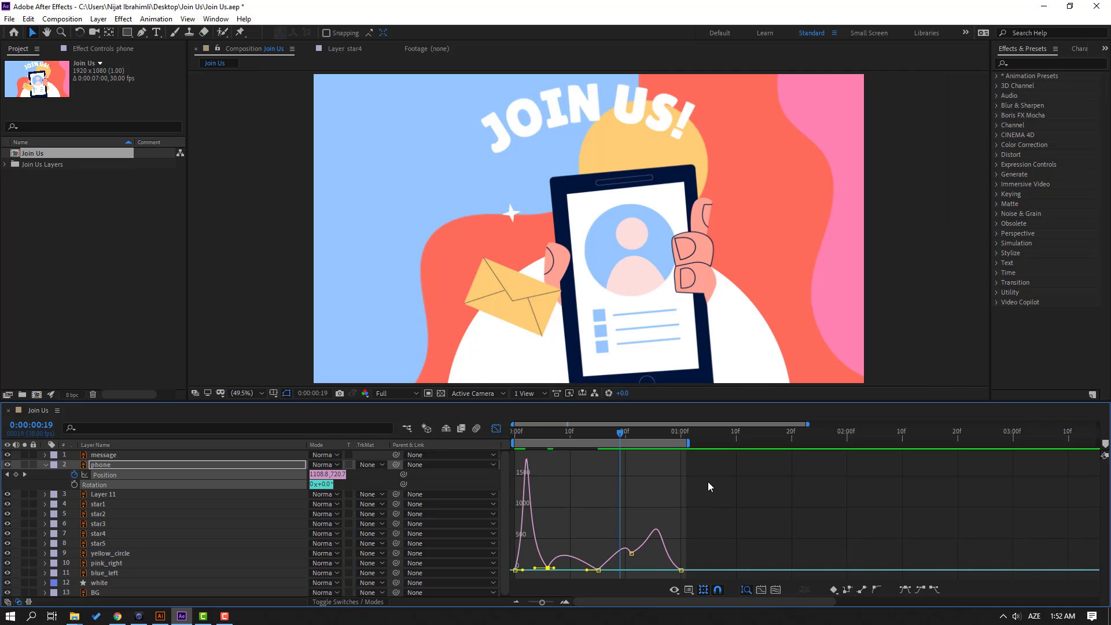
mouse_move(674, 548)
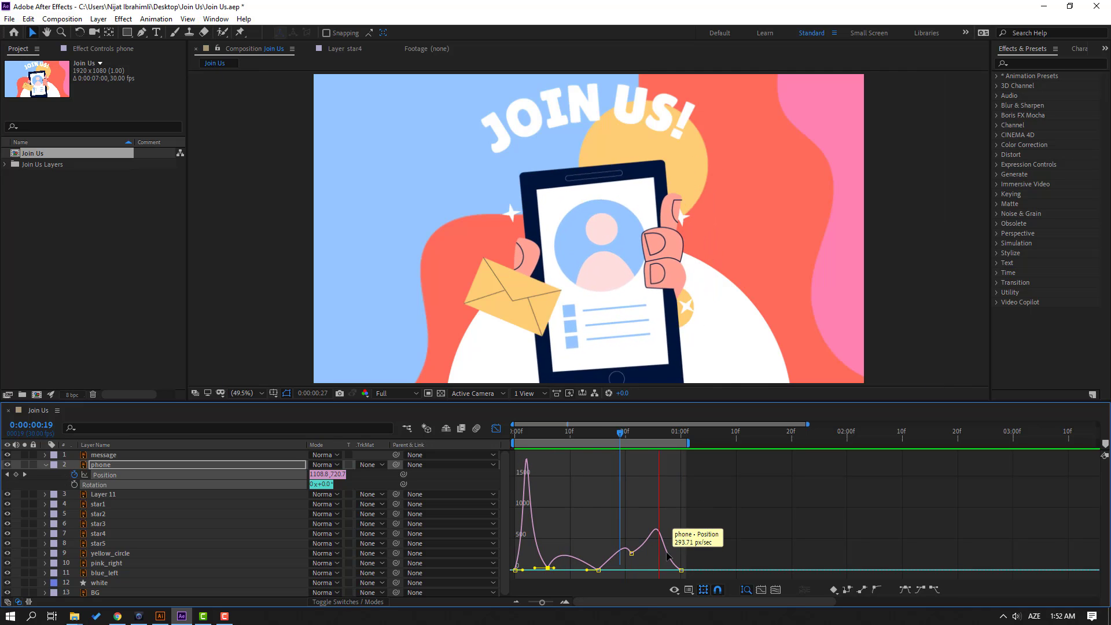
key("space")
left_click(496, 428)
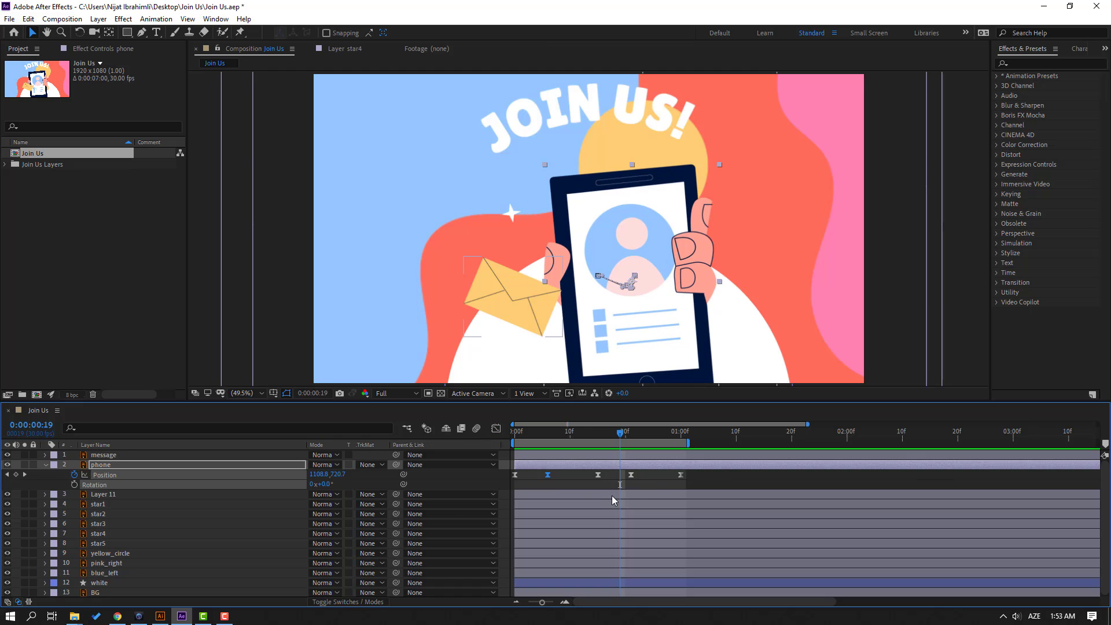
Step: Shift the phone's last four Position keyframes about three frames later, extend the work area past them, and preview the animation
mouse_move(716, 477)
left_mouse_down()
mouse_move(540, 469)
mouse_move(565, 478)
left_mouse_up()
left_click_drag(689, 443, 701, 444)
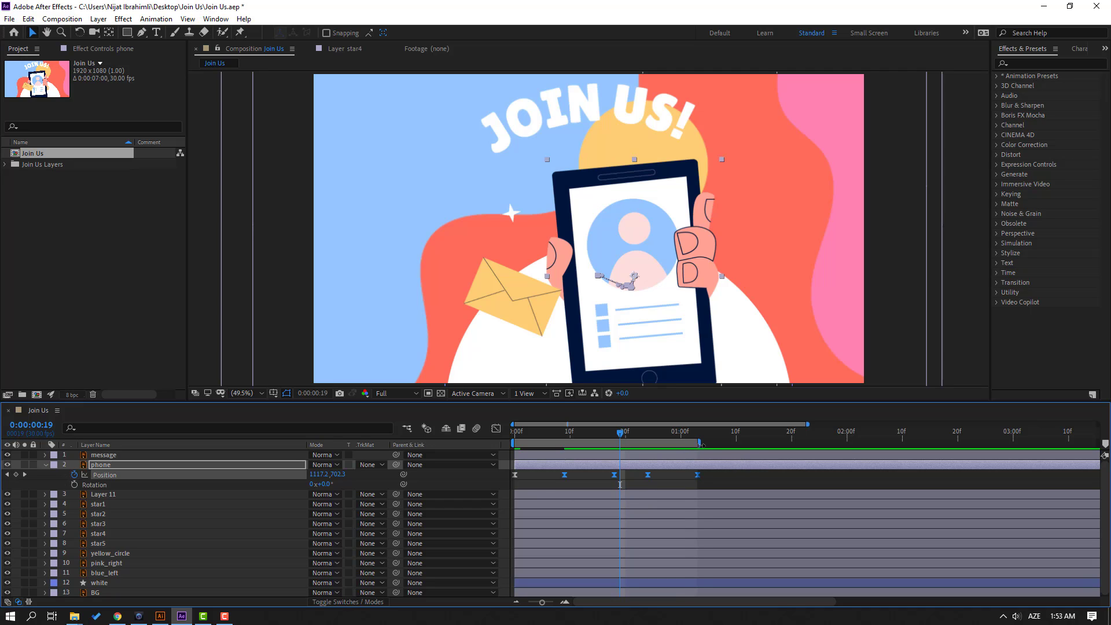
key("space")
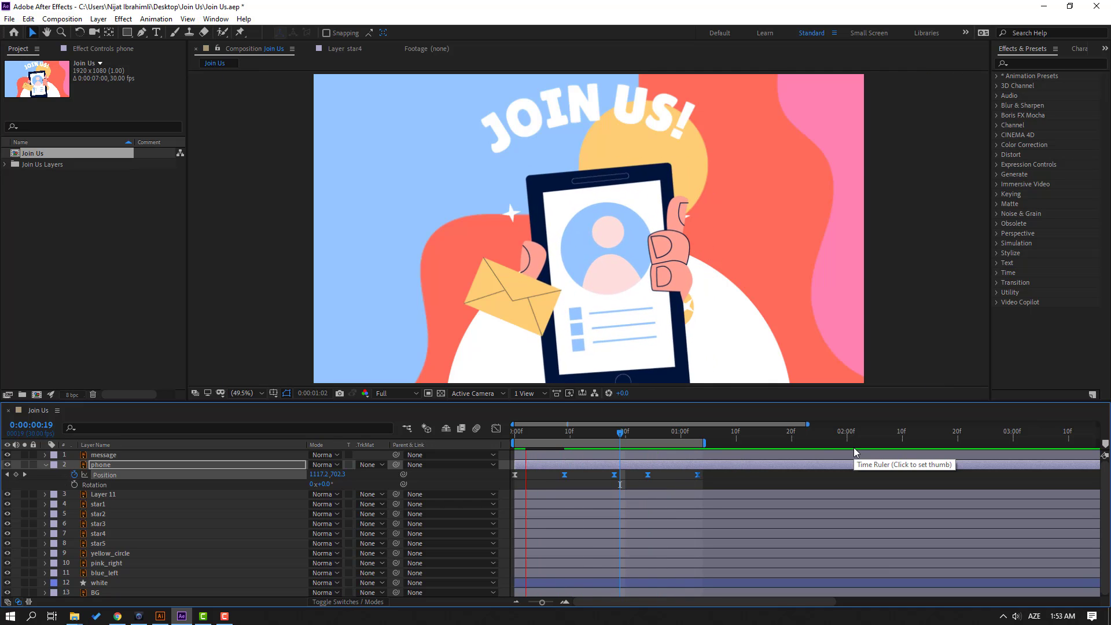
scroll(601, 303, "down", 2)
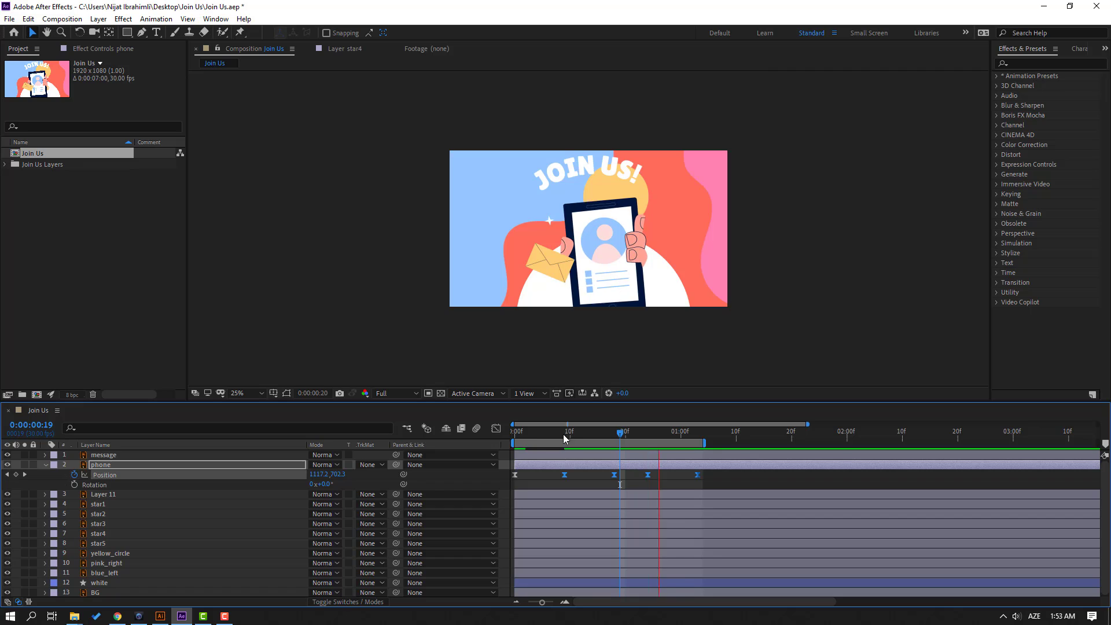
key("space")
Step: Keyframe the phone's Rotation at -10° on frame 0, 10° on frame 10 and -10° on frame 20
left_click(99, 486)
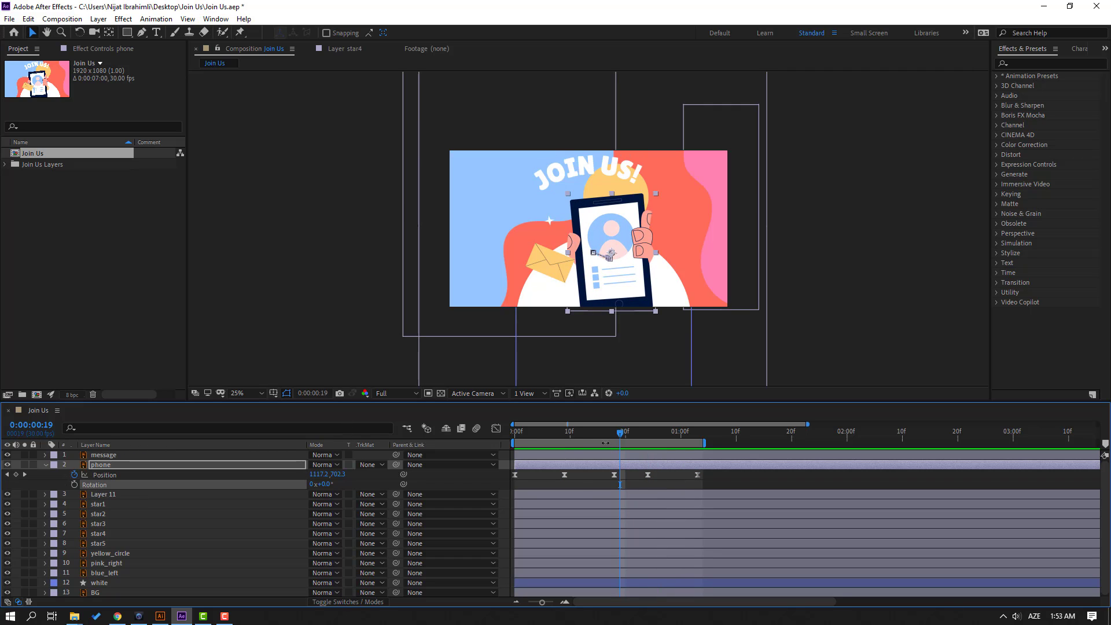
key("Home")
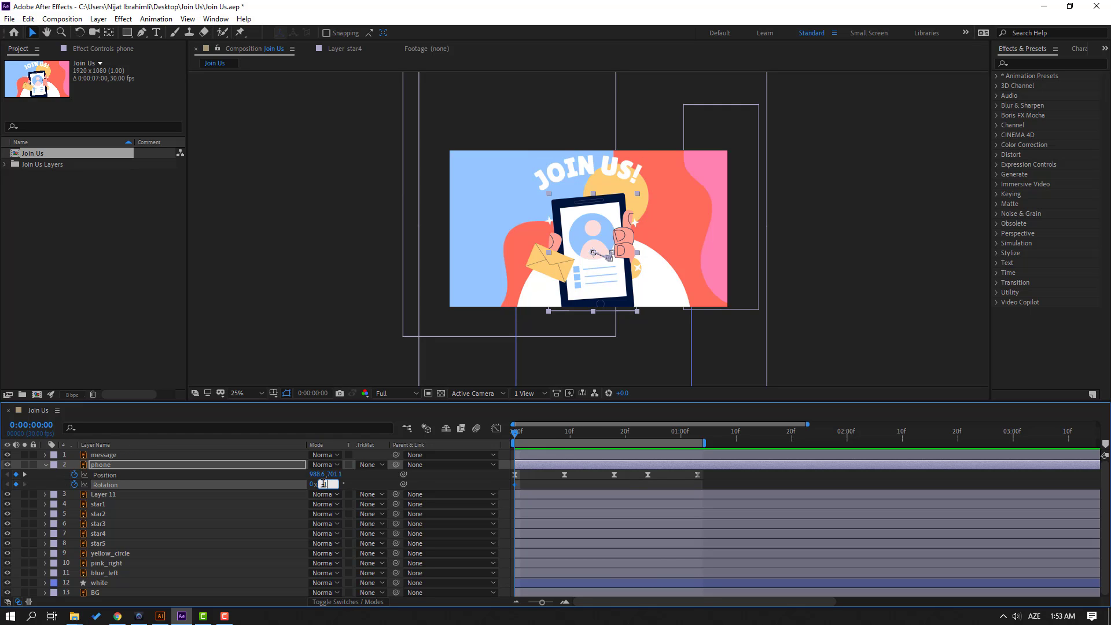
type("-10")
key("Return")
key("shift+Page_Down")
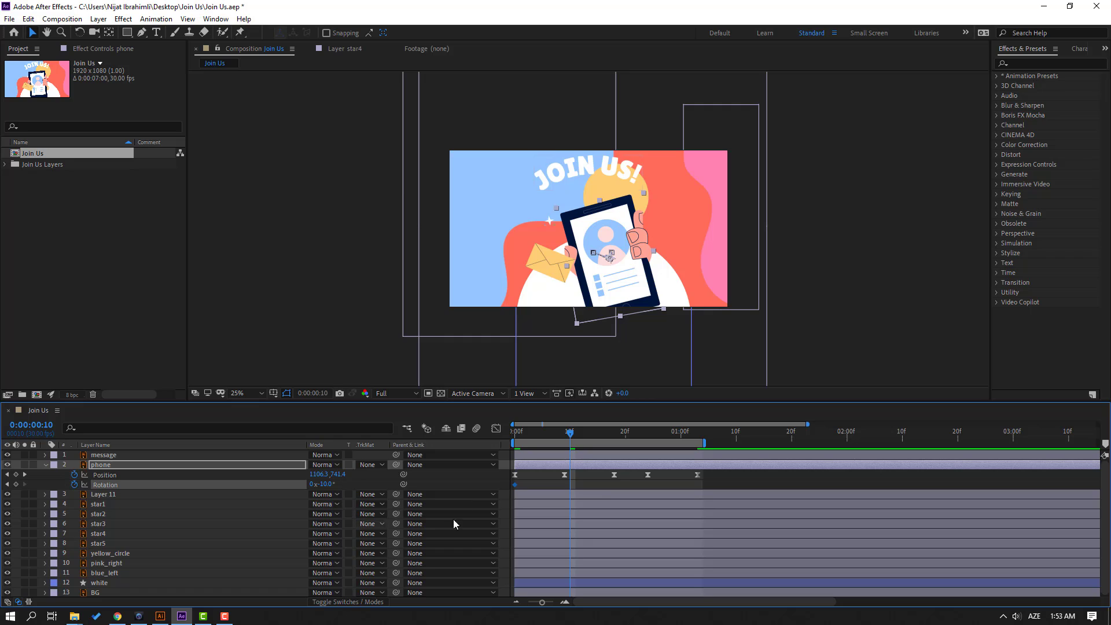
left_click(327, 486)
type("10")
key("Return")
key("shift+Page_Down")
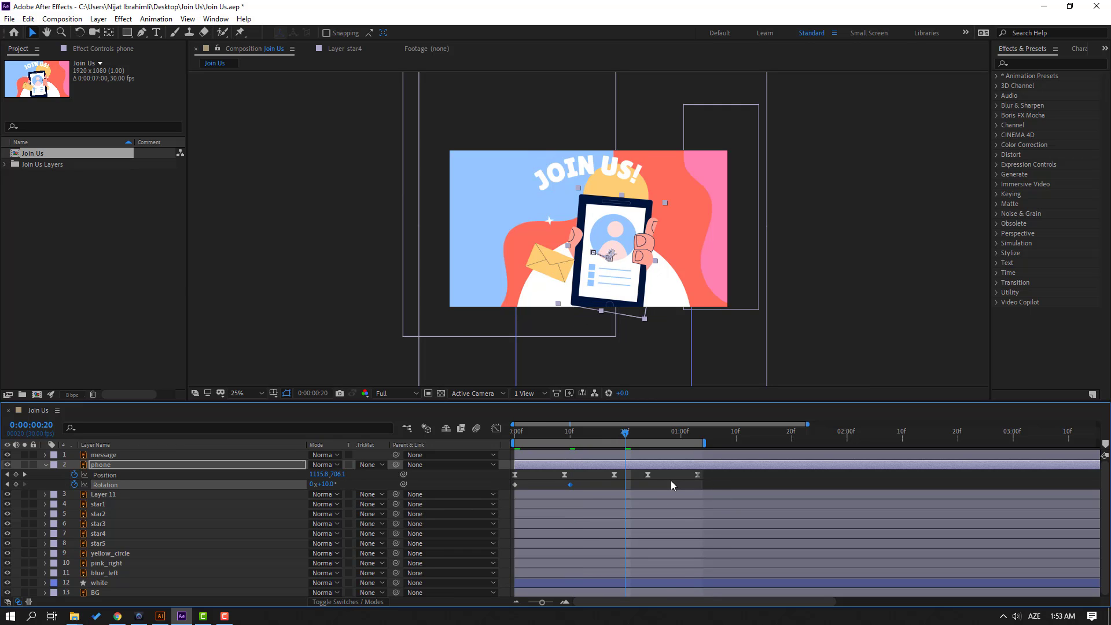
type("-10")
key("Return")
Step: Apply Easy Ease to all three of the phone's Rotation keyframes
left_click_drag(634, 483, 508, 489)
right_click(514, 486)
mouse_move(526, 478)
left_click(689, 516)
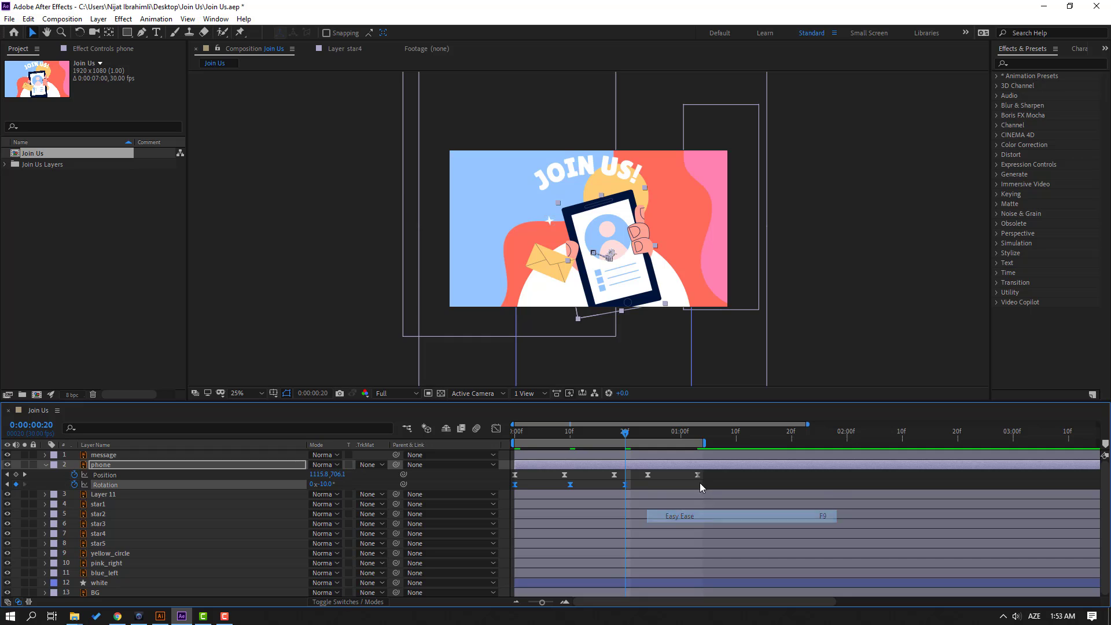
Step: Align the phone's last two Rotation keyframes with its third and last Position keyframes, and preview the motion
left_click_drag(625, 485, 698, 485)
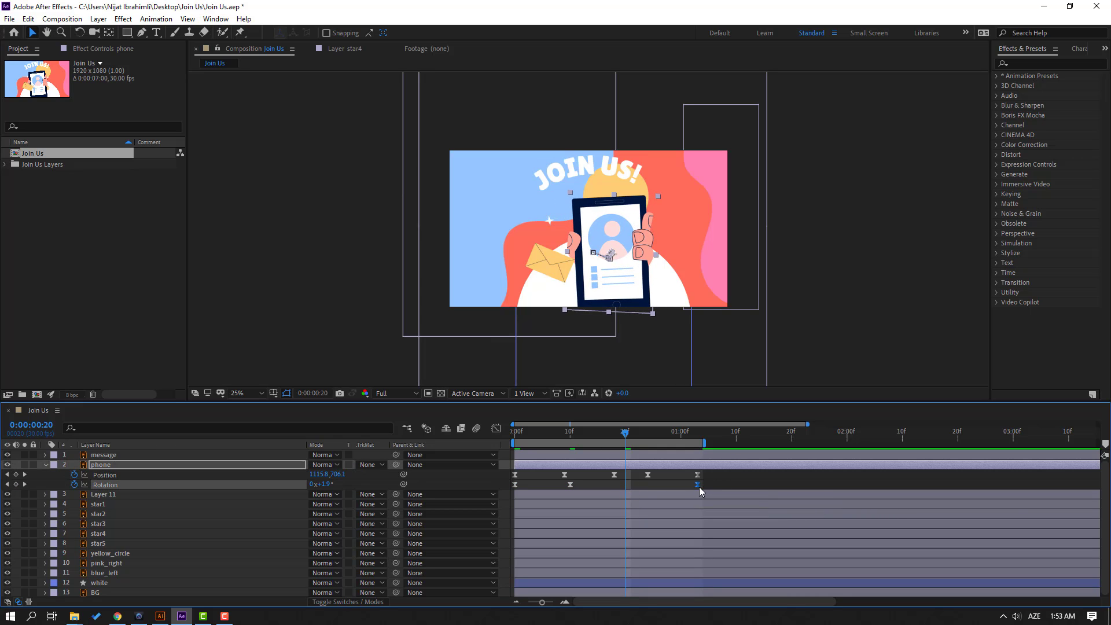
left_click_drag(571, 485, 615, 485)
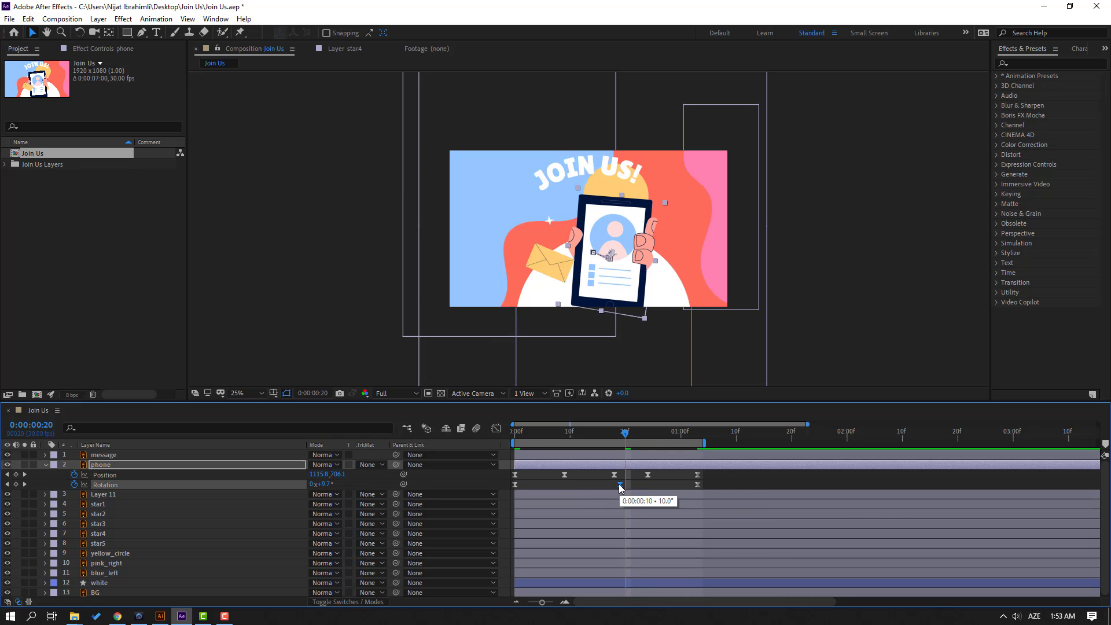
key("space")
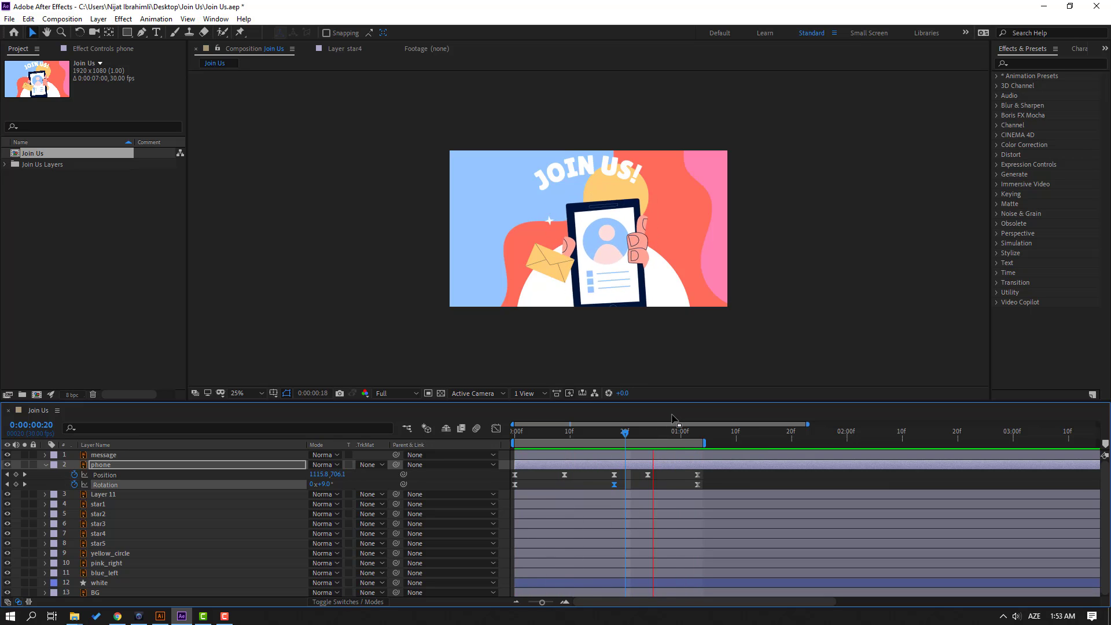
key("space")
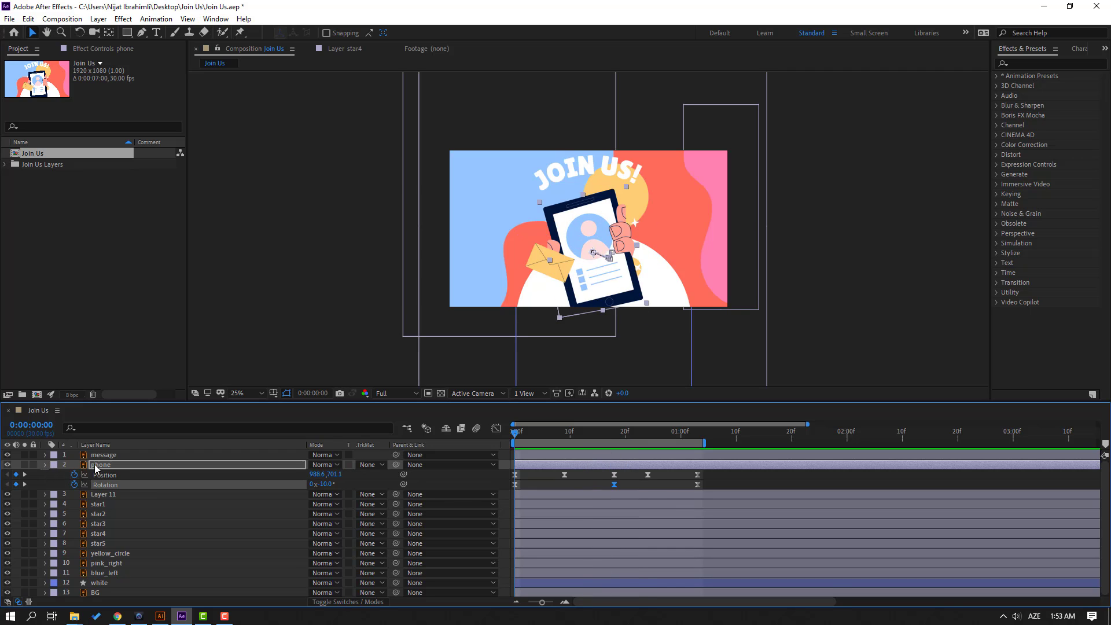
Step: Collapse the phone's properties and show Position, Scale and Rotation for the message layer
key("u")
left_click(110, 456)
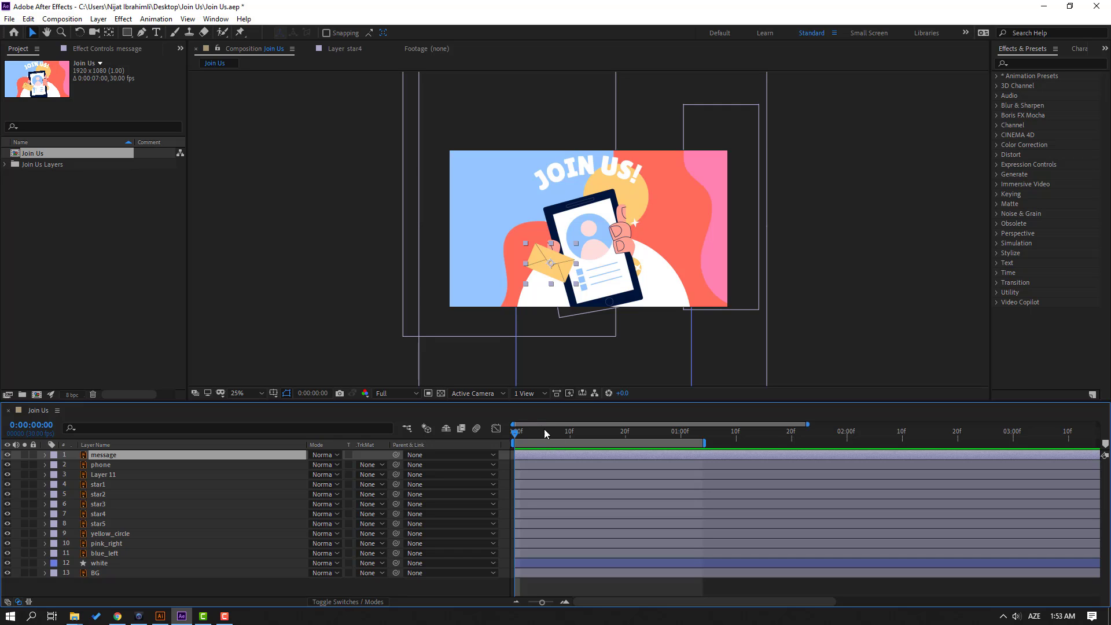
key("p")
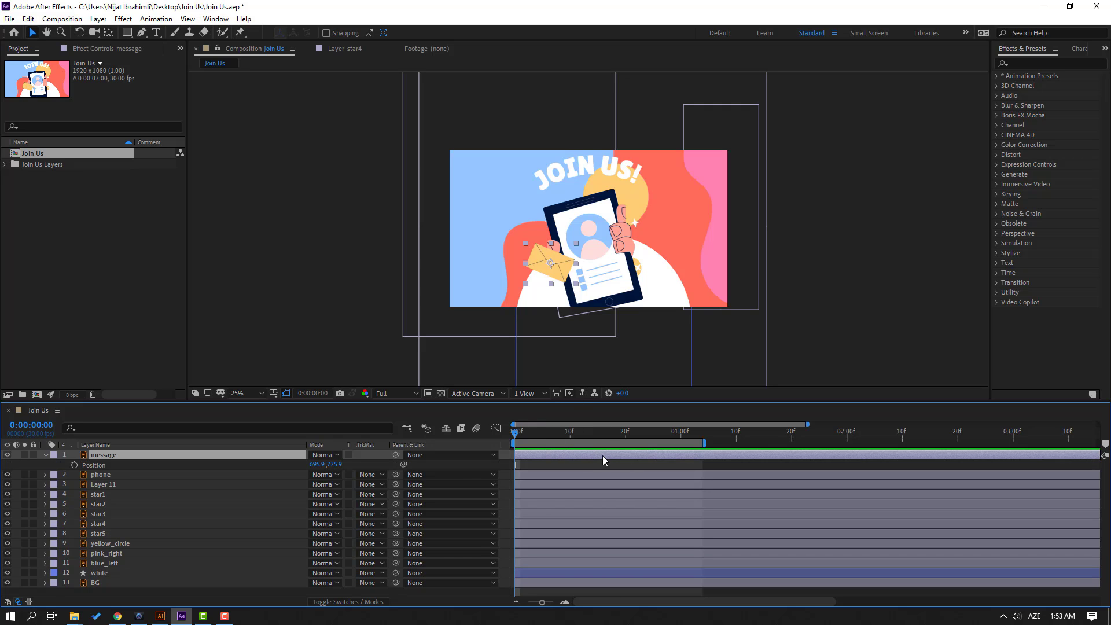
key("shift+s")
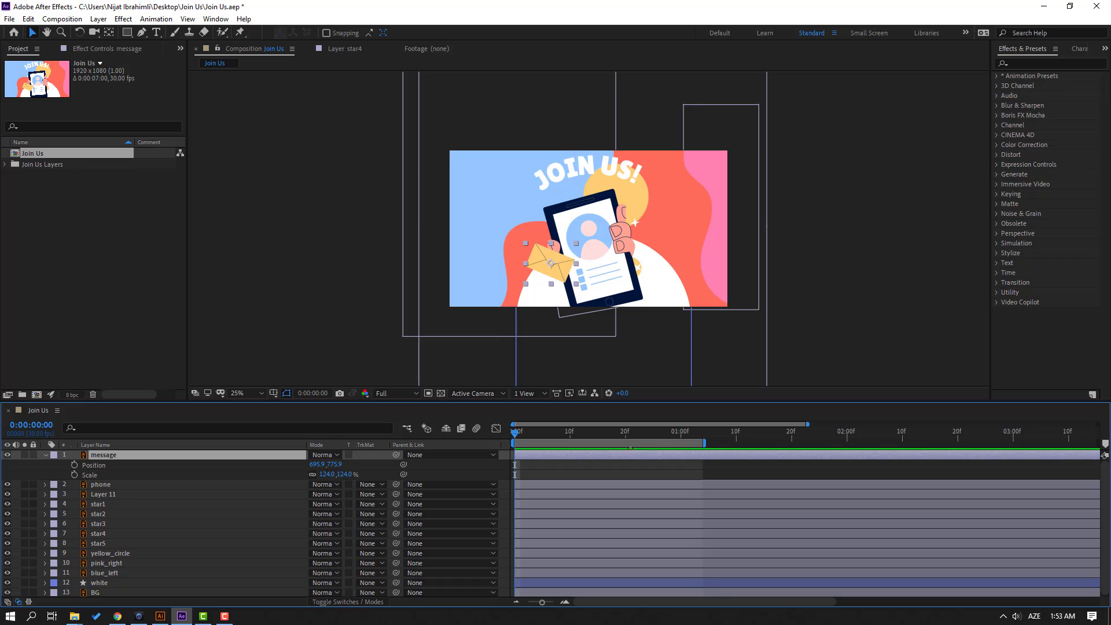
key("shift+r")
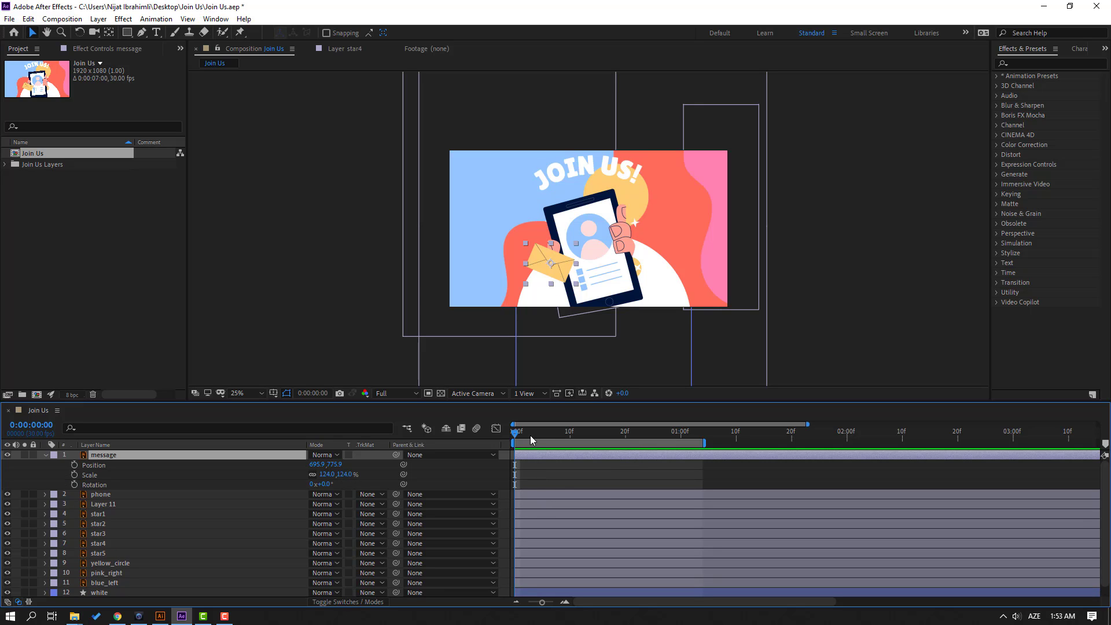
Step: Keyframe the message at frame 0 on the phone's screen, with Position about 952, 702 and Scale about 38%
left_click_drag(514, 435, 504, 437)
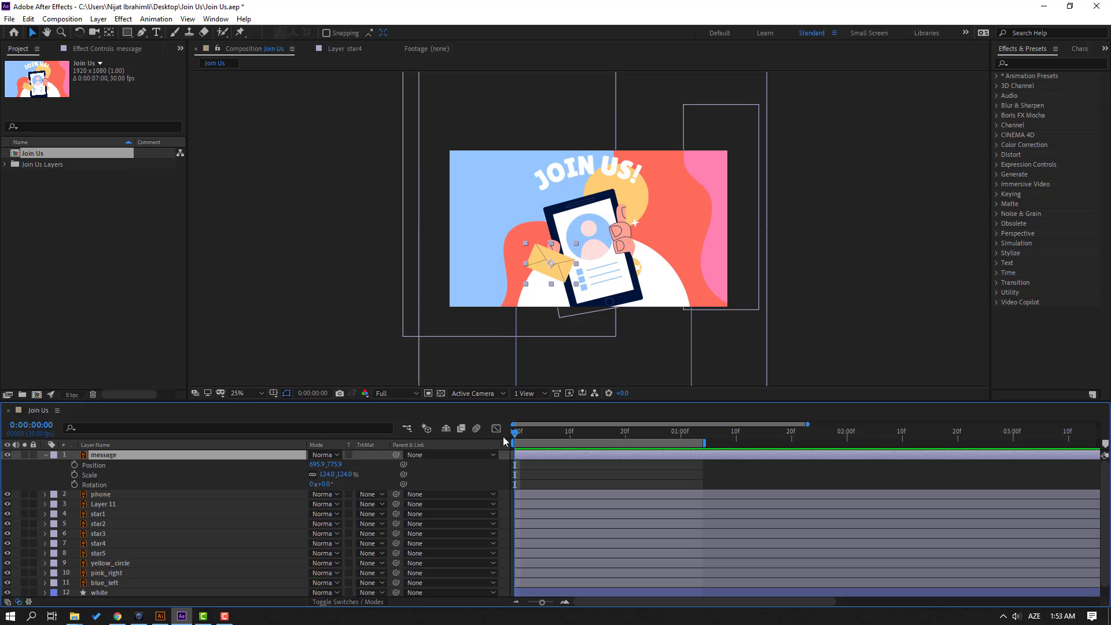
left_click(74, 465)
scroll(547, 314, "up", 1)
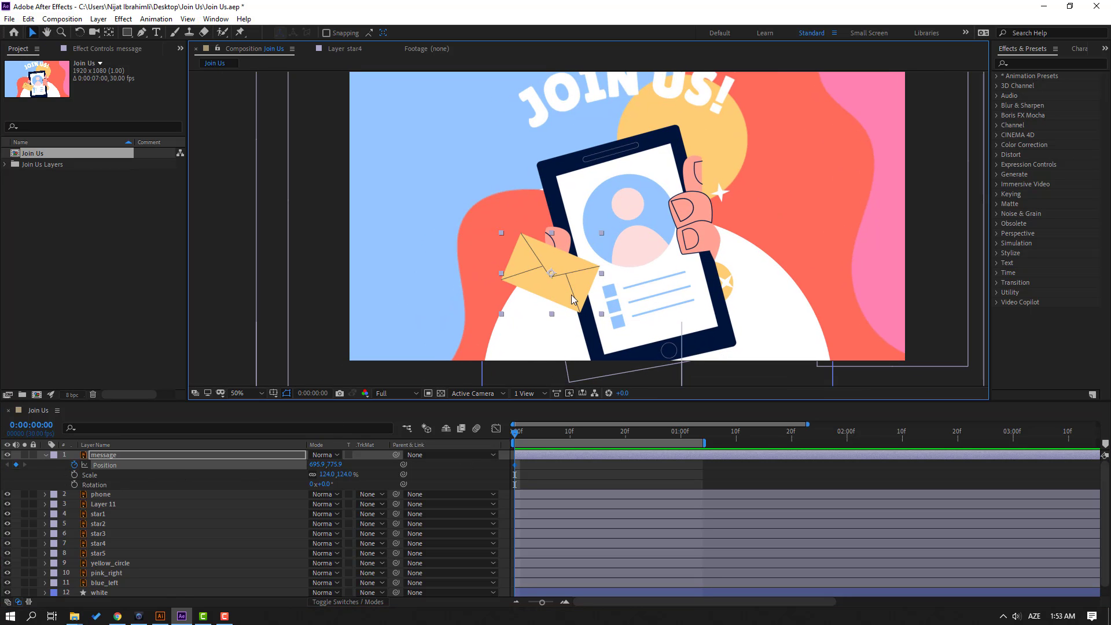
left_click_drag(574, 295, 649, 291)
left_click(74, 475)
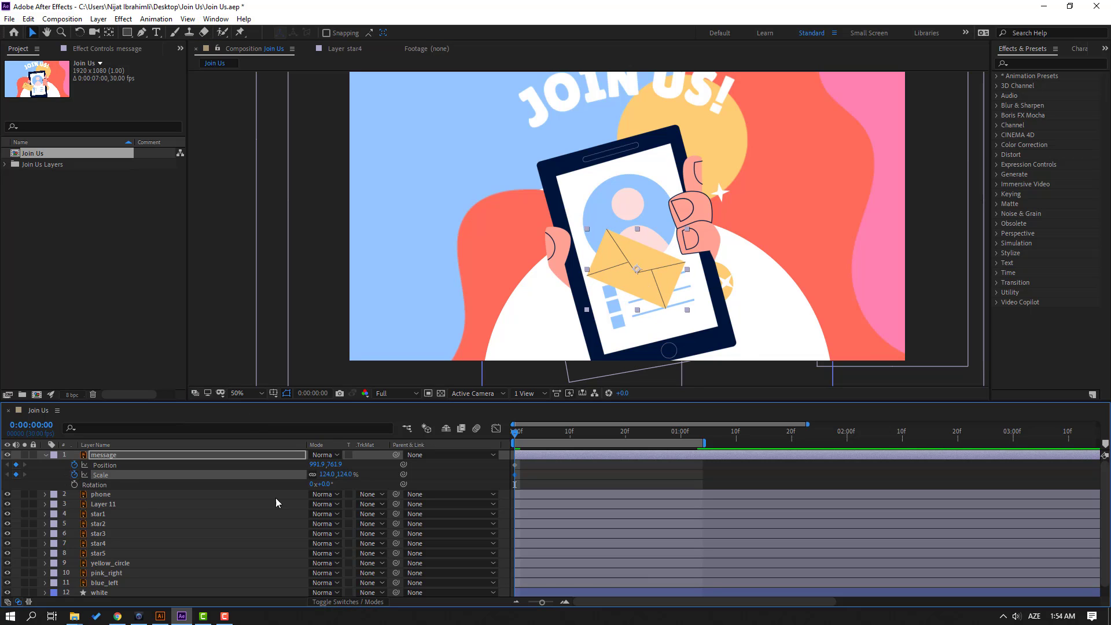
left_click_drag(327, 475, 288, 483)
scroll(609, 287, "up", 2)
left_click_drag(692, 311, 669, 276)
scroll(548, 159, "down", 2)
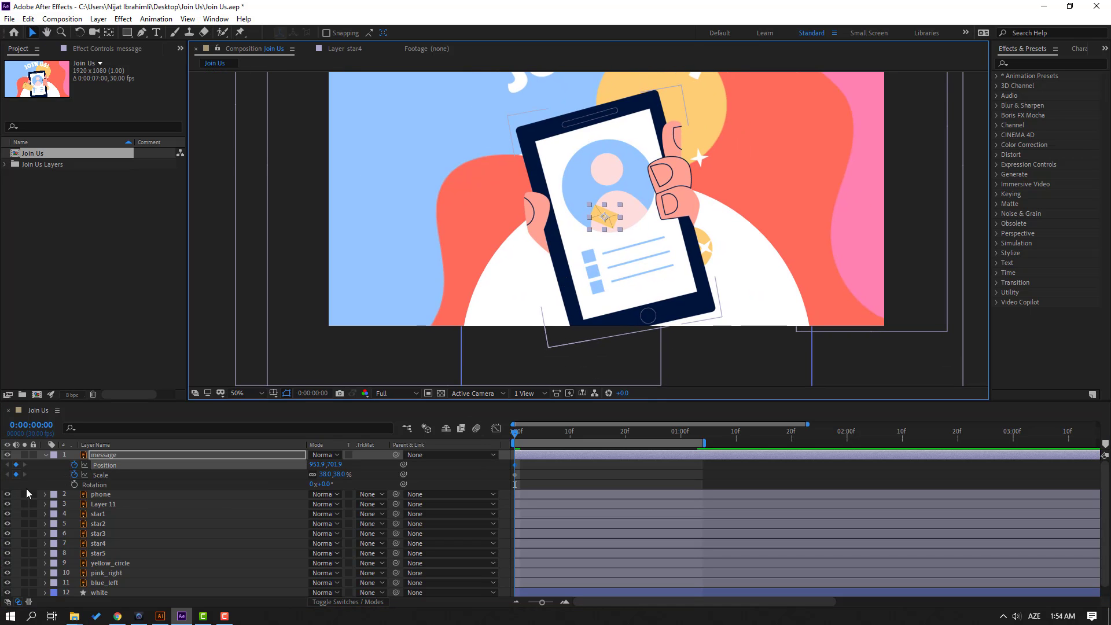
Step: Add a Rotation keyframe of about -35° to the message at frame 0
left_click(74, 485)
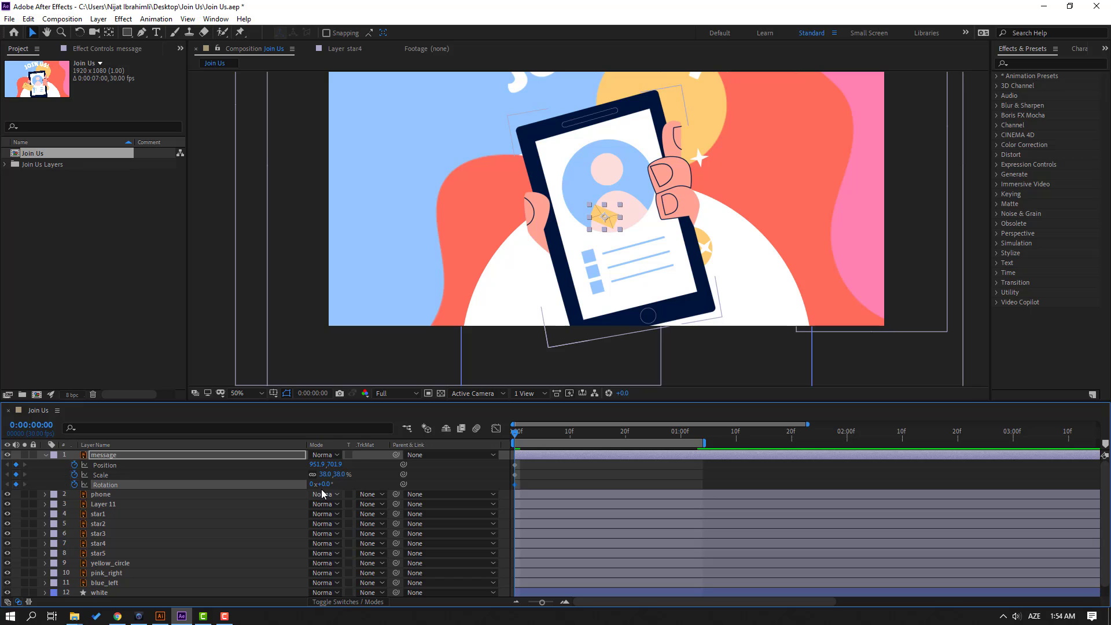
left_click_drag(322, 485, 316, 490)
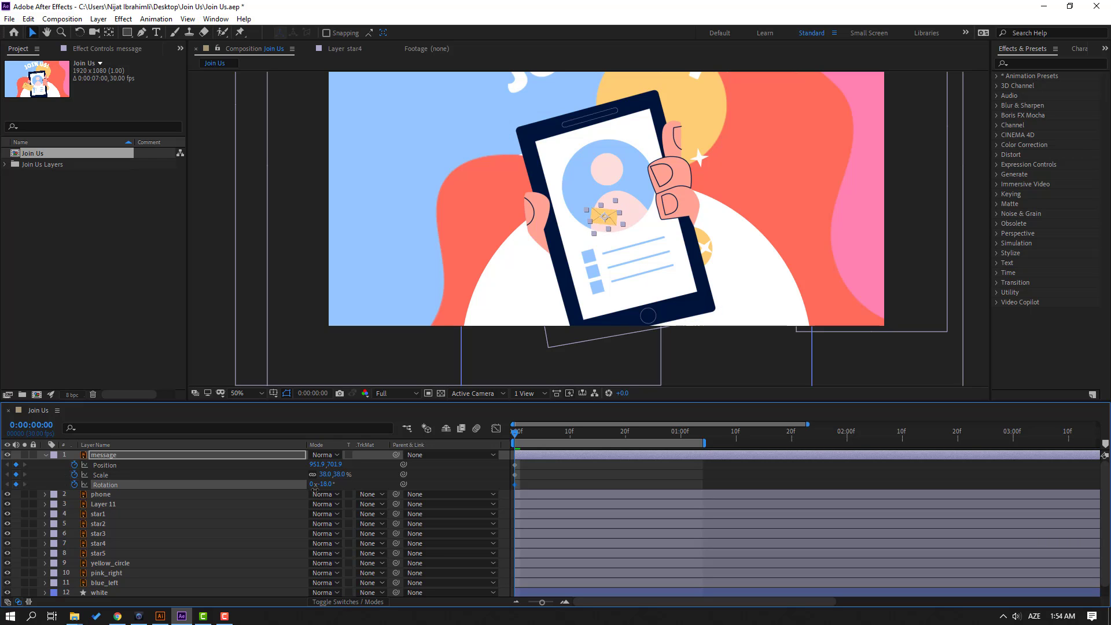
mouse_move(515, 432)
left_mouse_down()
mouse_move(552, 429)
mouse_move(513, 430)
left_mouse_up()
Step: At frame 10, move the message to the left of the phone and set its Scale to 100%
key("shift+Page_Down")
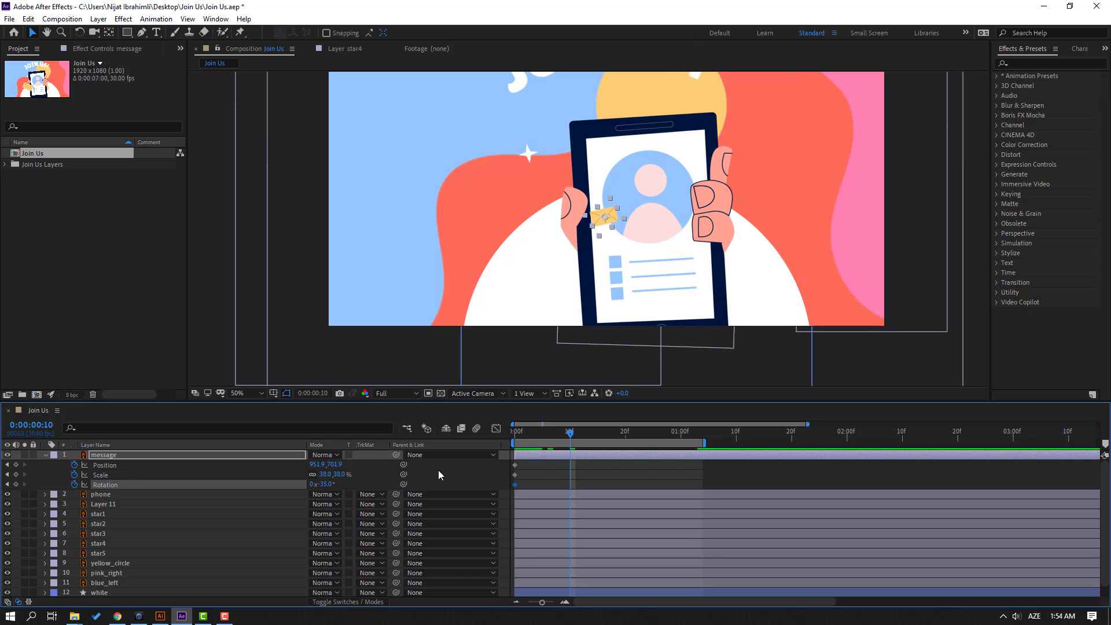
left_click_drag(606, 222, 453, 203)
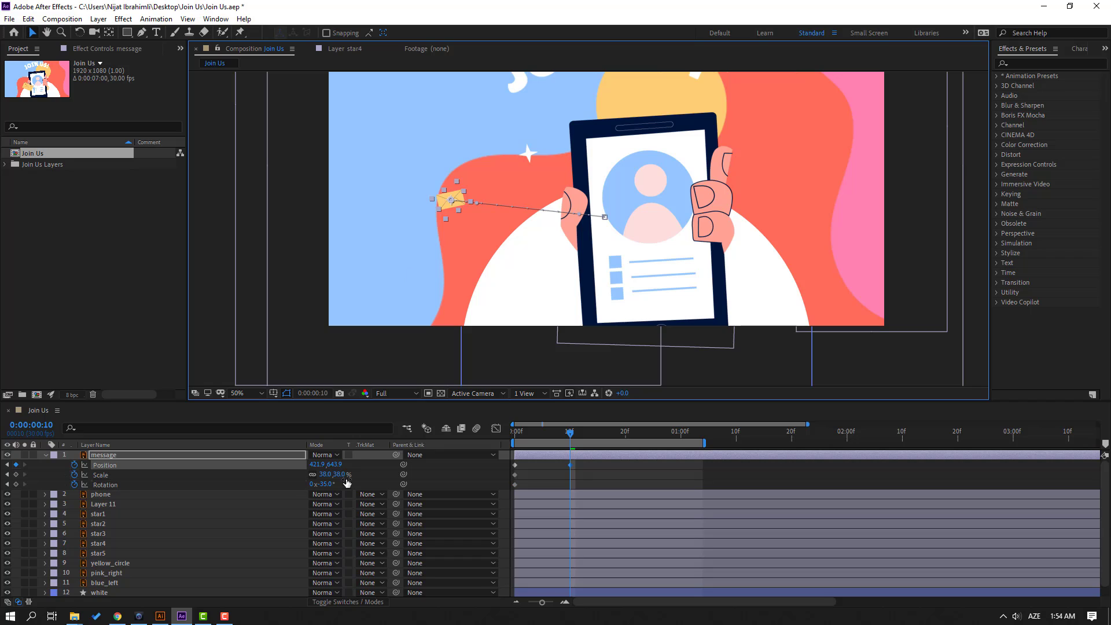
left_click(328, 475)
type("10")
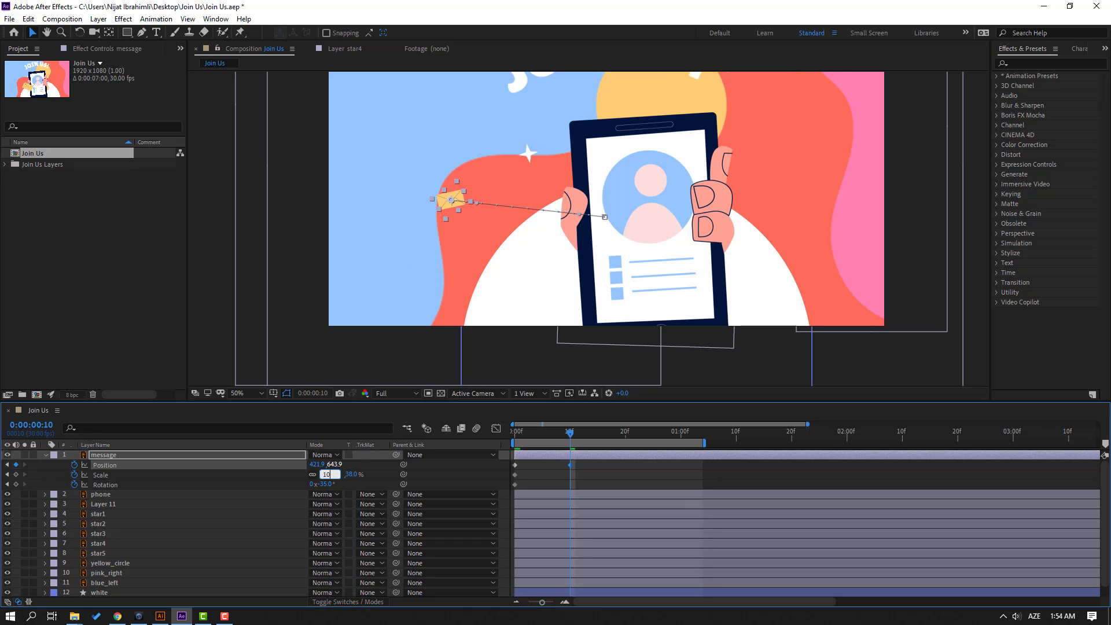
type("0")
key("Return")
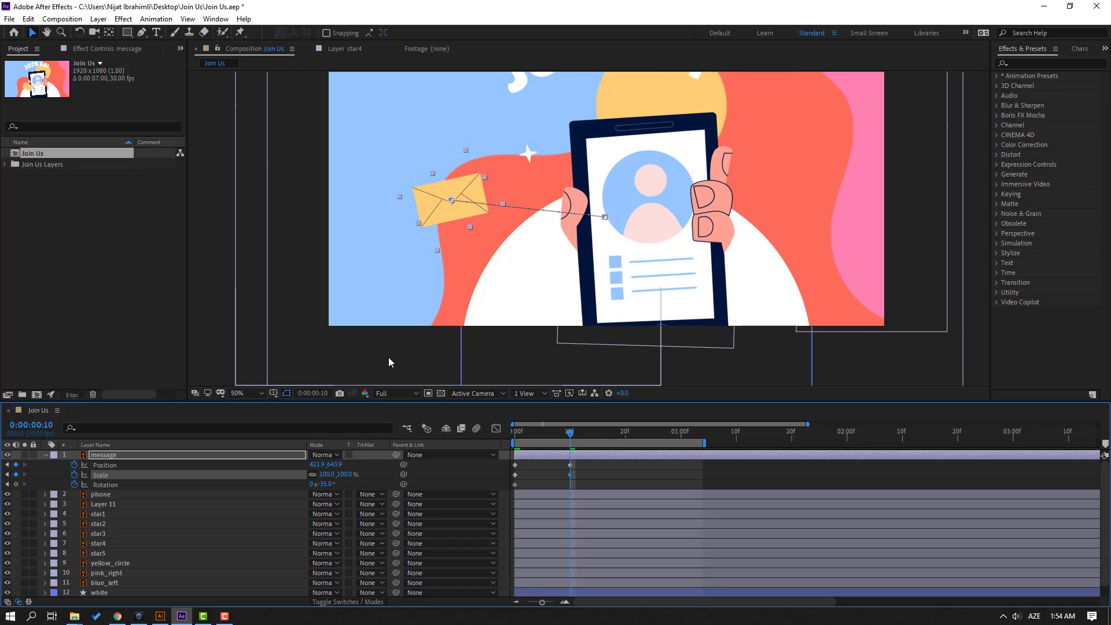
Step: At frame 10, rotate the message to about -102° and move it off the canvas's lower left to about -120, 1096
left_click_drag(325, 490, 310, 491)
left_click(448, 223)
left_click_drag(443, 218, 283, 350)
Step: Apply Easy Ease to all the message's keyframes and move its final Position, Scale and Rotation keyframes to frame 22
left_click_drag(511, 461, 577, 496)
right_click(570, 482)
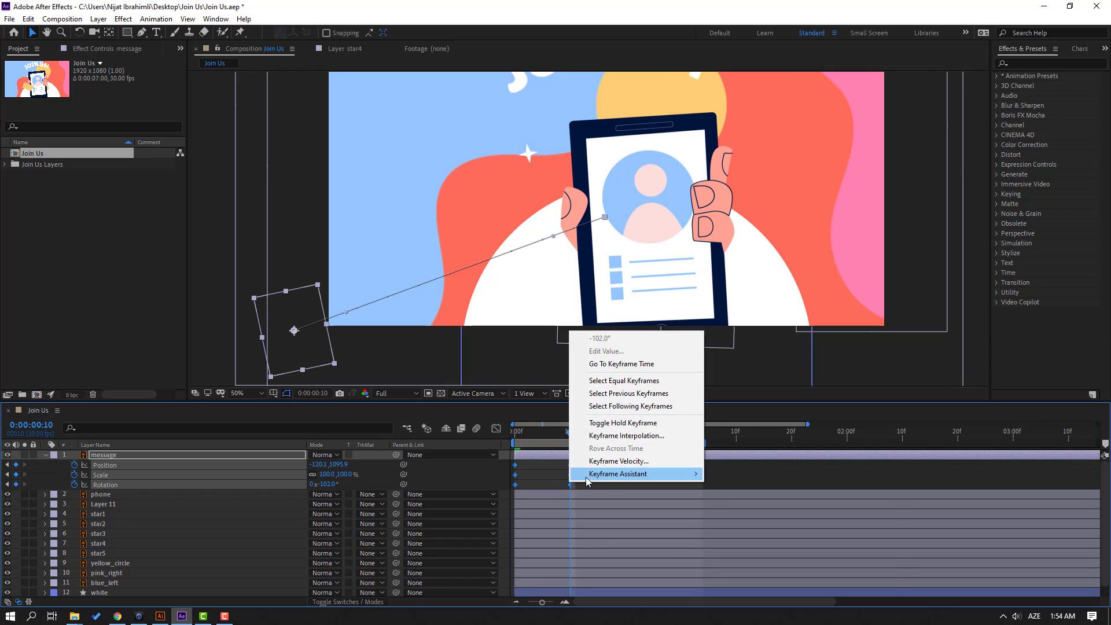
mouse_move(587, 472)
left_click(735, 508)
left_click_drag(584, 468, 637, 465)
left_click(652, 464)
Step: Raise the message to about 379, 612 at frame 10, bend the end of its motion path upward, and preview the arc
left_click_drag(589, 433, 564, 434)
left_click(576, 455)
left_click(570, 433)
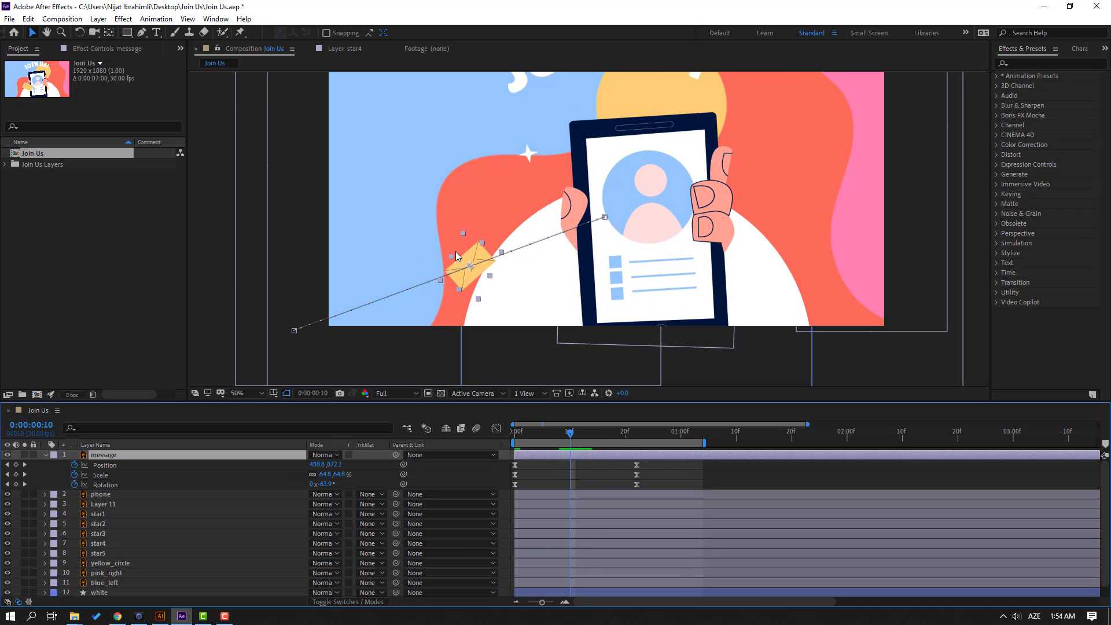
left_click_drag(473, 280, 442, 205)
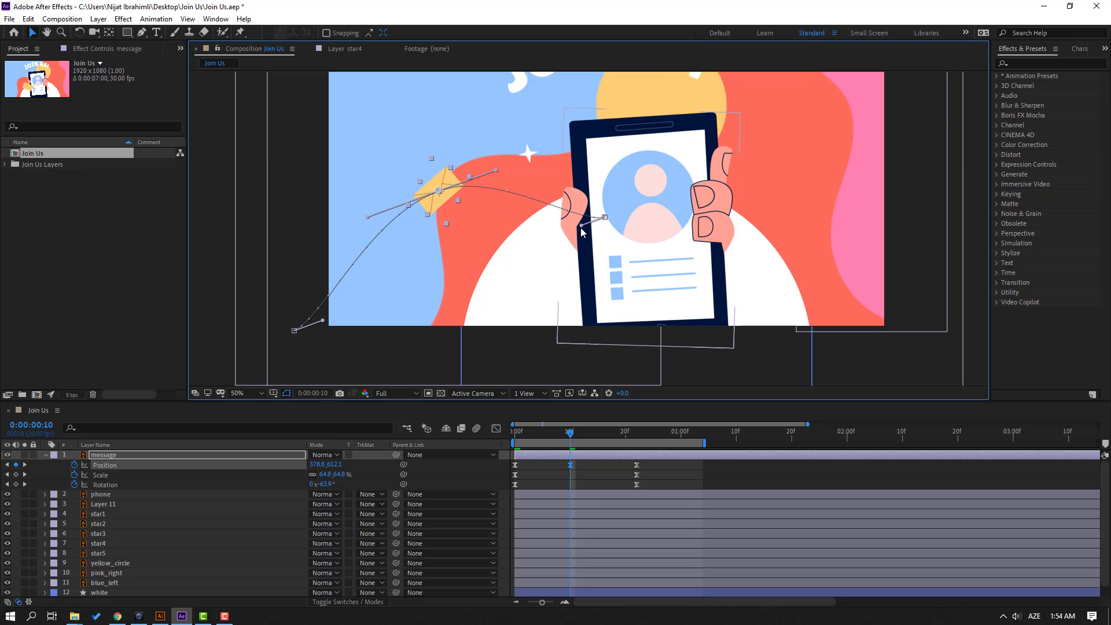
left_click_drag(323, 320, 305, 292)
key("space")
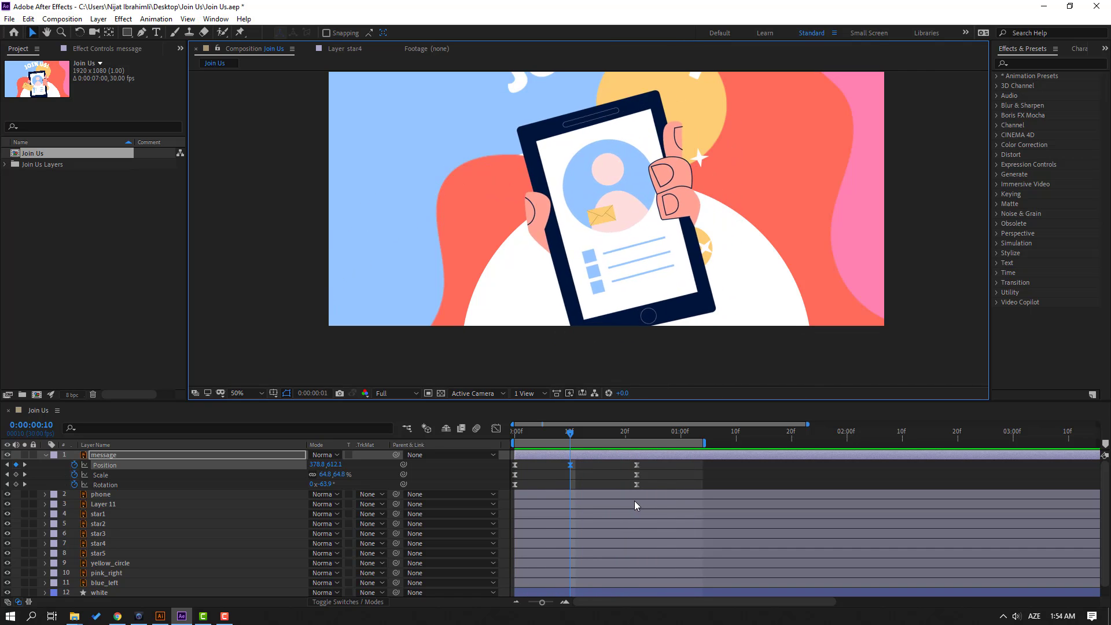
key("space")
Step: Set the message's Rotation at frame 22 to about -233° and preview the spin
left_click_drag(585, 432, 638, 435)
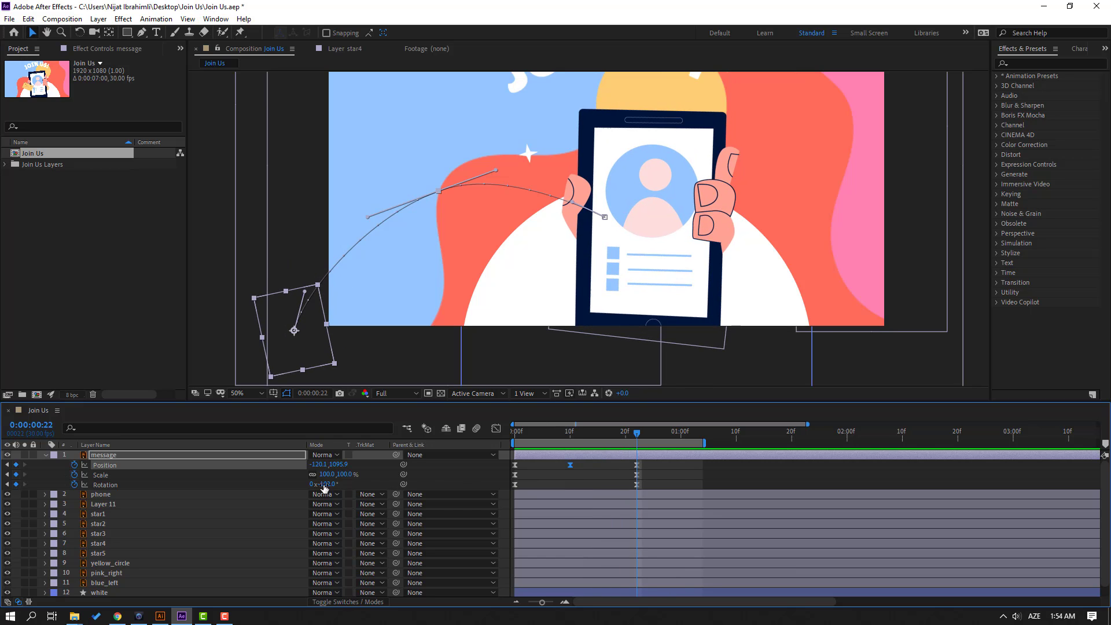
left_click(313, 484)
left_click_drag(313, 483, 289, 493)
key("space")
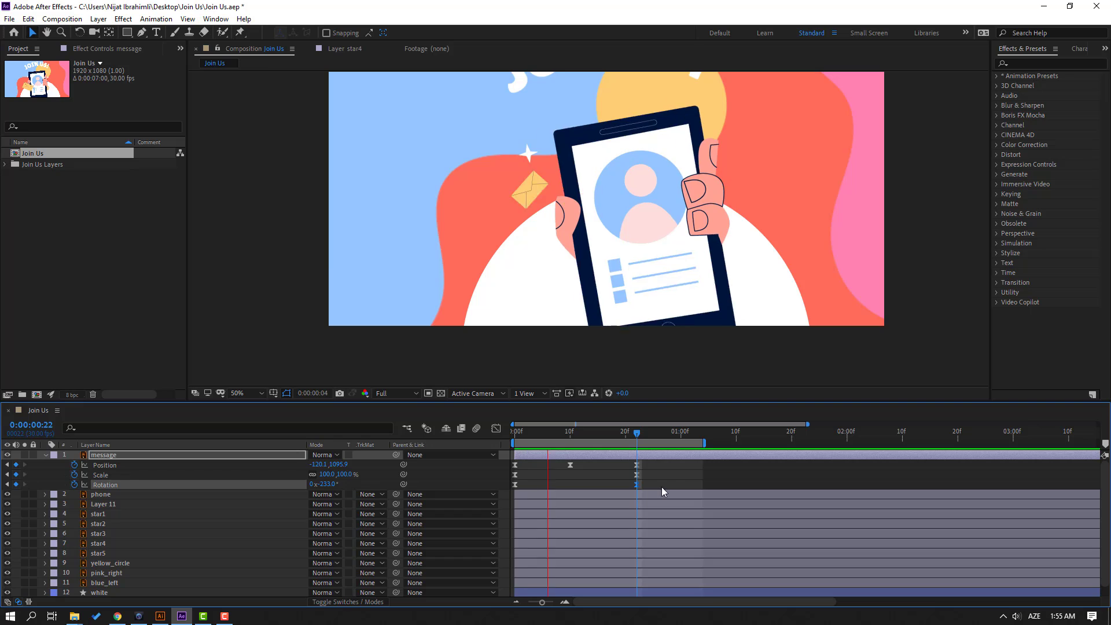
Step: Move the message farther off the canvas at frame 22, to about -168, 1120, and preview the animation
left_click(637, 433)
left_click_drag(322, 325, 308, 333)
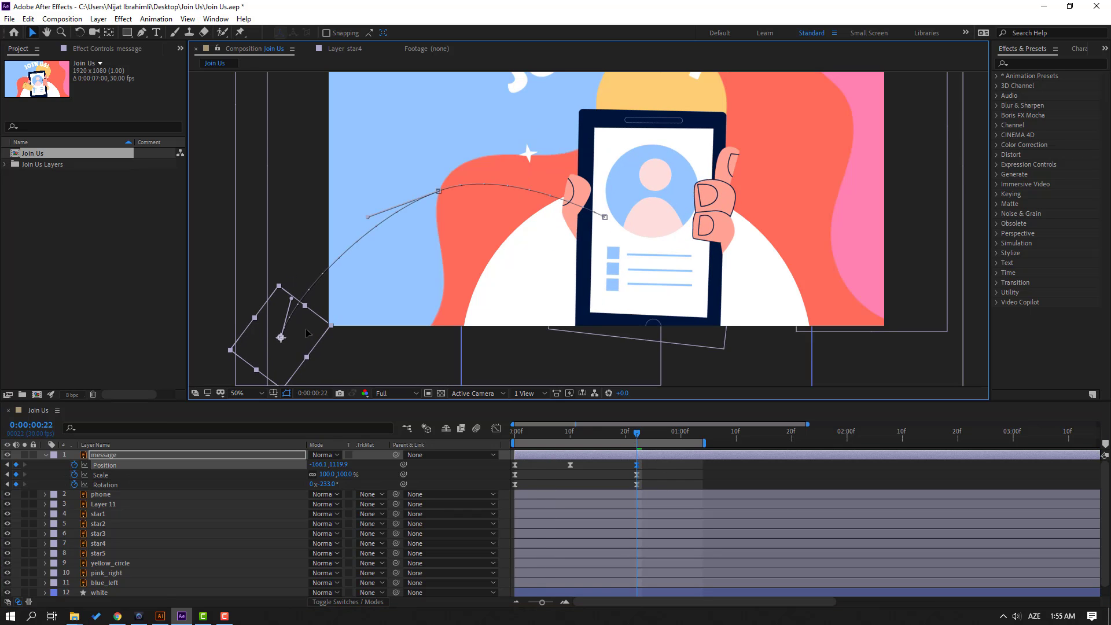
key("space")
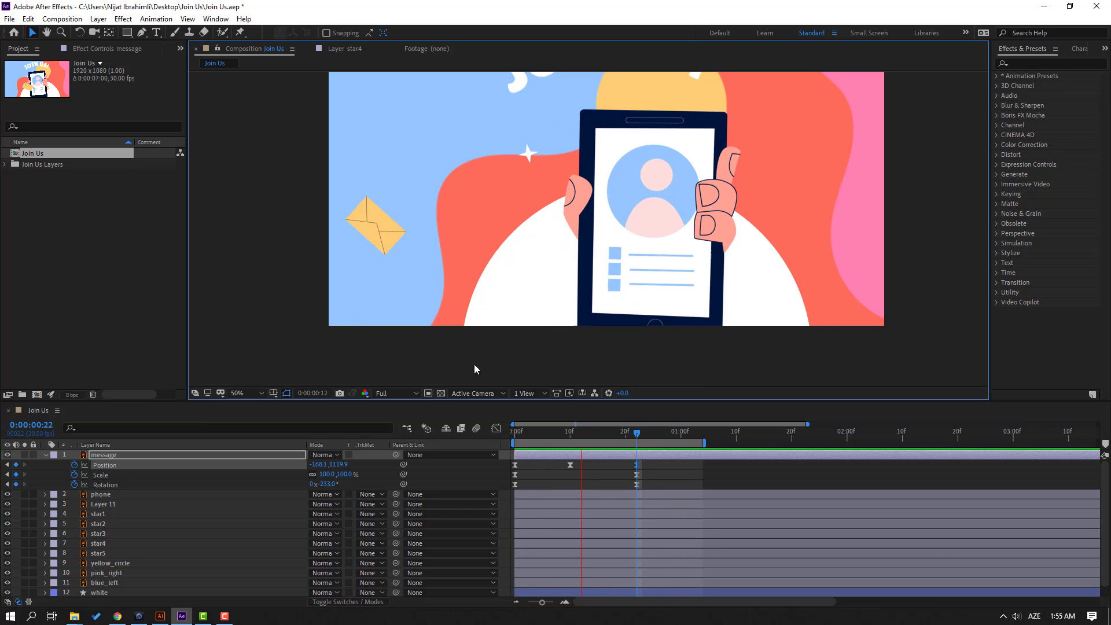
left_click(639, 439)
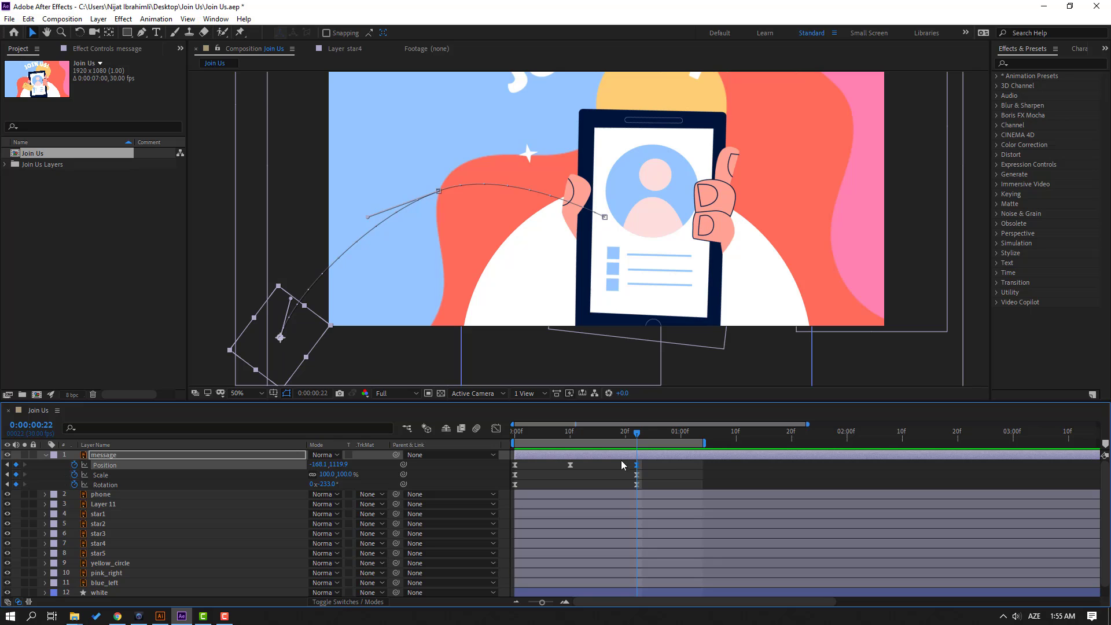
Step: Split the message layer at frame 22 and delete the part that follows
left_click_drag(648, 463, 620, 492)
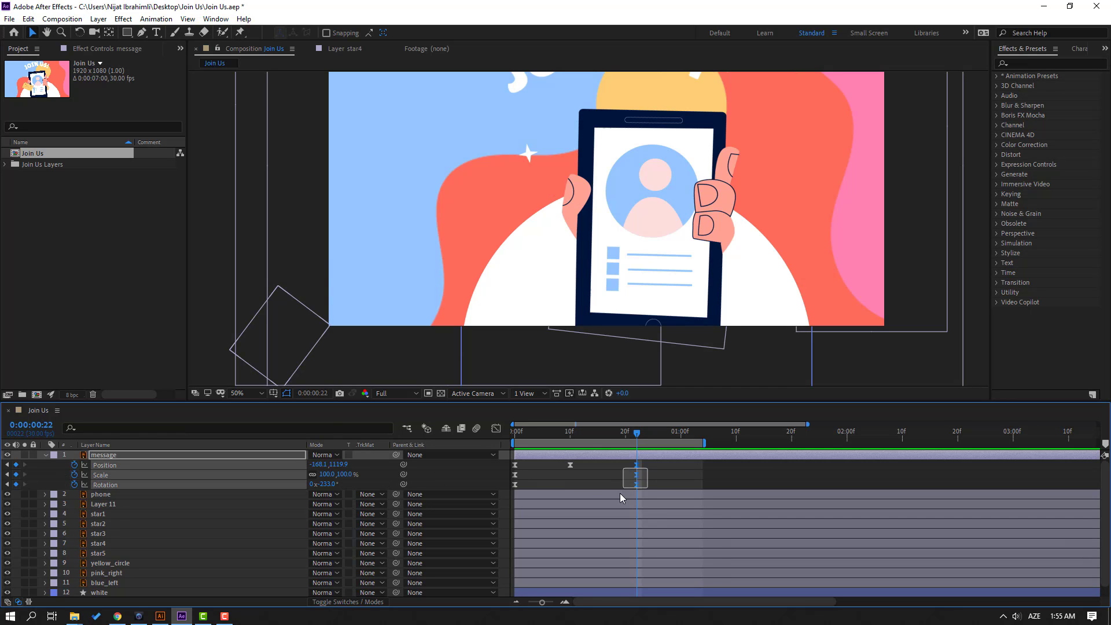
left_click(623, 435)
left_click_drag(622, 435, 633, 436)
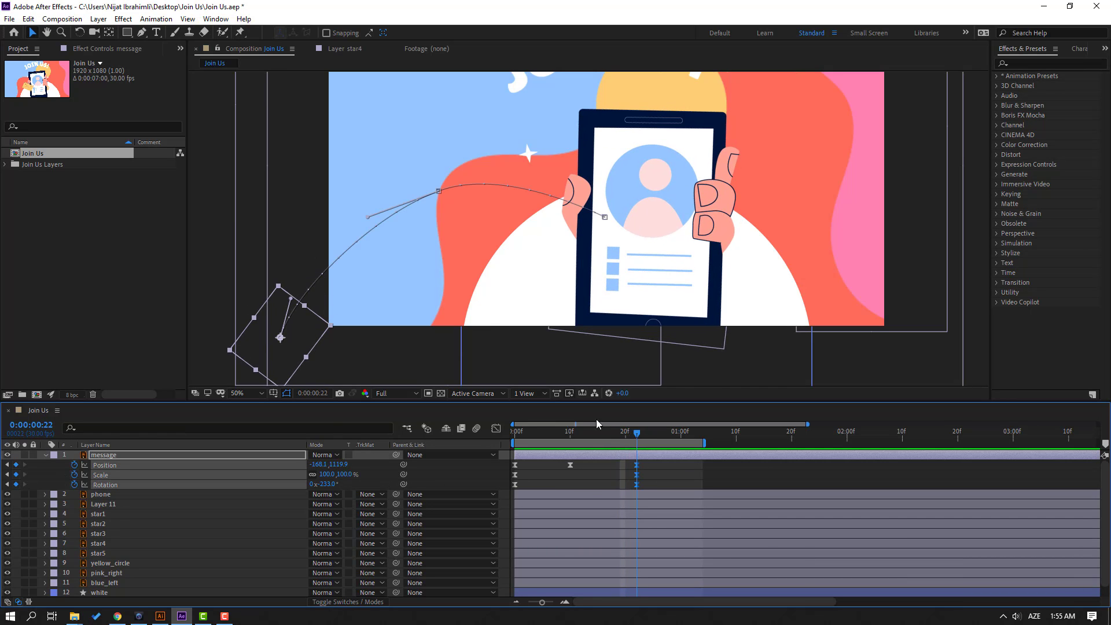
left_click(28, 19)
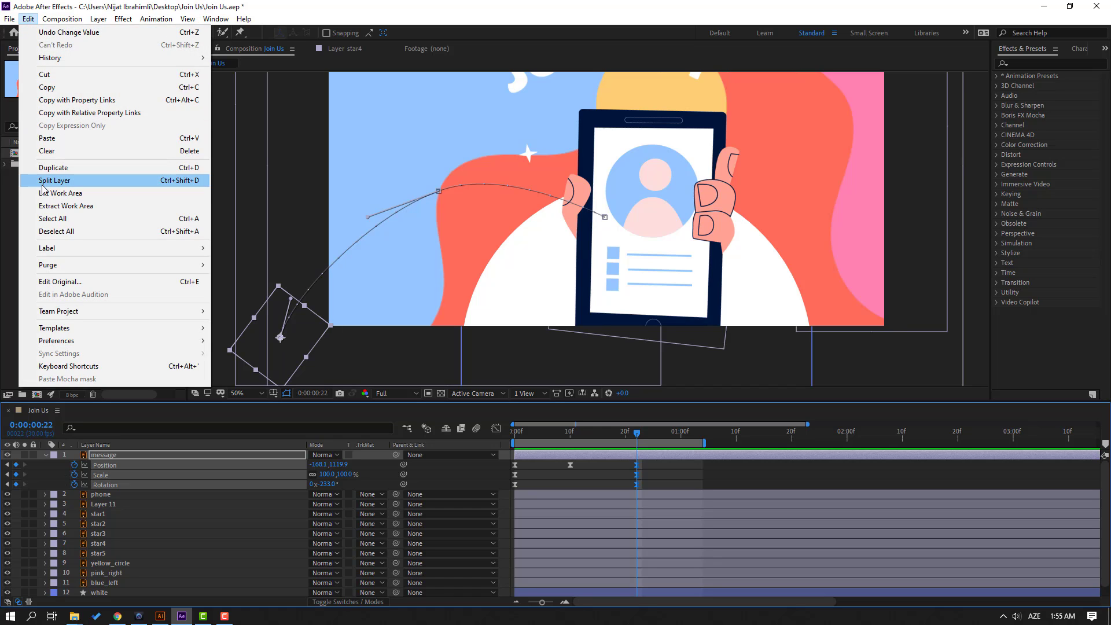
left_click(189, 185)
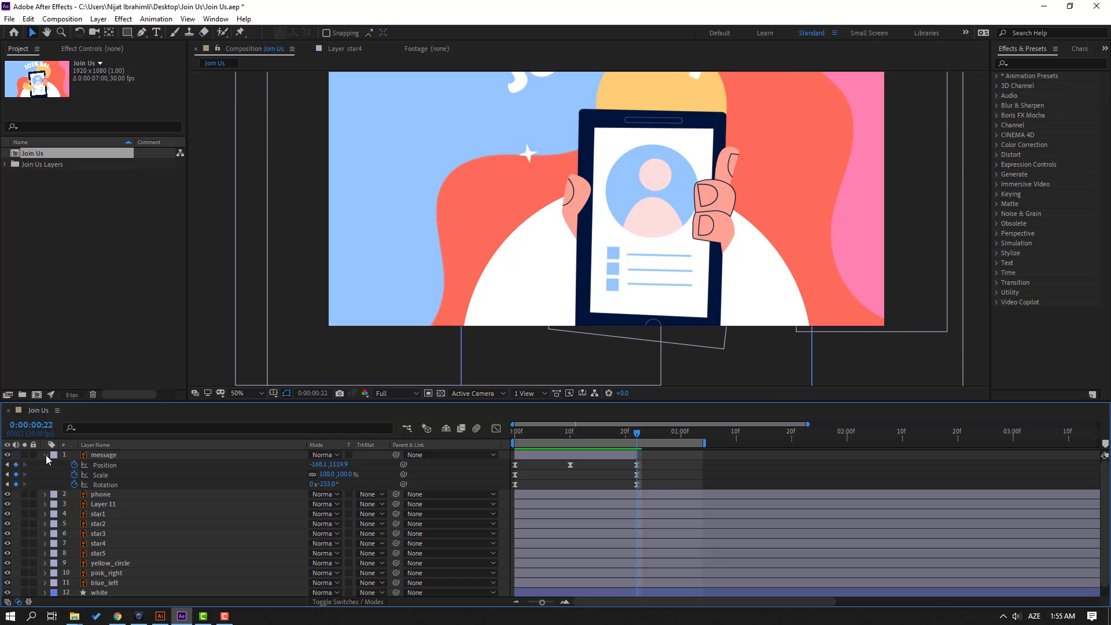
Step: Pre-compose the message layer into a new composition named message, leaving all attributes in Join Us
left_click(46, 456)
right_click(105, 457)
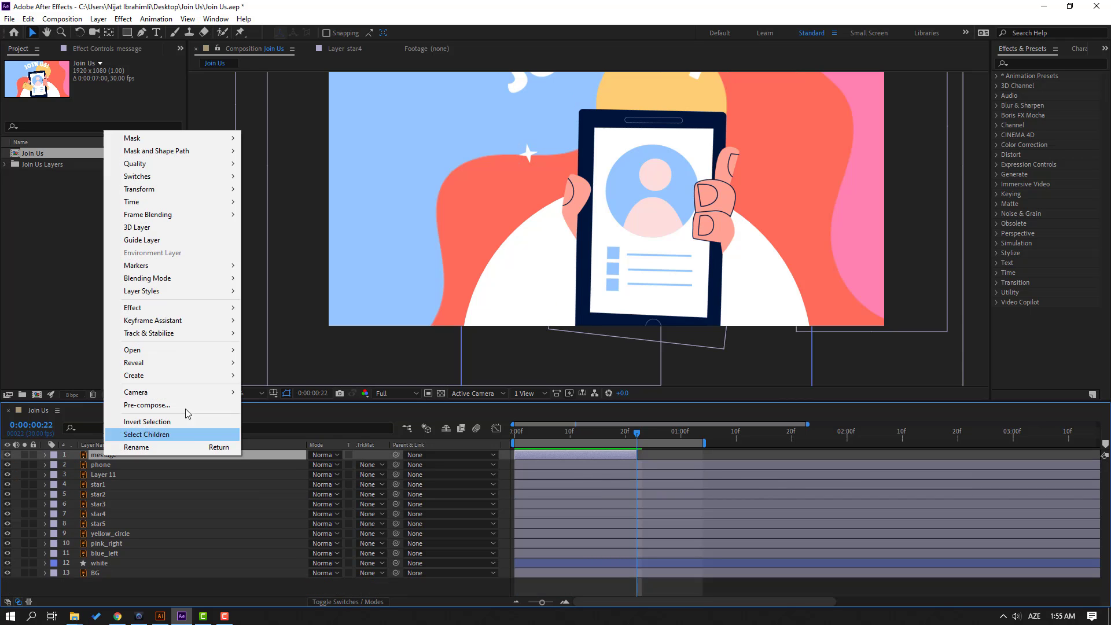
left_click(141, 407)
type("message")
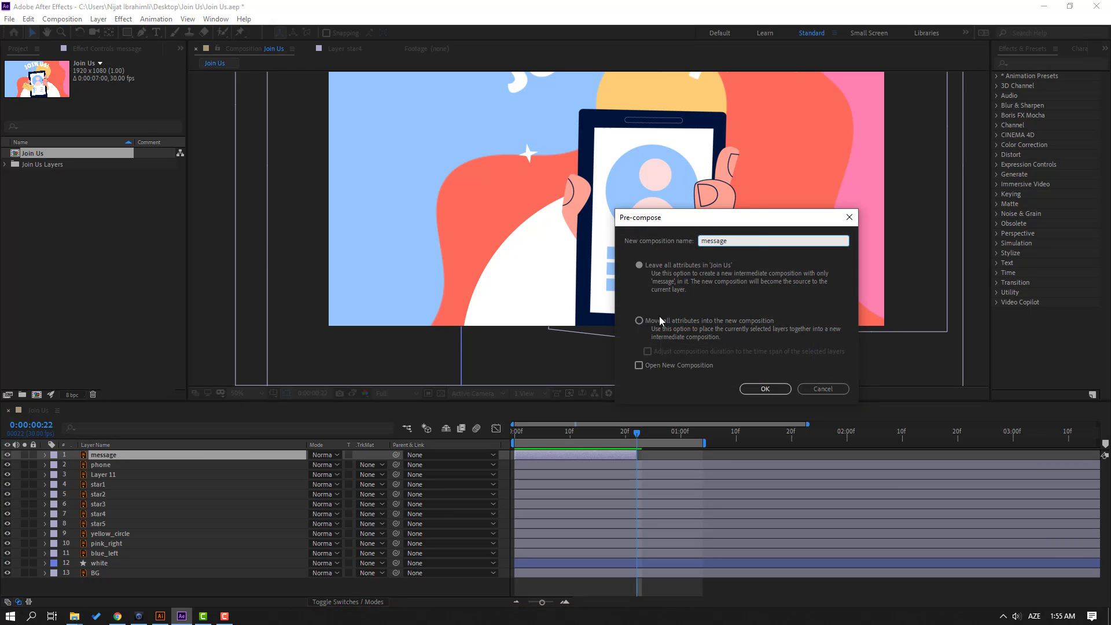
left_click(766, 388)
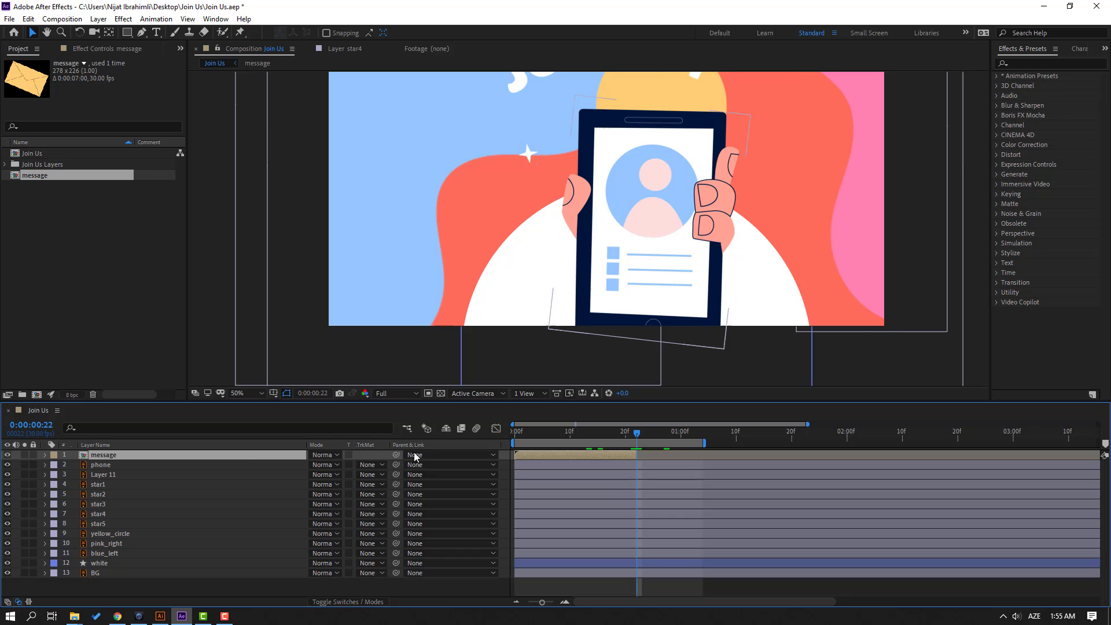
Step: Trim the message composition to its work area and return to the Join Us composition
double_click(96, 455)
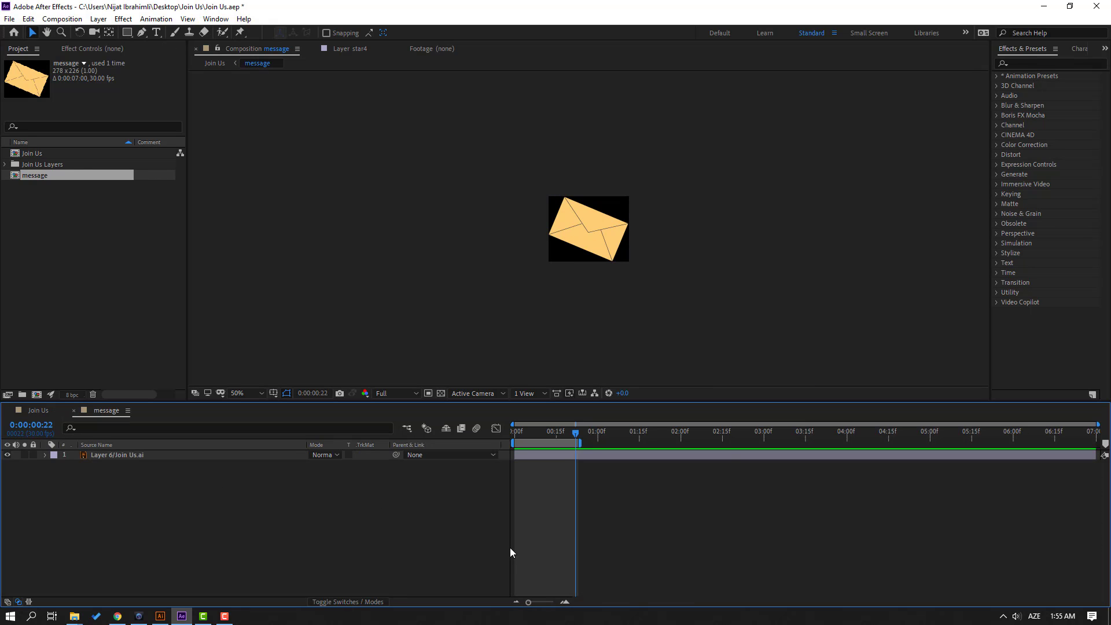
right_click(558, 444)
left_click(584, 479)
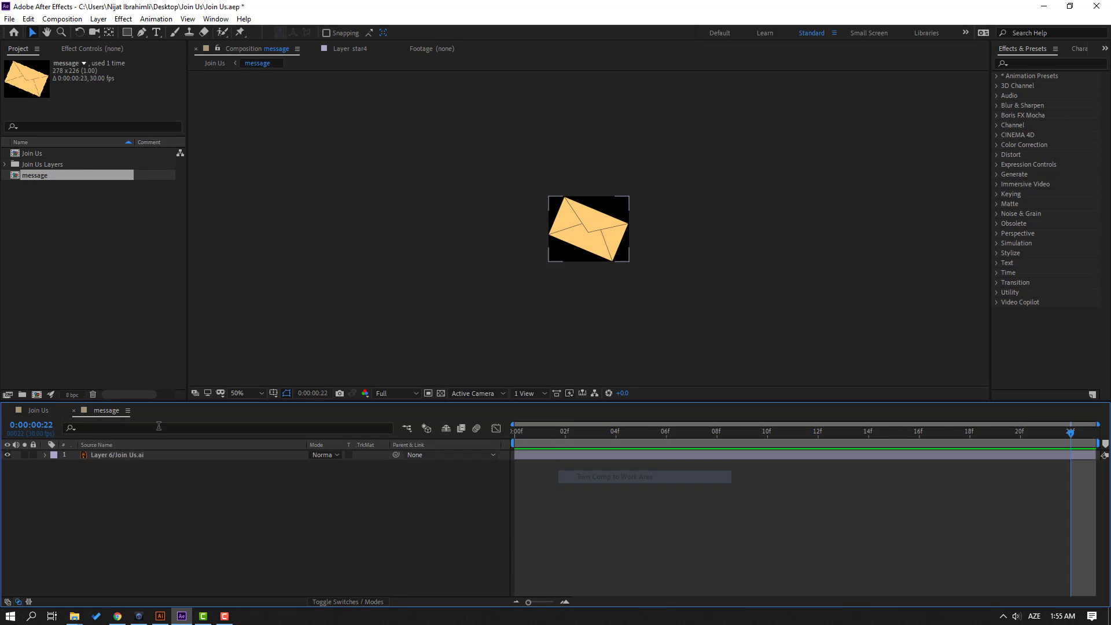
left_click(38, 410)
Step: Duplicate the message layer, shift the copy to start at about frame 14, and check the overlap of the two envelopes
left_click_drag(597, 437, 637, 436)
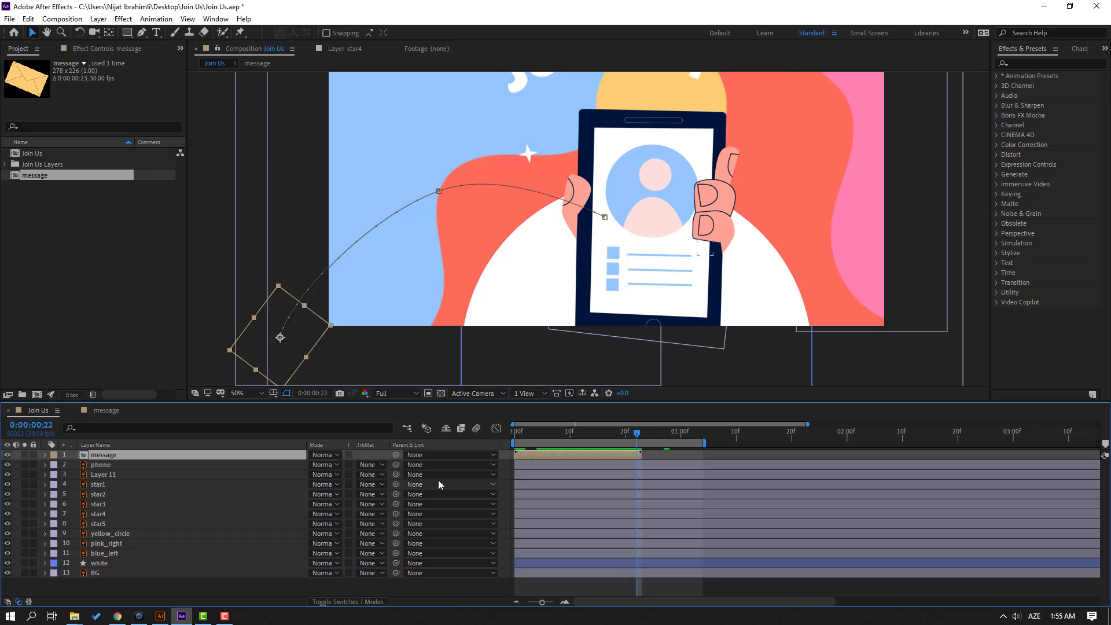
key("ctrl+d")
left_click_drag(548, 458, 620, 454)
left_click_drag(554, 436, 653, 440)
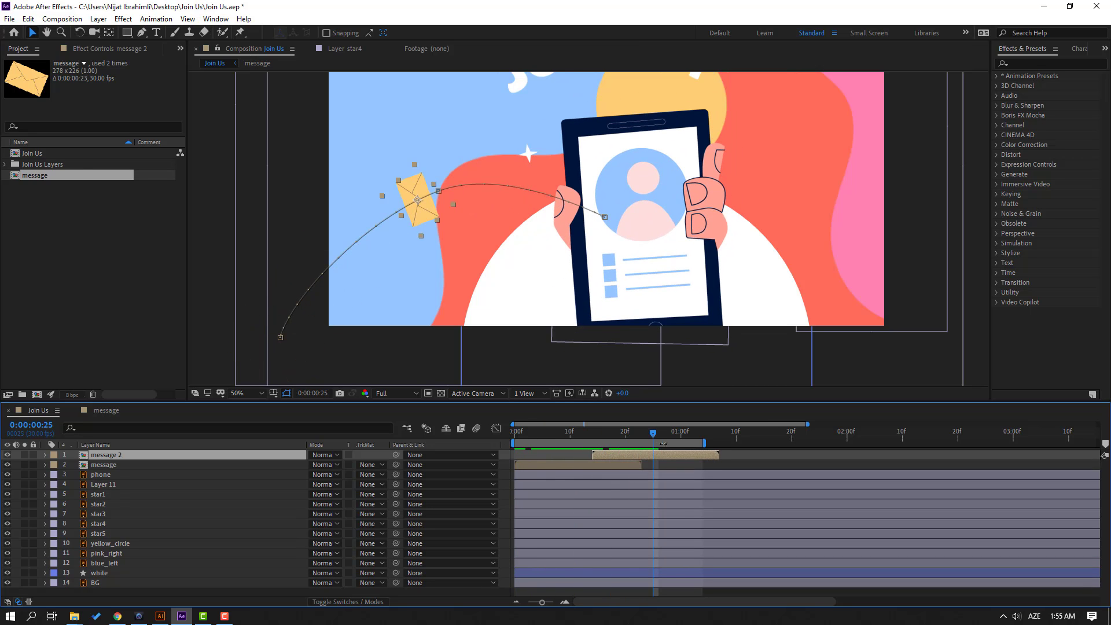
Step: Keep duplicating the message layer up to message 16, staggering each copy in time until the composition's end, and preview the result
scroll(647, 484, "down", 3)
key("ctrl+d")
left_click_drag(568, 455, 747, 456)
key("ctrl+d")
key("ctrl+d")
key("ctrl+d")
key("ctrl+d")
key("ctrl+d")
left_click_drag(747, 455, 855, 457)
key("ctrl+d")
key("ctrl+d")
key("ctrl+d")
key("ctrl+d")
left_click_drag(988, 458, 1068, 455)
key("ctrl+d")
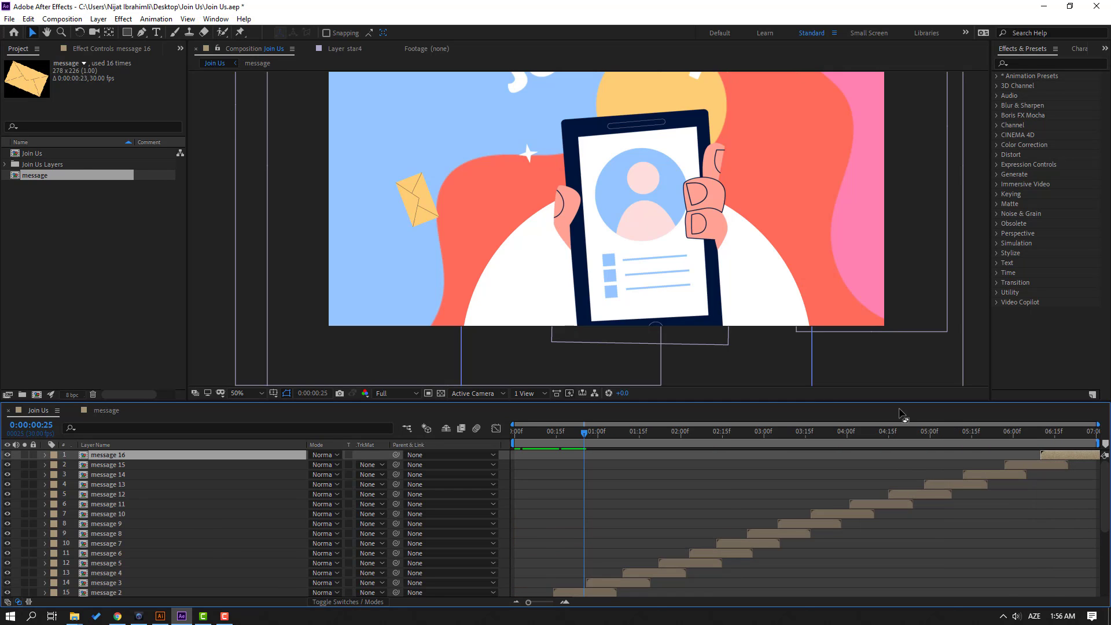
key("space")
scroll(469, 339, "down", 1)
left_click_drag(560, 434, 500, 429)
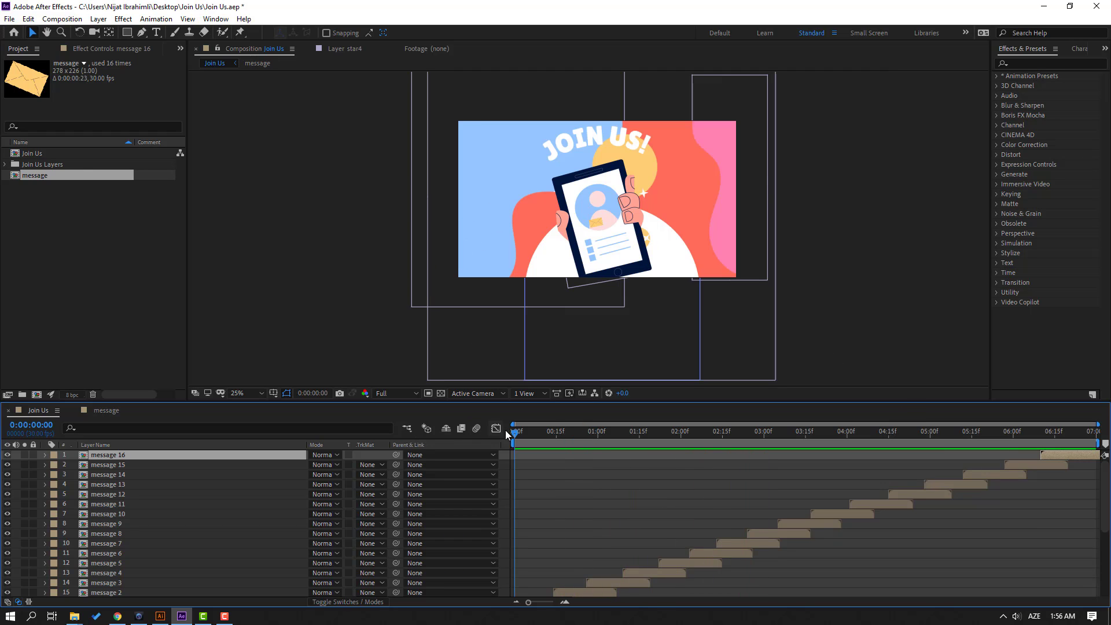
Step: Pre-compose all sixteen message layers into a single composition named MESSAGE_LEFT
scroll(240, 462, "down", 3)
left_click(515, 516)
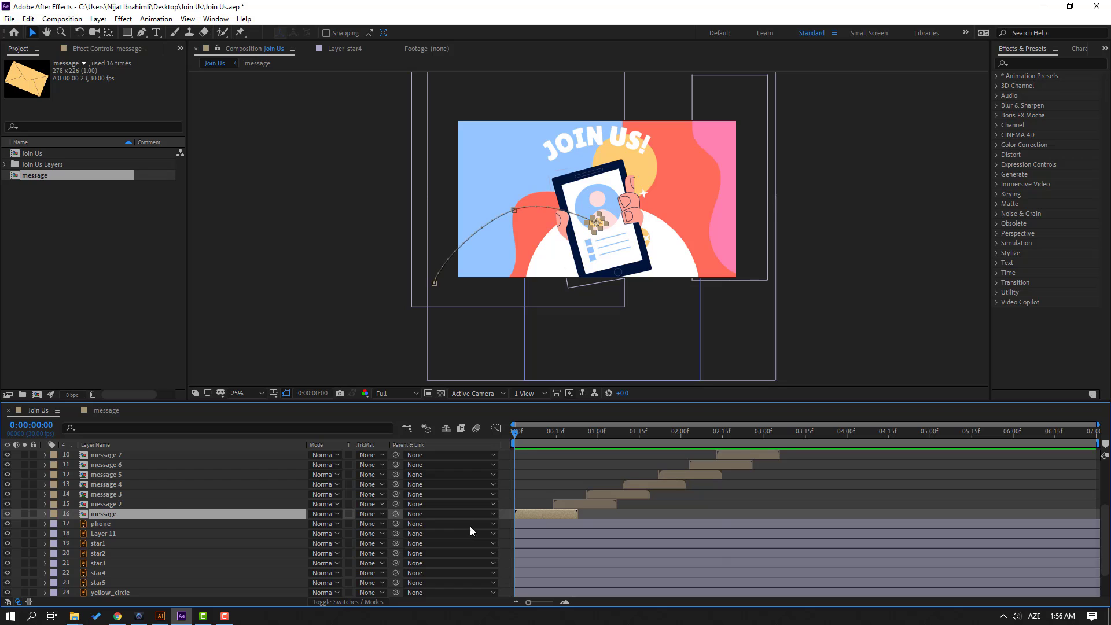
scroll(145, 492, "up", 3)
left_click(110, 455, "shift")
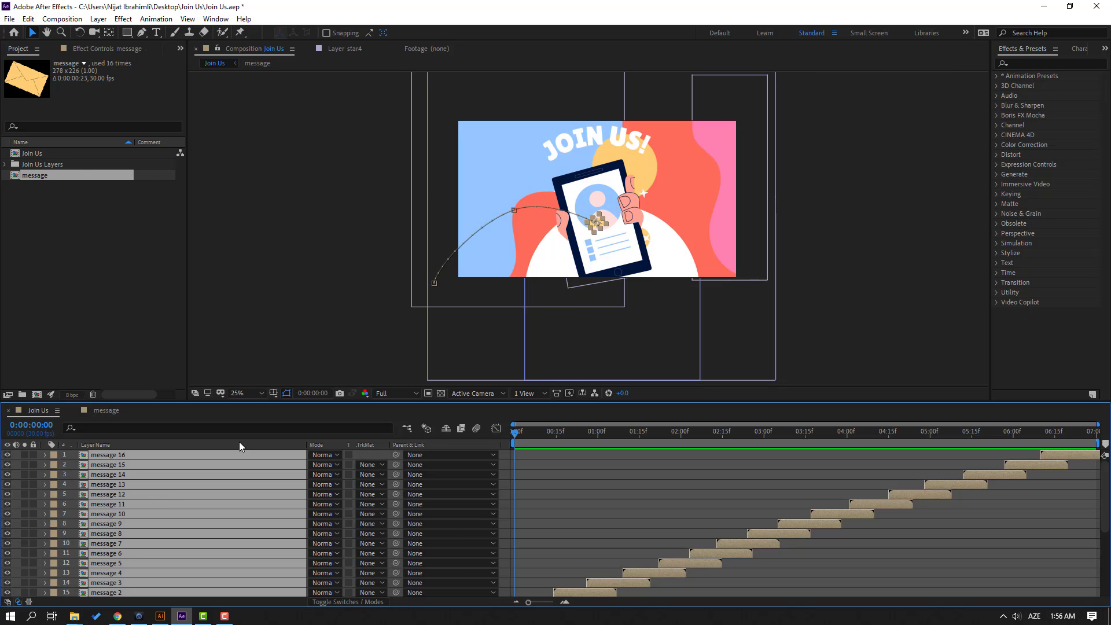
right_click(123, 494)
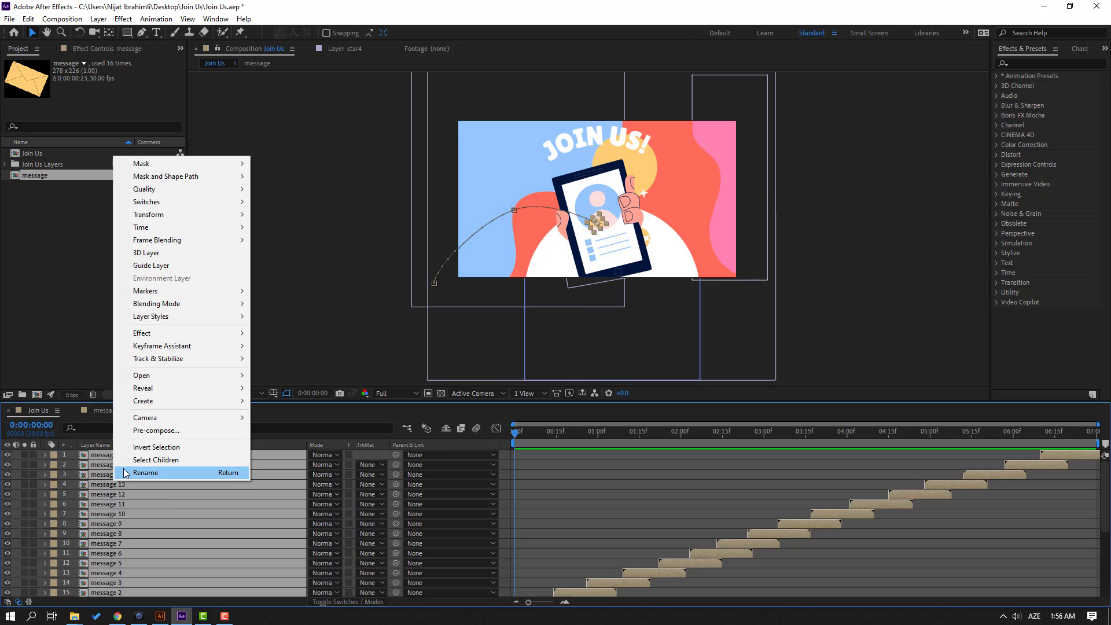
left_click(152, 435)
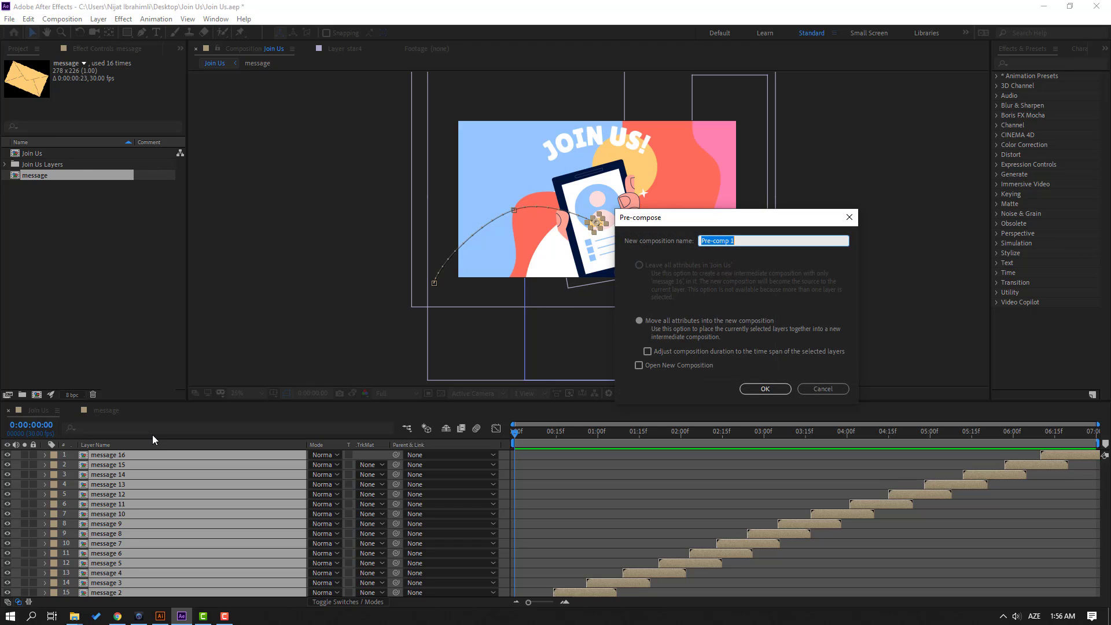
type("MA")
left_click(781, 389)
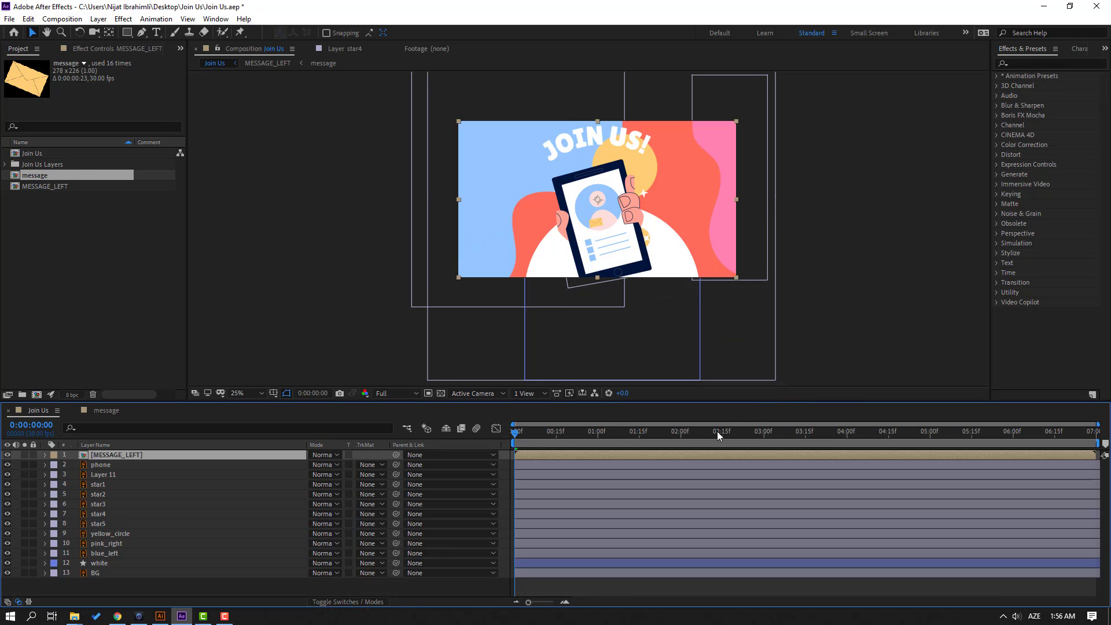
Step: Reveal the phone layer's Position and Rotation keyframes and paste a copy of them starting at the last existing keyframe
left_click(96, 466)
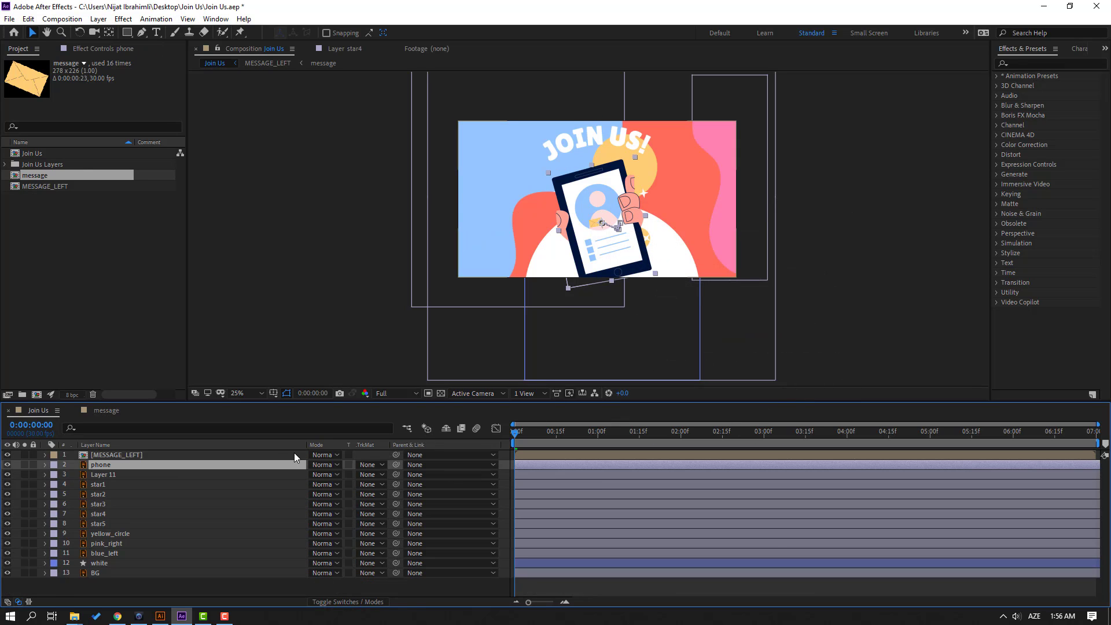
key("u")
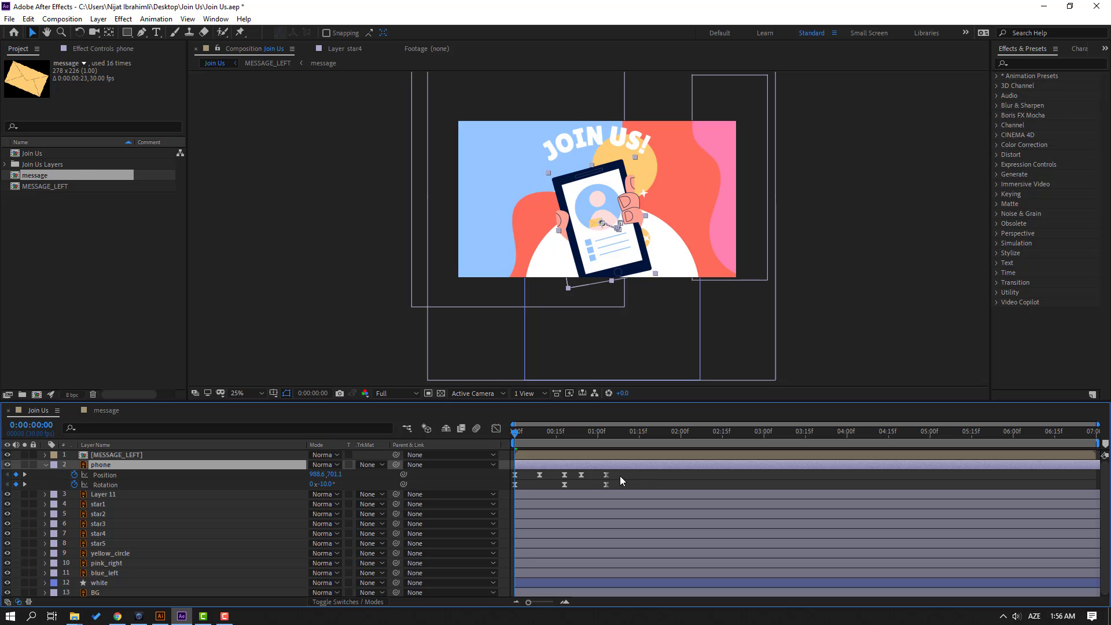
left_click_drag(620, 476, 512, 492)
key("ctrl+c")
left_click_drag(574, 435, 608, 430)
key("ctrl+v")
Step: Copy the phone's extended Position and Rotation keyframe sequence and paste it once more starting at its last keyframe
left_click_drag(710, 471, 513, 490)
key("ctrl+c")
left_click(696, 435)
key("ctrl+v")
Step: Paste further copies of the phone's keyframes at 0:00:04:12 and 0:00:06:18 to fill the composition, and preview the loop
key("ctrl+c")
left_click(880, 433)
key("ctrl+v")
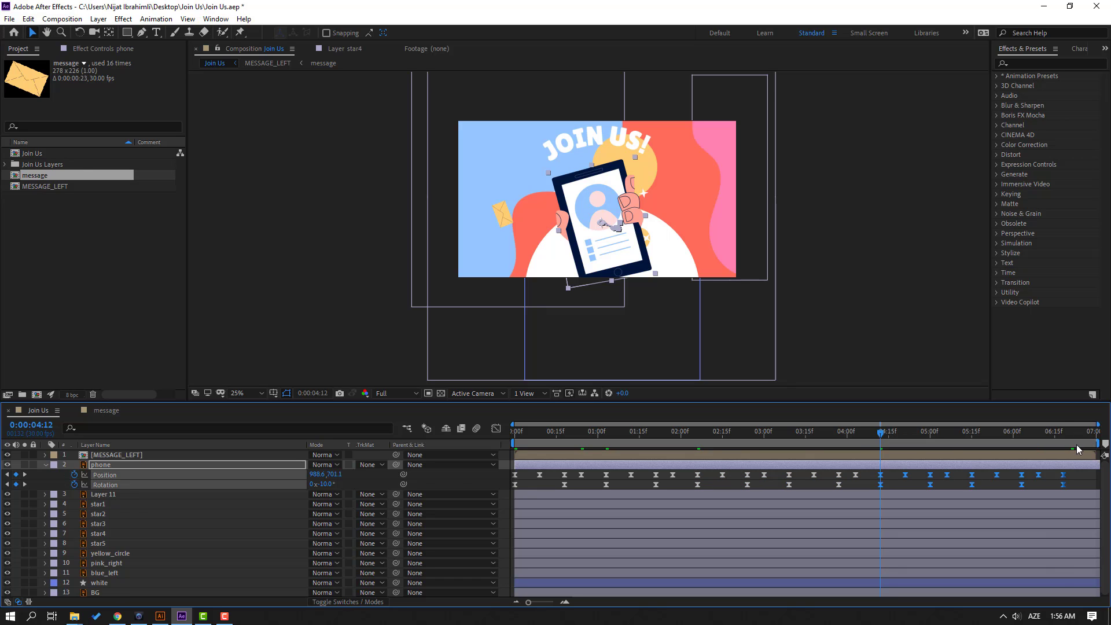
key("ctrl+c")
left_click(1064, 433)
key("ctrl+v")
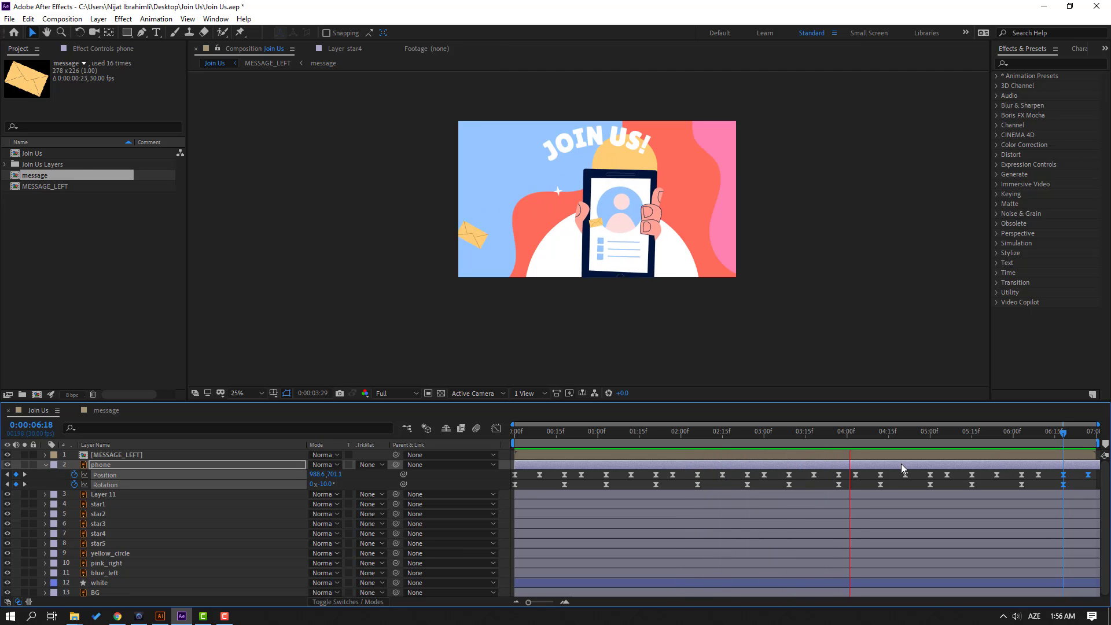
key("Home")
Step: Duplicate the MESSAGE_LEFT layer, flip the copy horizontally, and preview the envelopes
left_click(172, 455)
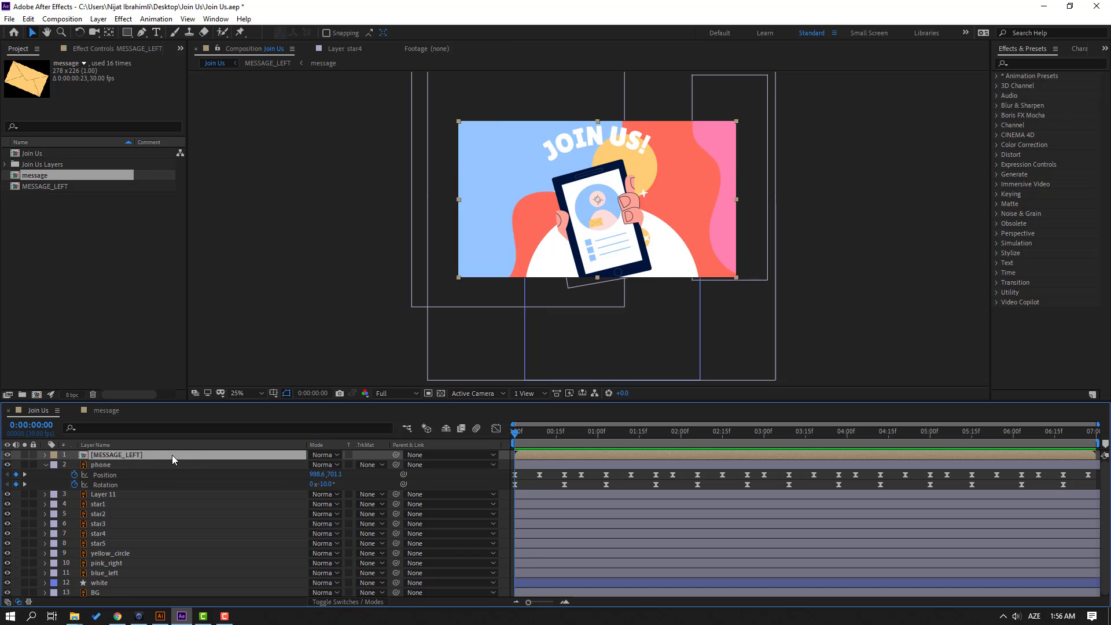
key("ctrl+d")
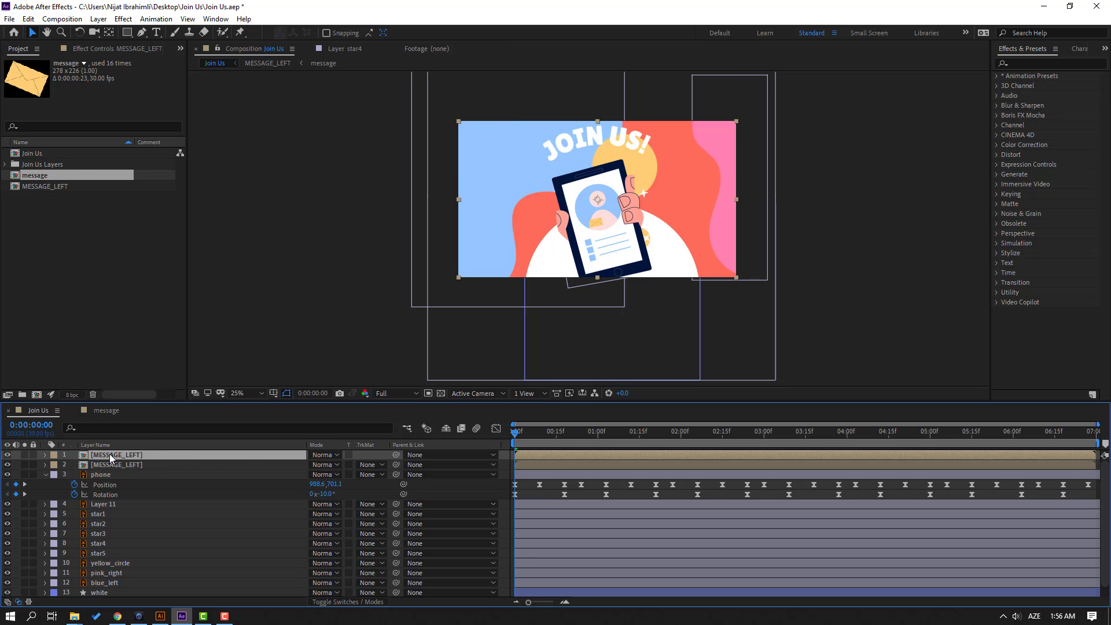
right_click(112, 458)
mouse_move(204, 190)
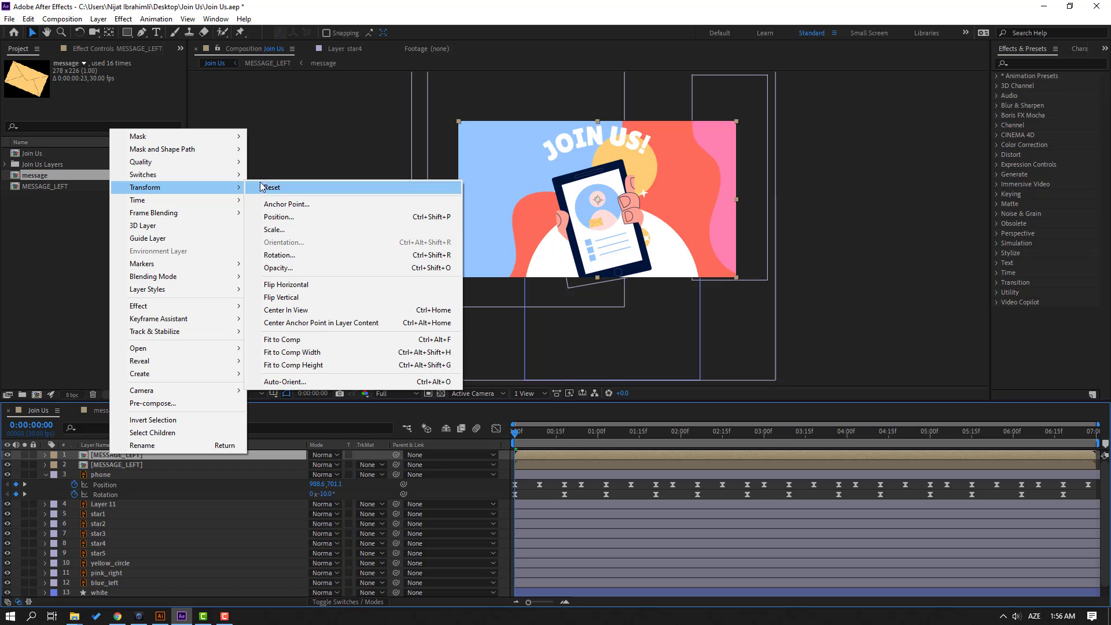
left_click(270, 287)
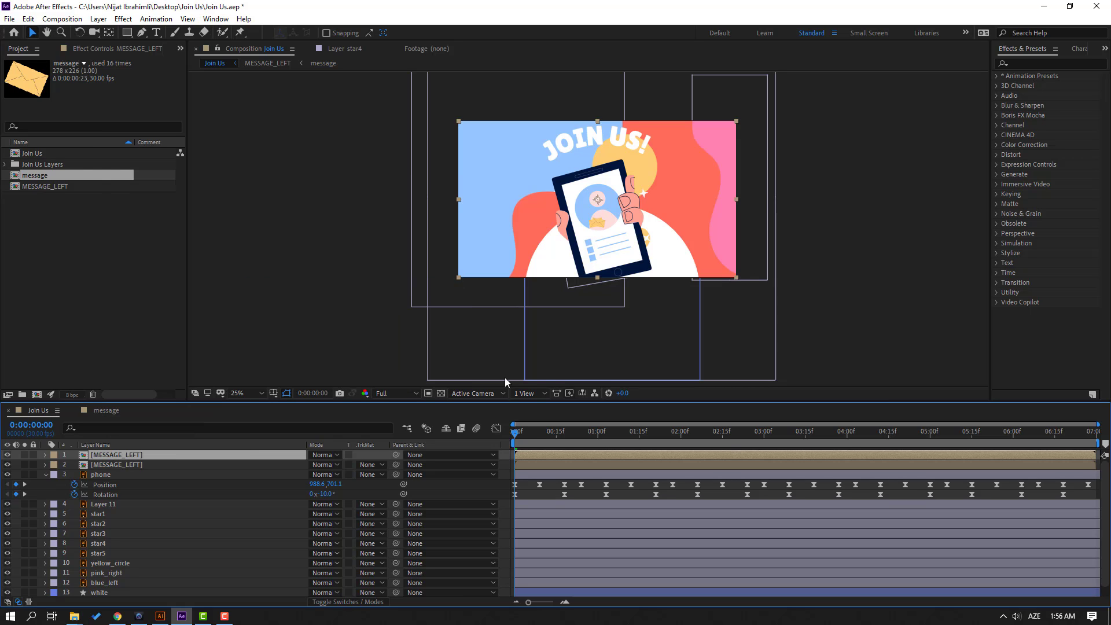
key("space")
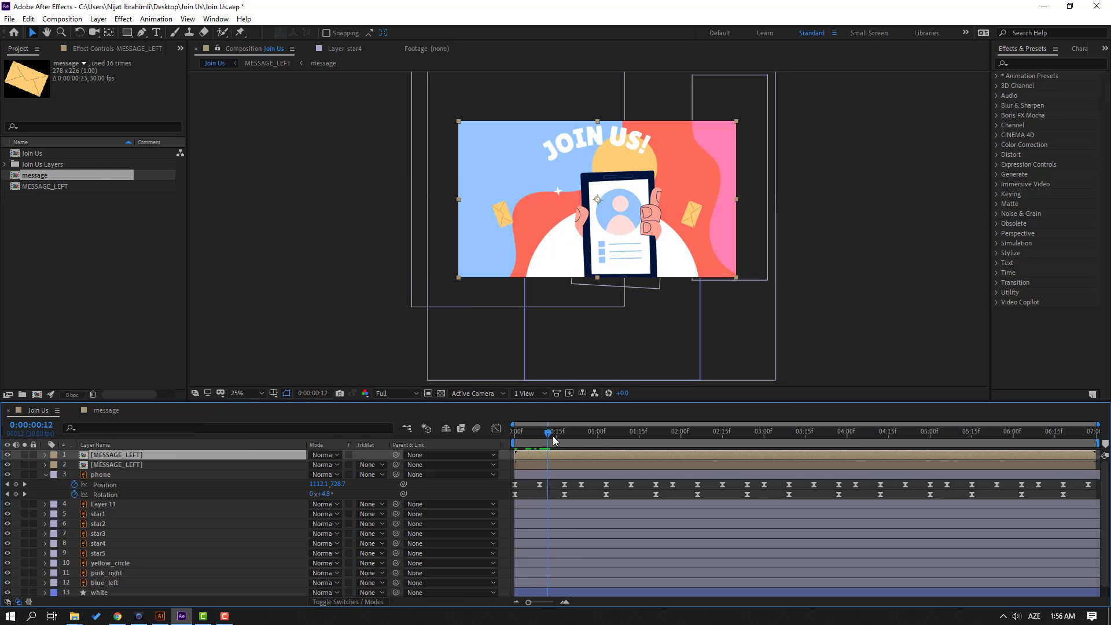
Step: Move the flipped MESSAGE_LEFT copy slightly to the right in the frame and preview from the start
left_click_drag(678, 207, 697, 212)
left_click(513, 431)
key("space")
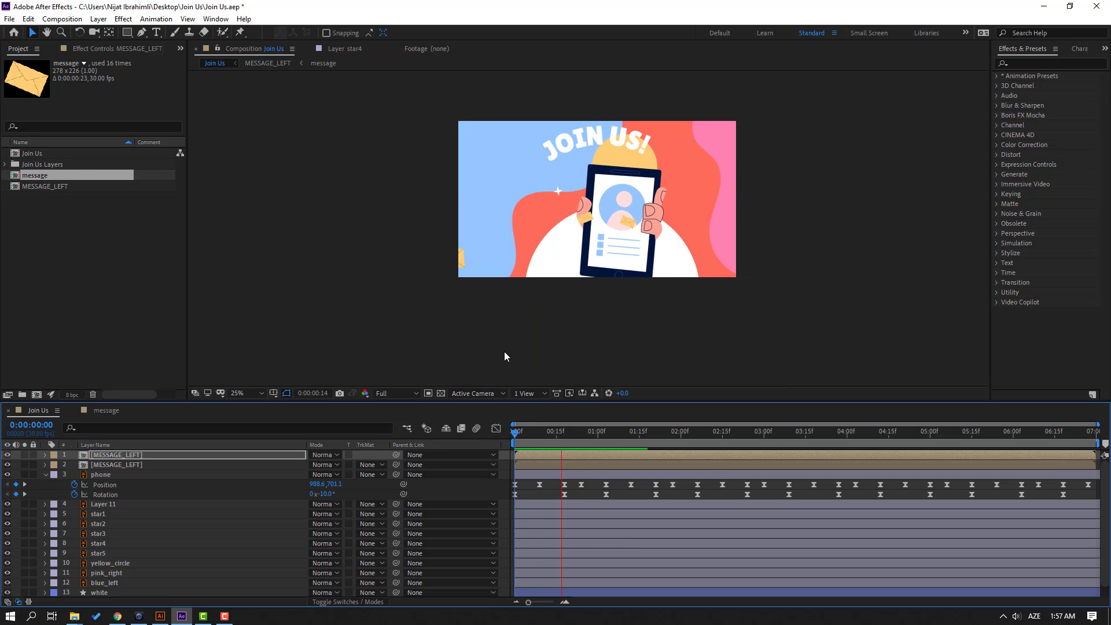
key("space")
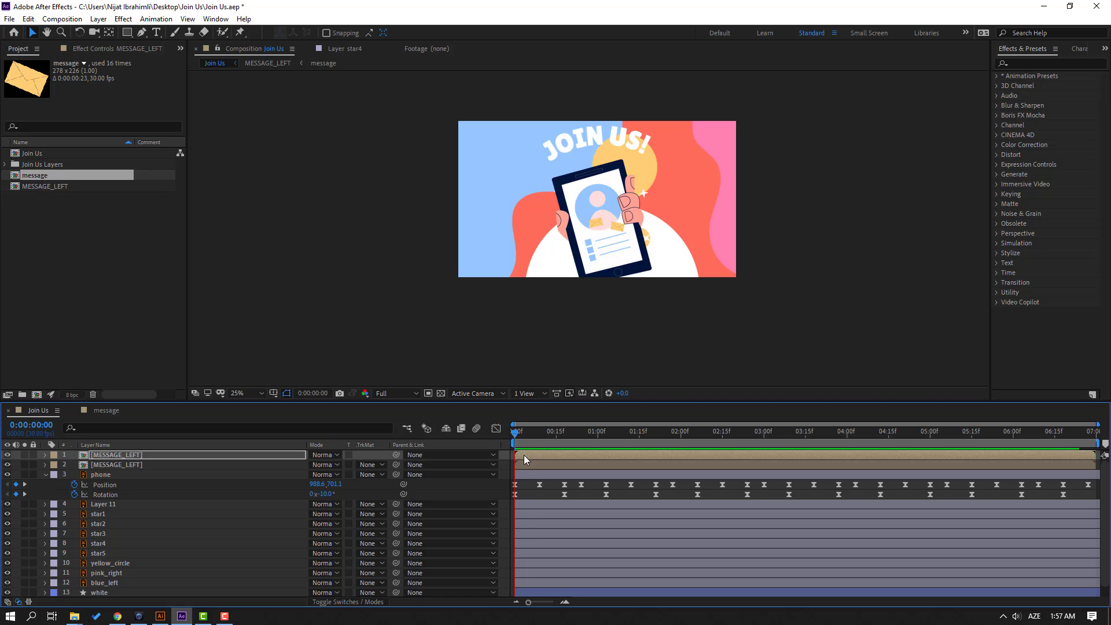
Step: Delay the flipped MESSAGE_LEFT layer so it starts at about frame 8, and preview the animation
left_click_drag(527, 453, 549, 456)
key("space")
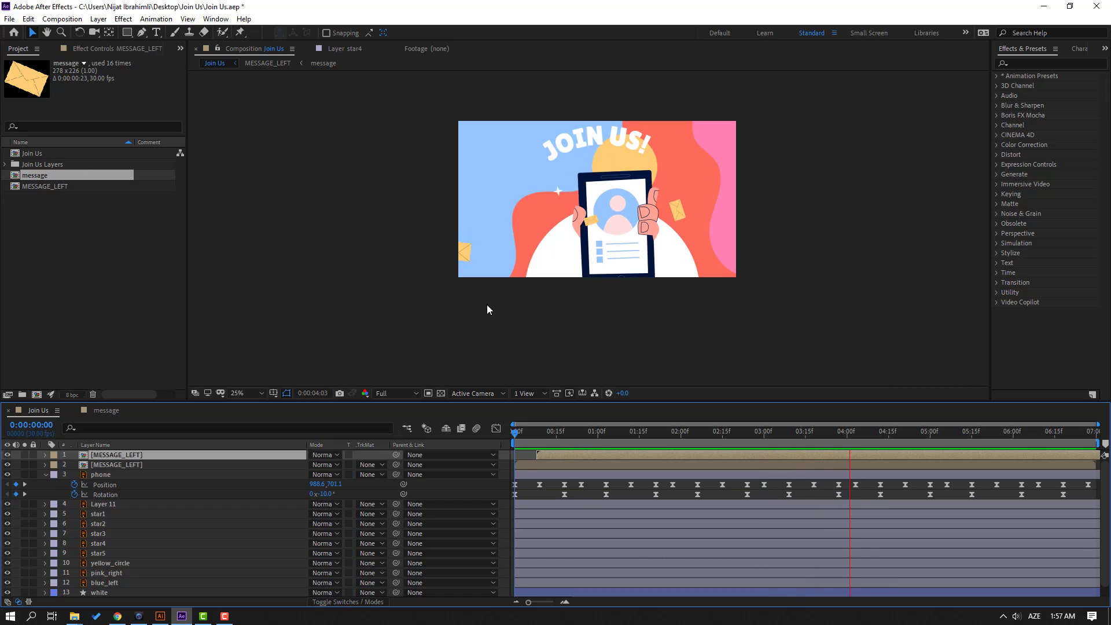
key("comma")
key("period")
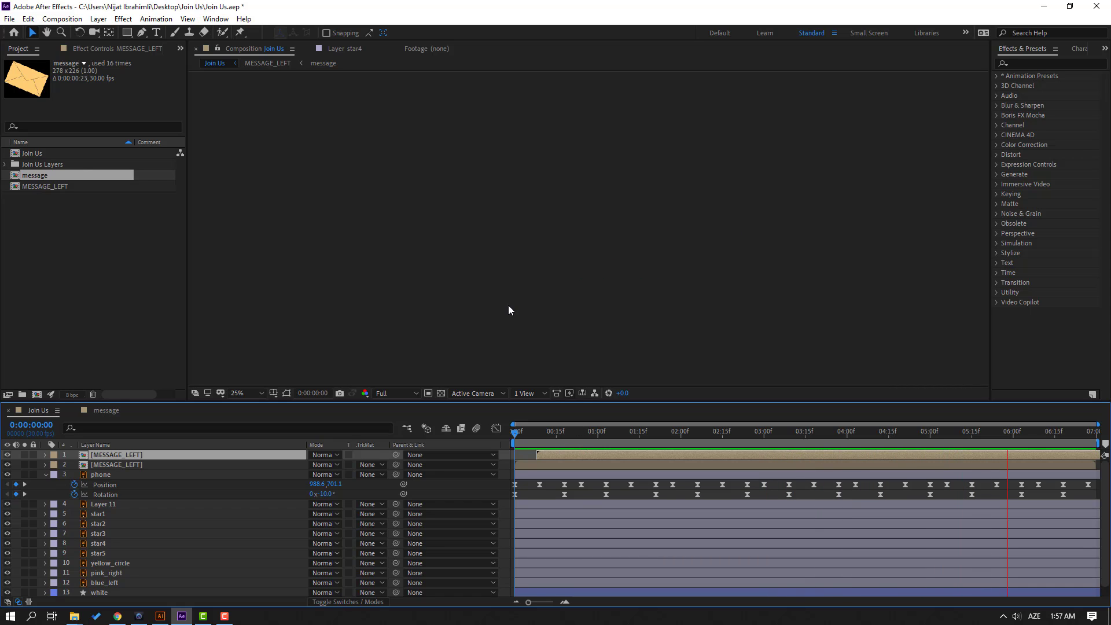
key("period")
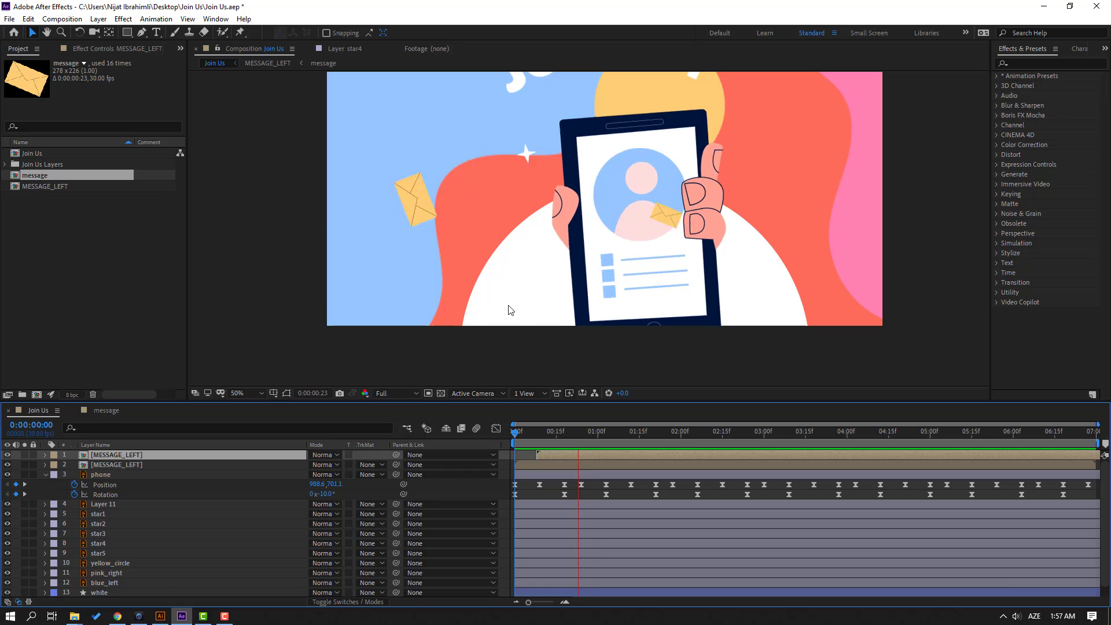
key("comma")
key("comma")
key("period")
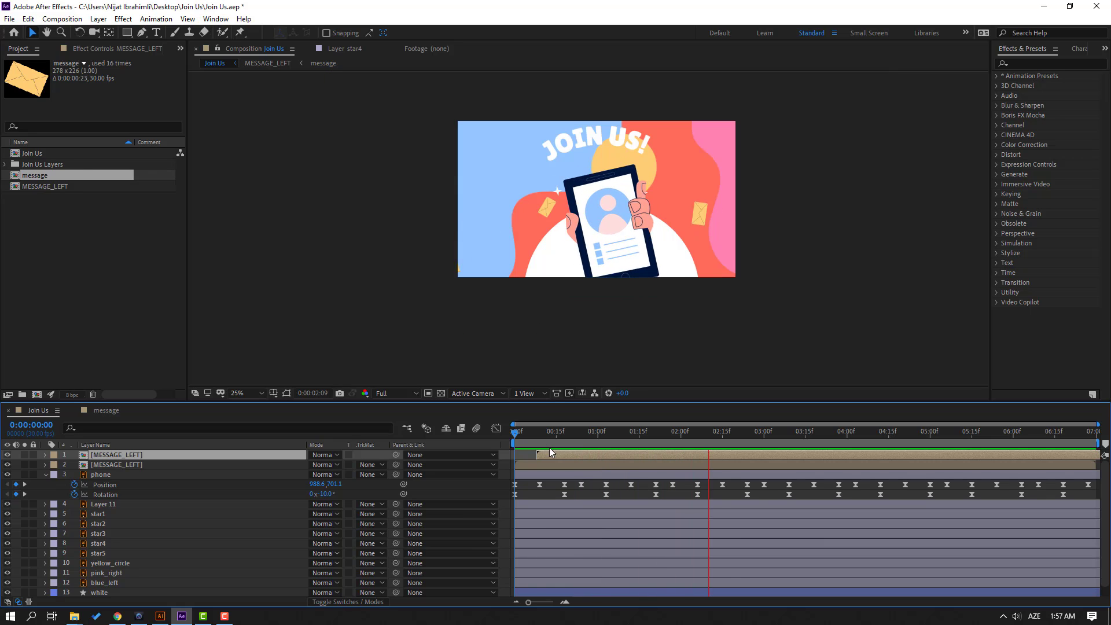
key("space")
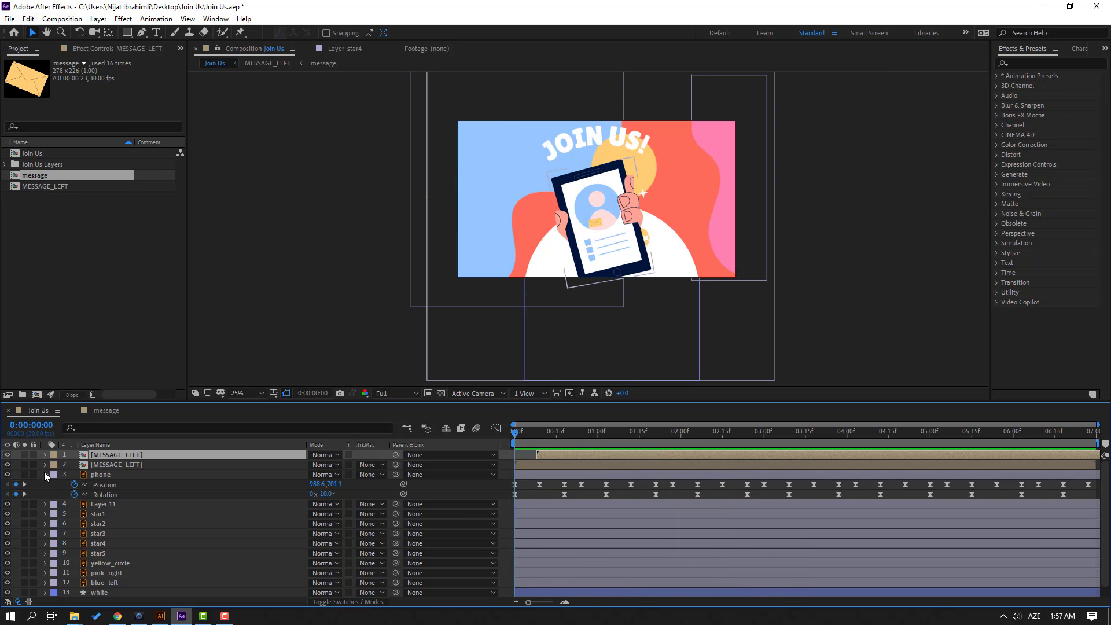
Step: Solo the star1 layer and set a Scale keyframe of 0% at frame 0
left_click(45, 475)
left_click(100, 493)
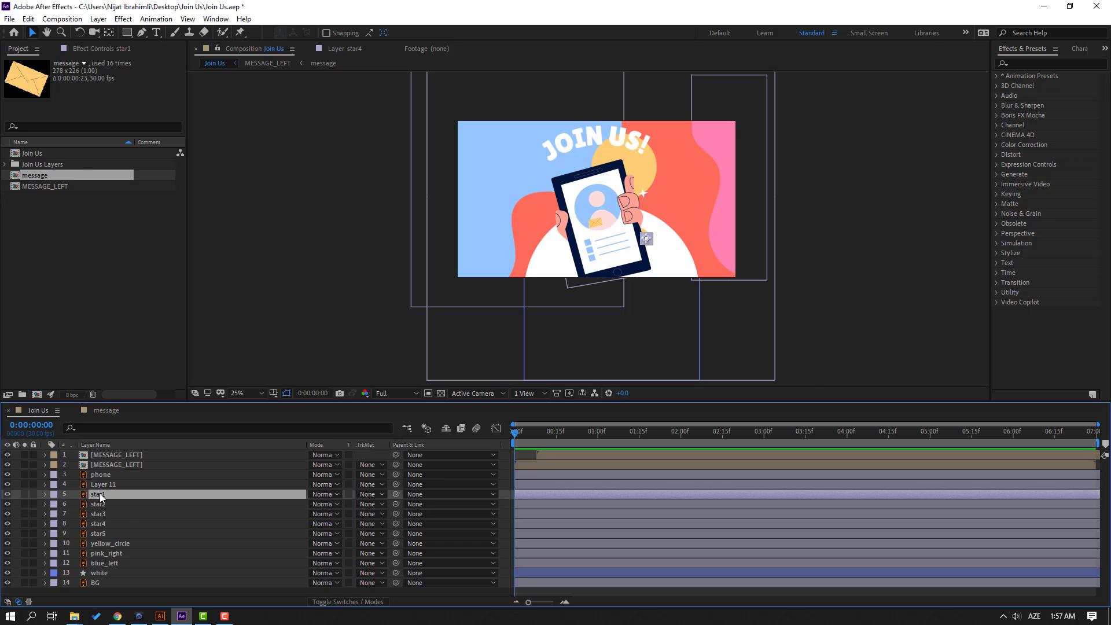
scroll(717, 249, "up", 4)
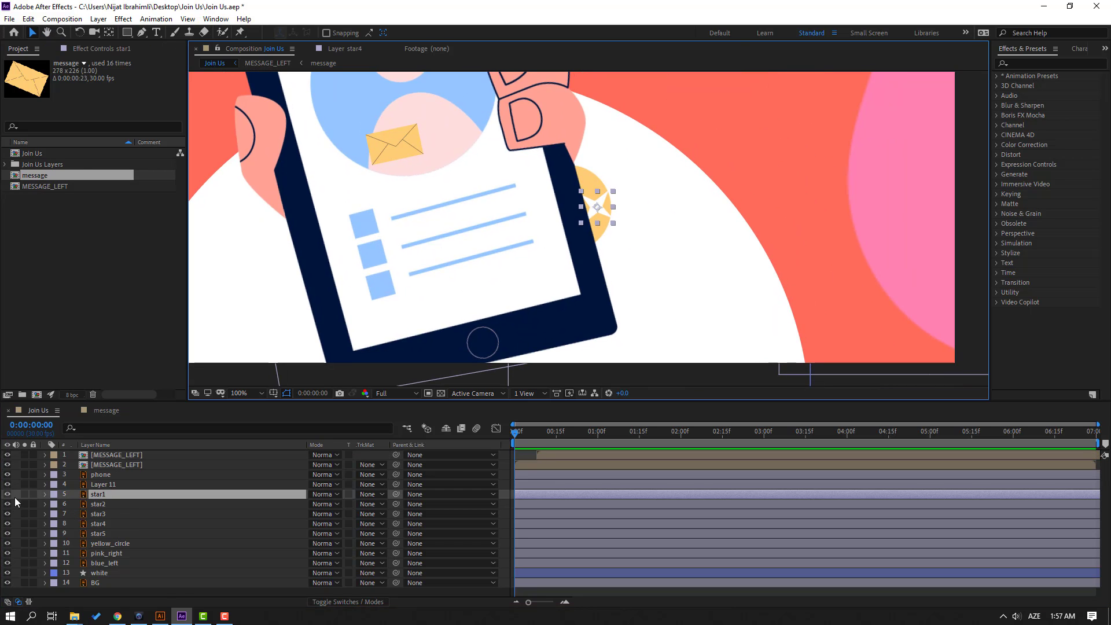
left_click(24, 493)
type("s")
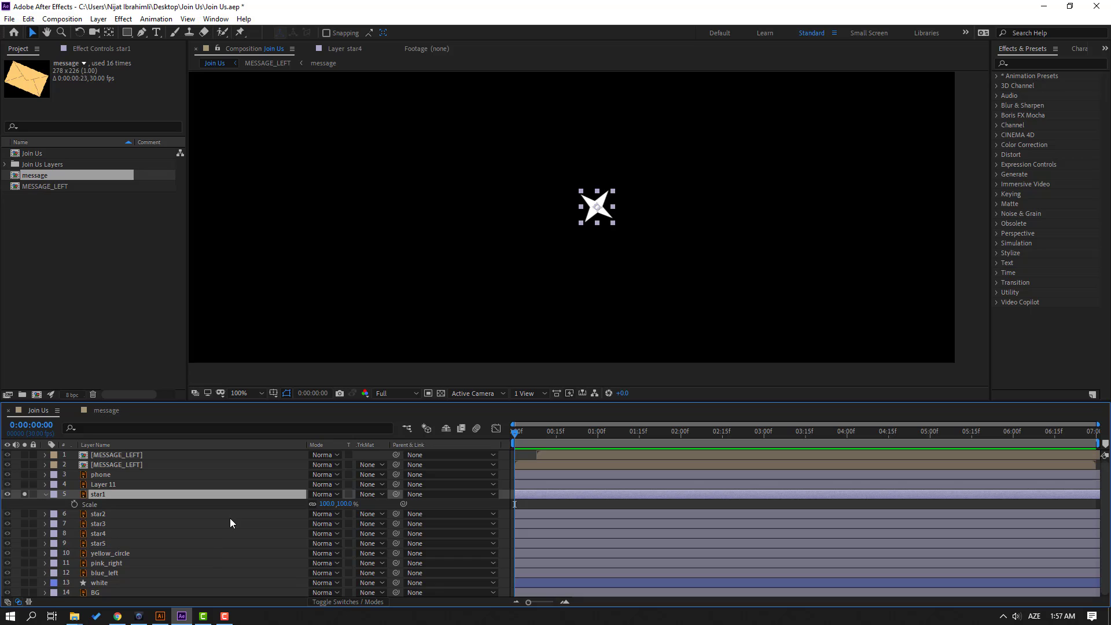
type("0")
key("Return")
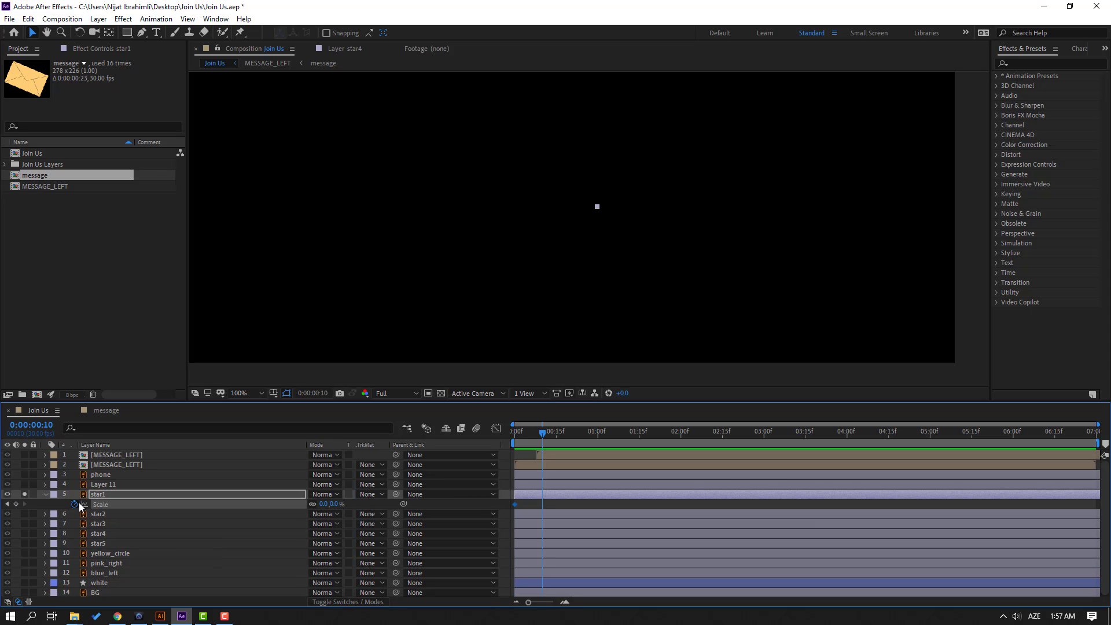
Step: Set star1's Scale to 100% at frame 10 and back to 0% at frame 20
left_click(323, 504)
type("100")
key("Return")
key("shift+Page_Down")
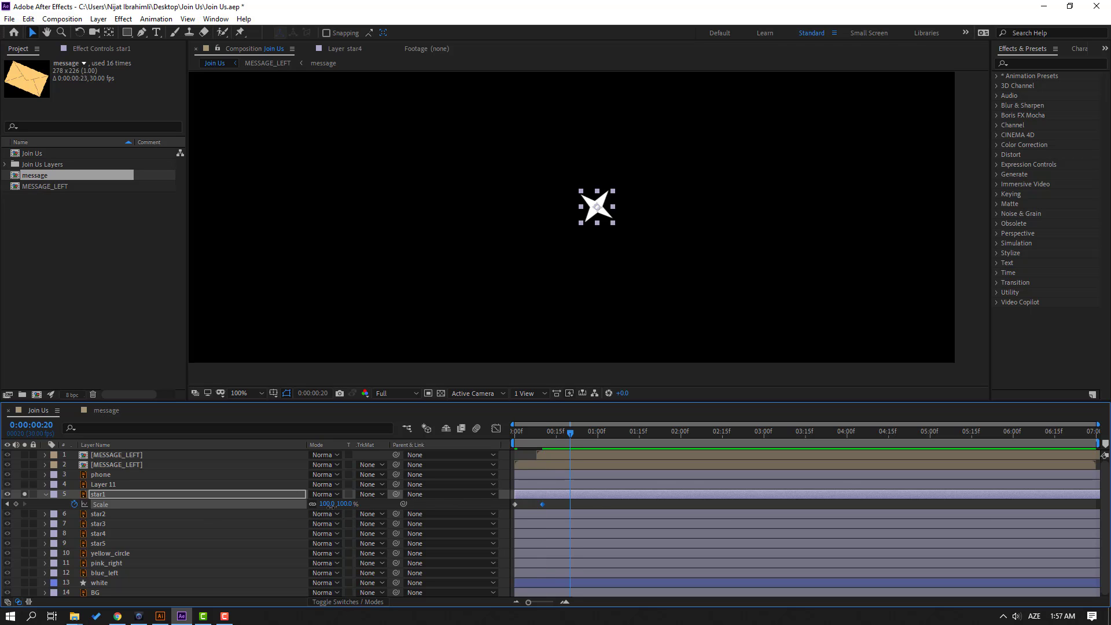
key("ctrl+z")
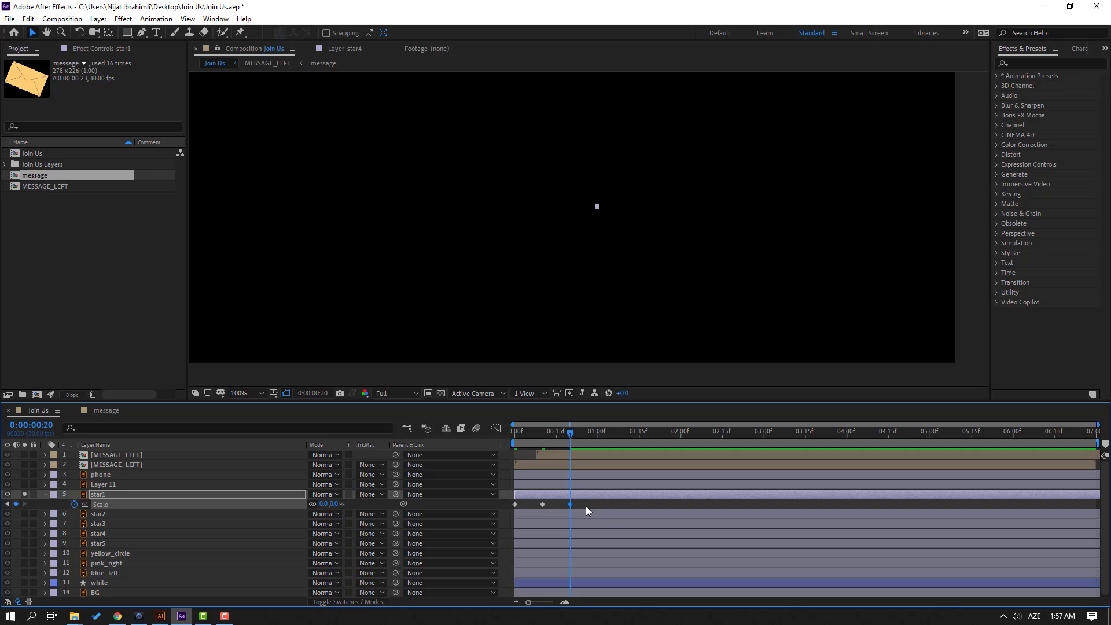
Step: Apply Easy Ease to star1's three Scale keyframes
right_click(516, 506)
mouse_move(567, 500)
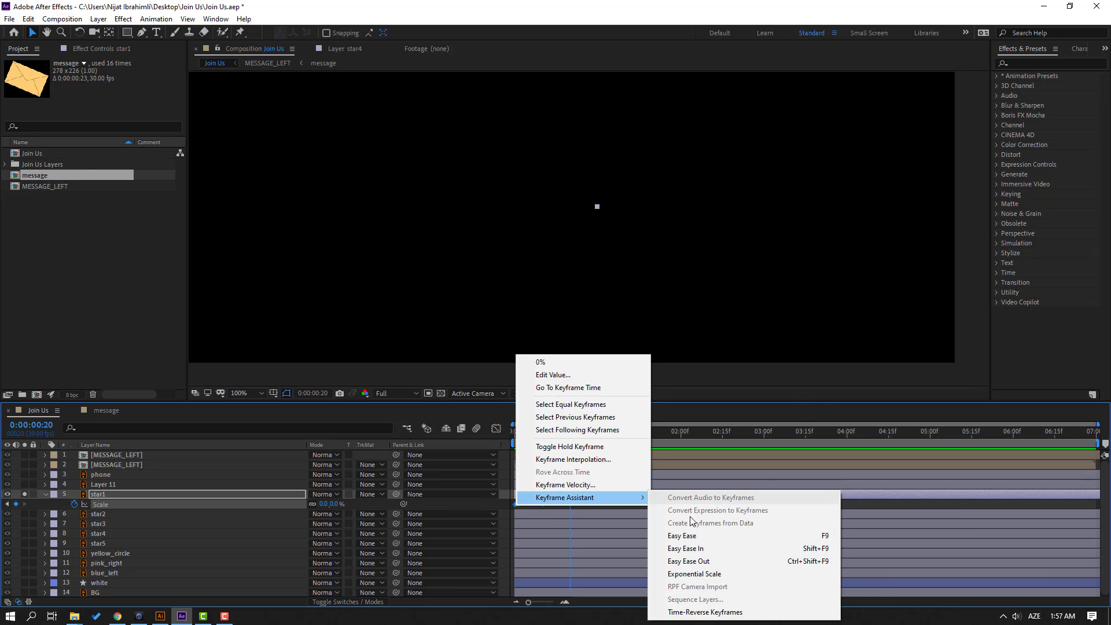
left_click(689, 537)
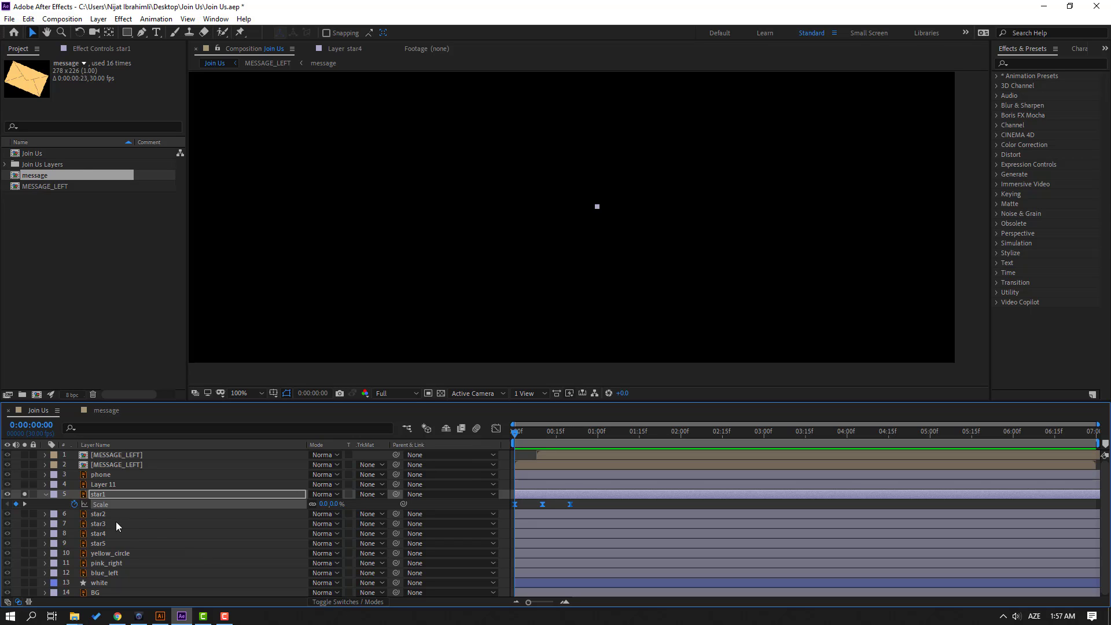
Step: Keyframe star1's Rotation at 0° on frame 0, a negative angle on frame 10 and 0° again on frame 20
key("shift+r")
left_click(75, 514)
left_click_drag(515, 433, 544, 435)
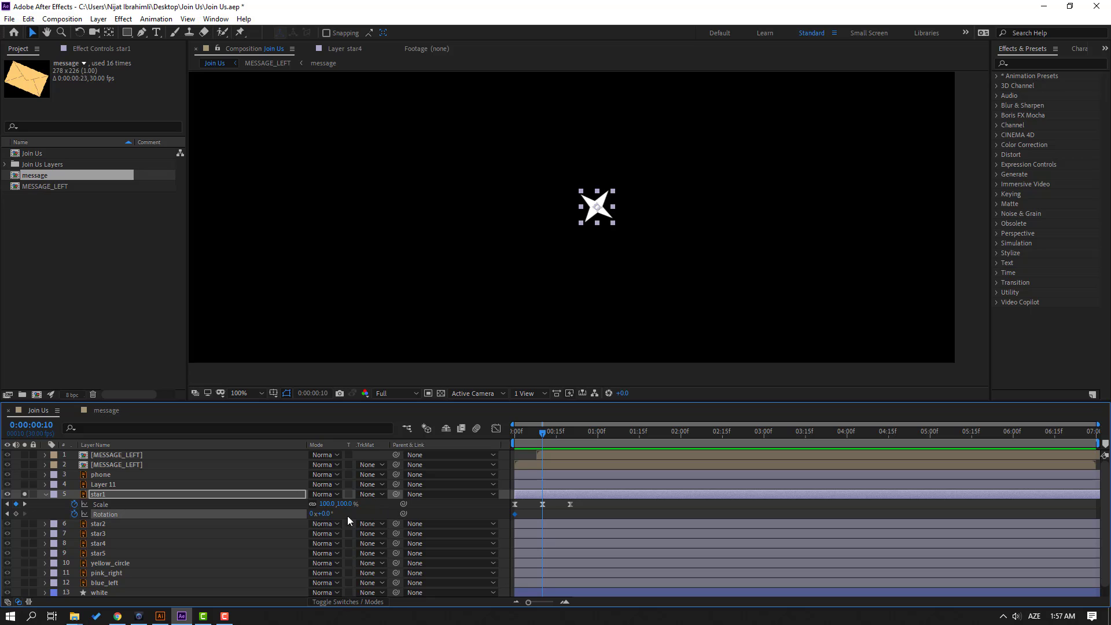
left_click_drag(326, 514, 281, 514)
left_click_drag(544, 434, 568, 436)
left_click(571, 435)
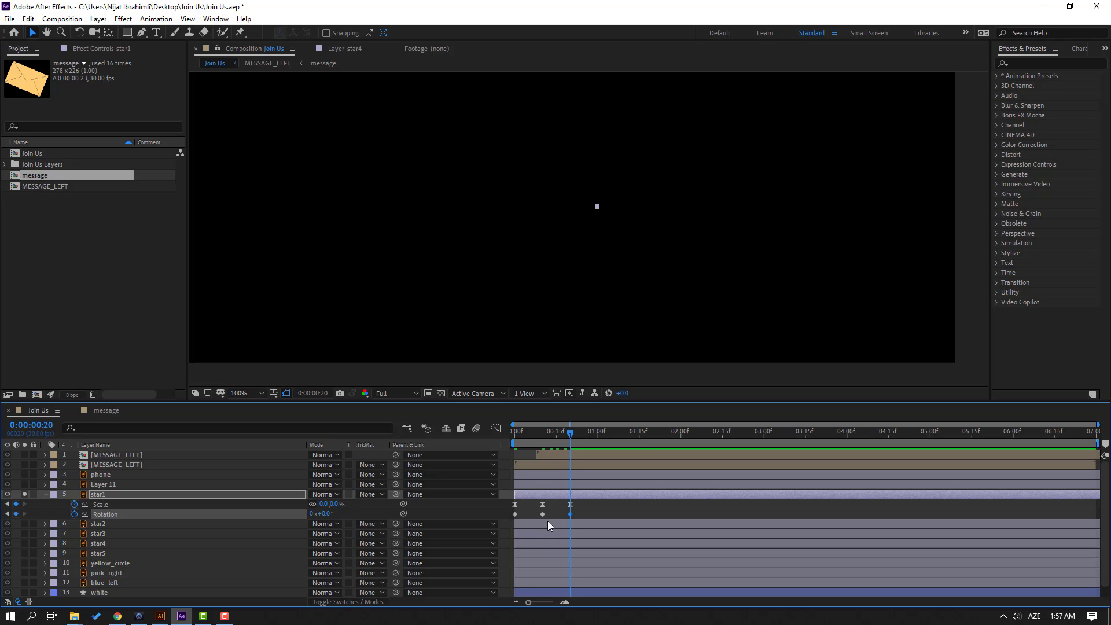
Step: Apply Easy Ease to star1's three Rotation keyframes
left_click_drag(566, 512, 489, 525)
right_click(513, 515)
mouse_move(539, 508)
left_click(680, 431)
left_click(571, 521)
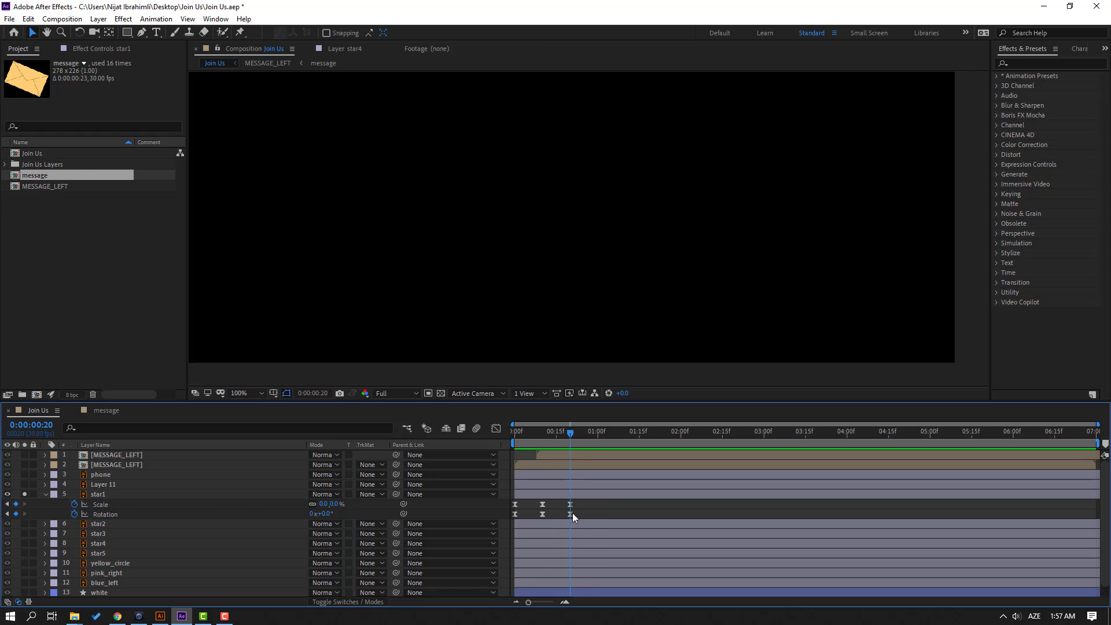
Step: Add the expression loopOutDuration(type = "cycle", duration = 0) to star1's Scale and preview the loop
left_click(75, 504, "alt")
left_click(354, 514)
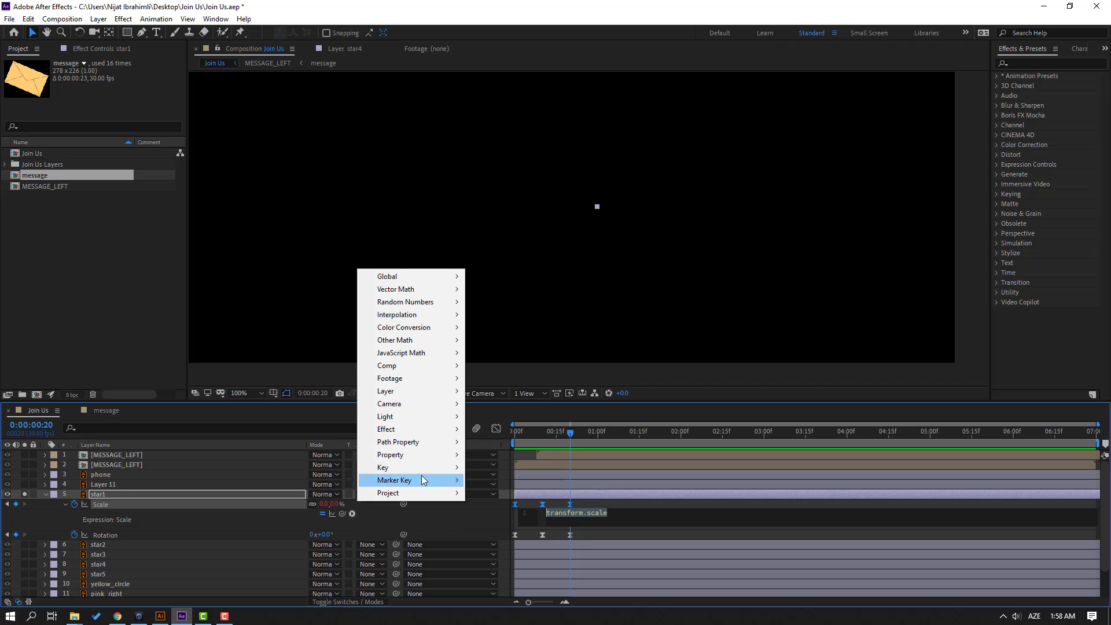
mouse_move(419, 455)
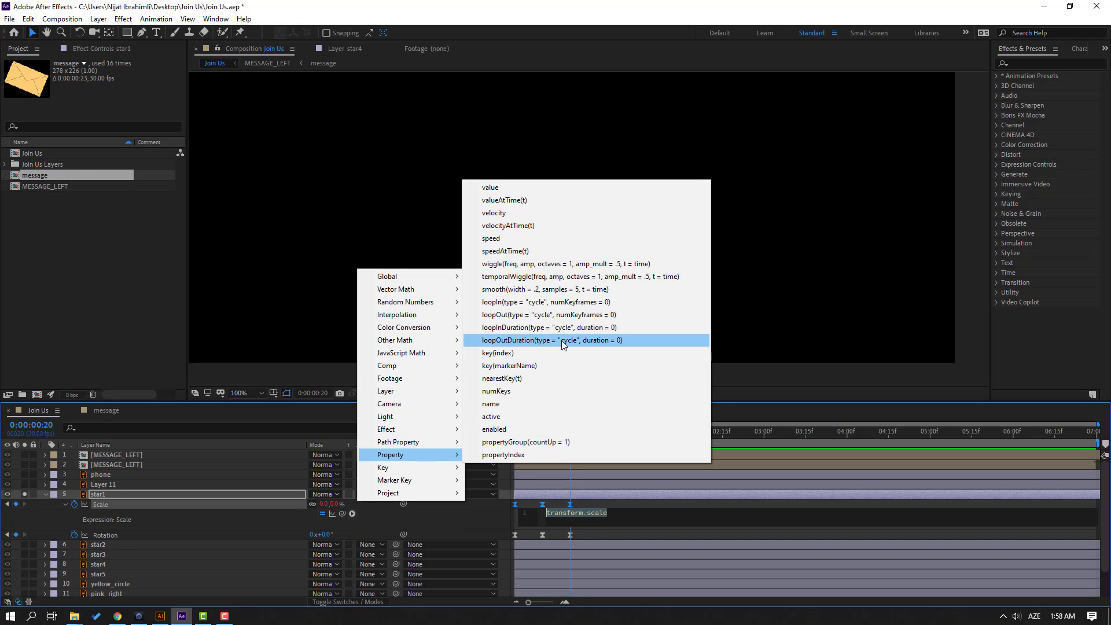
left_click(607, 340)
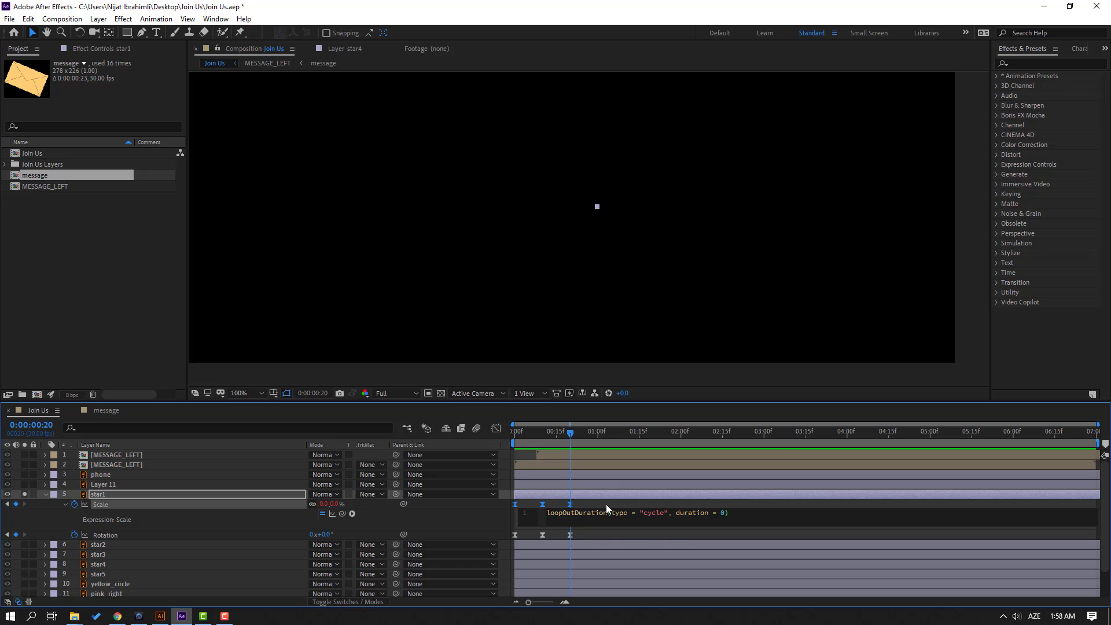
left_click(606, 504)
left_click_drag(589, 506, 542, 507)
left_click(603, 508)
key("space")
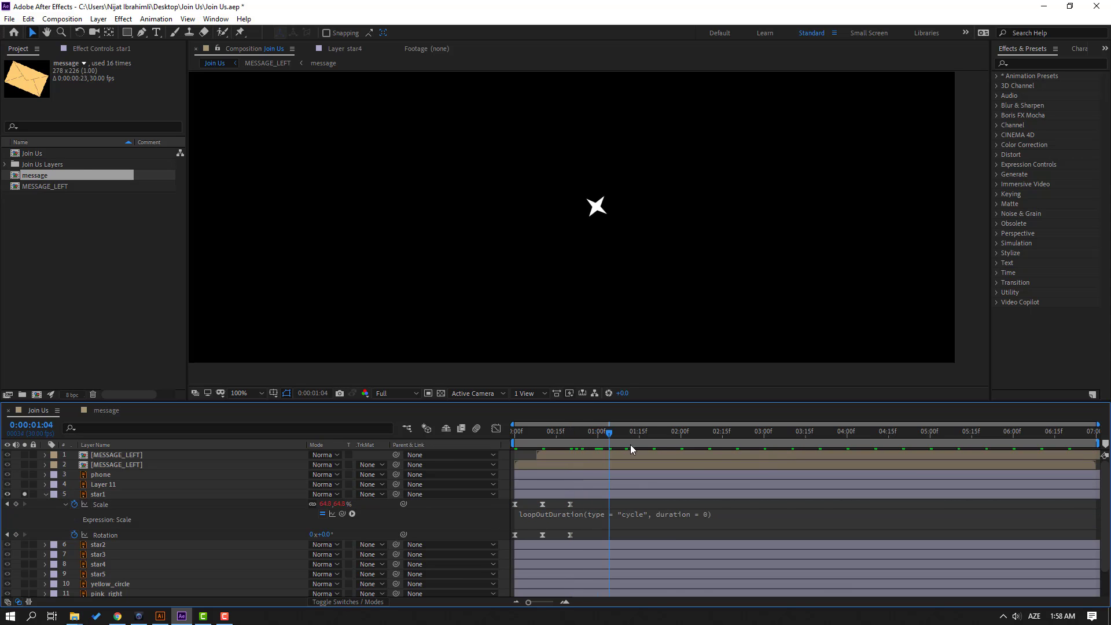
key("space")
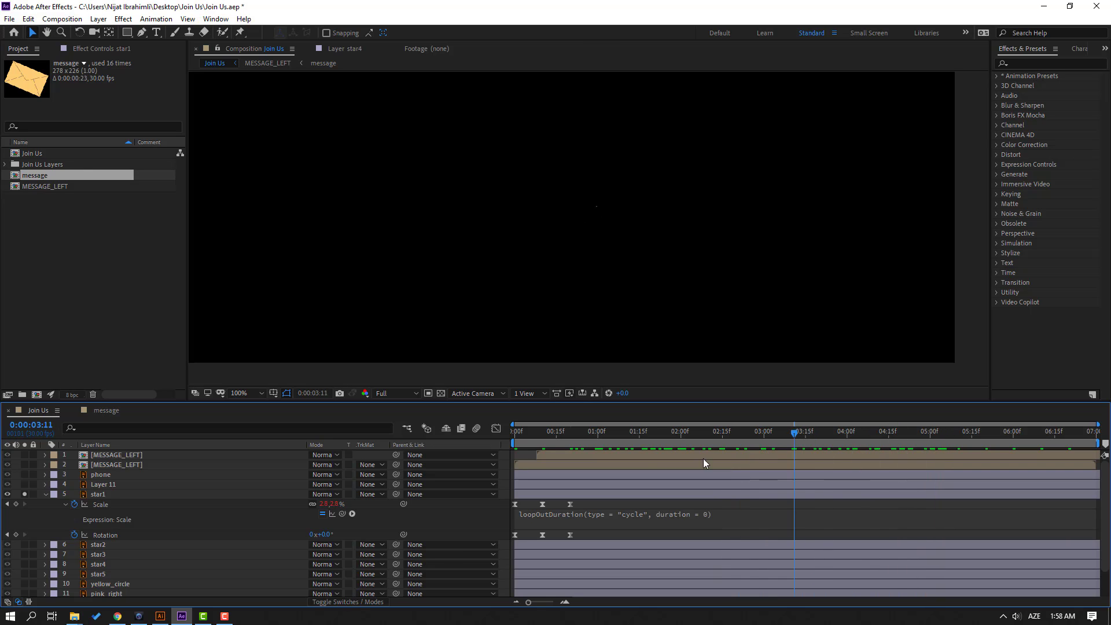
Step: Add the expression loopOutDuration(type = "cycle", duration = 0) to star1's Rotation and preview the result
left_click(74, 535, "alt")
left_click(351, 545)
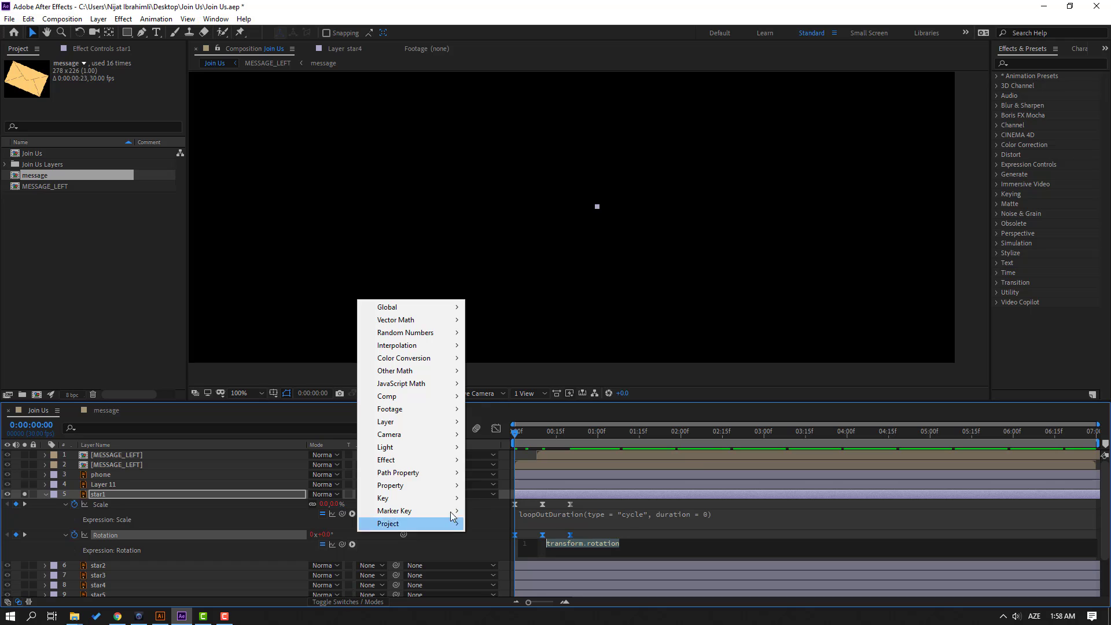
mouse_move(441, 486)
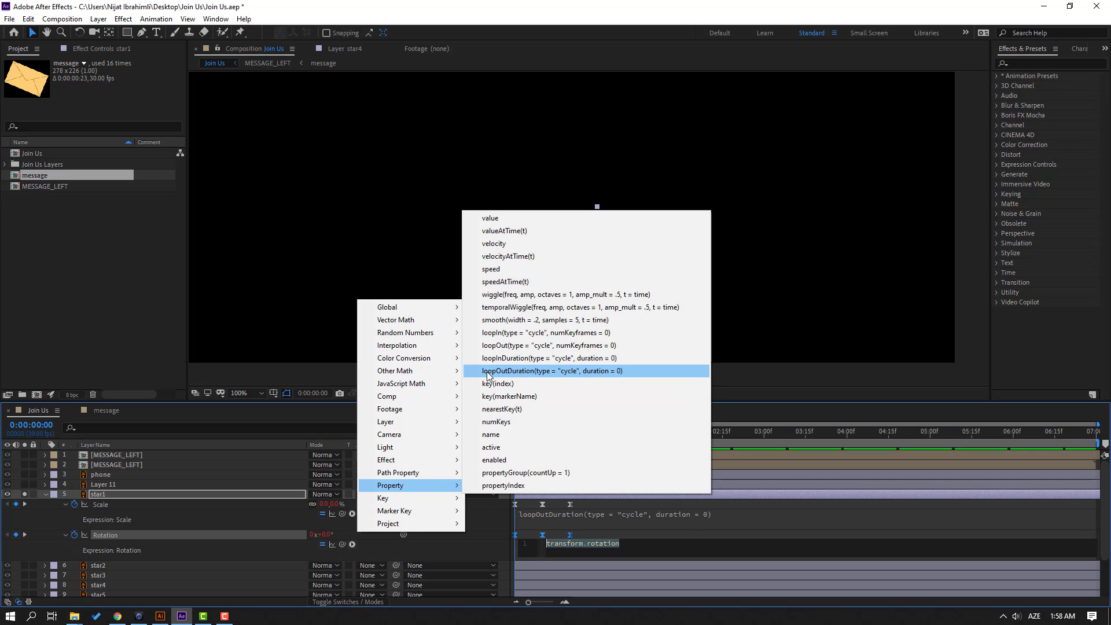
left_click(585, 370)
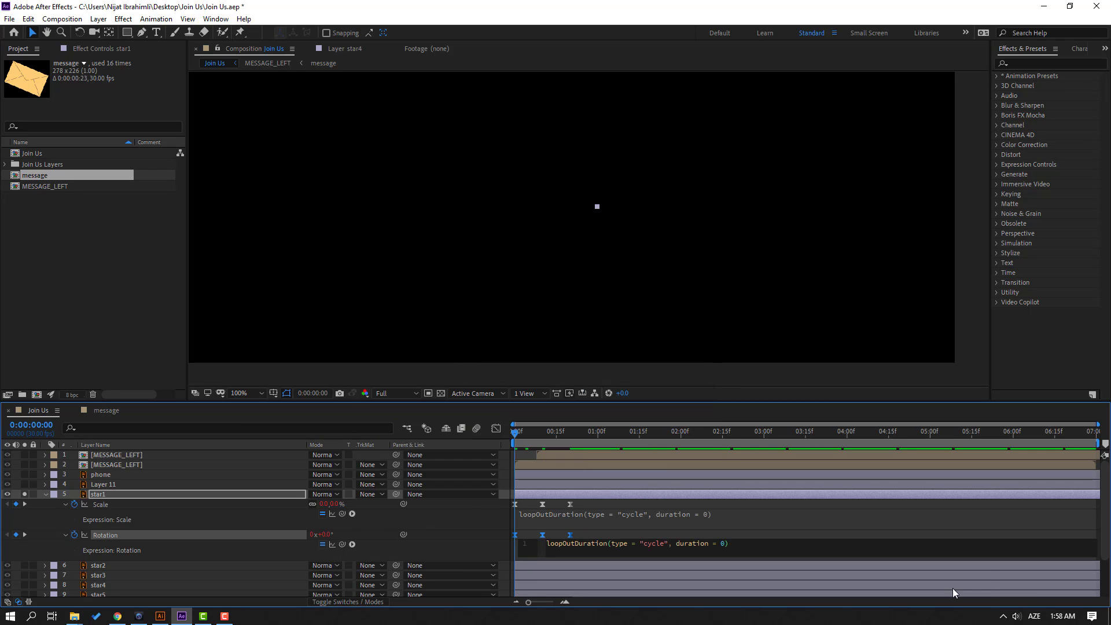
left_click(1021, 534)
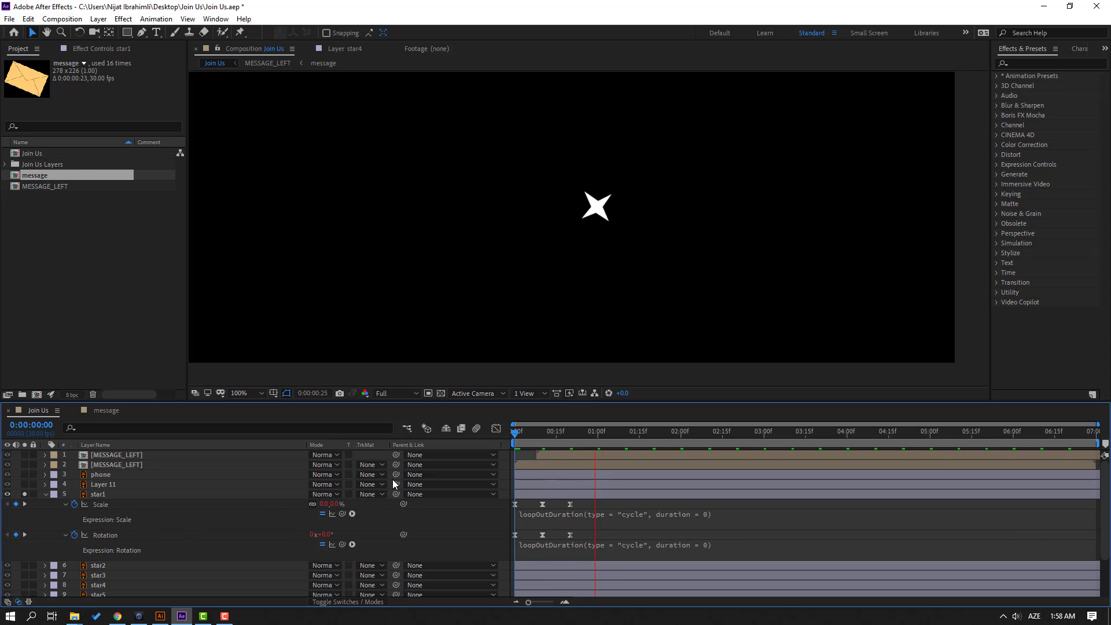
key("space")
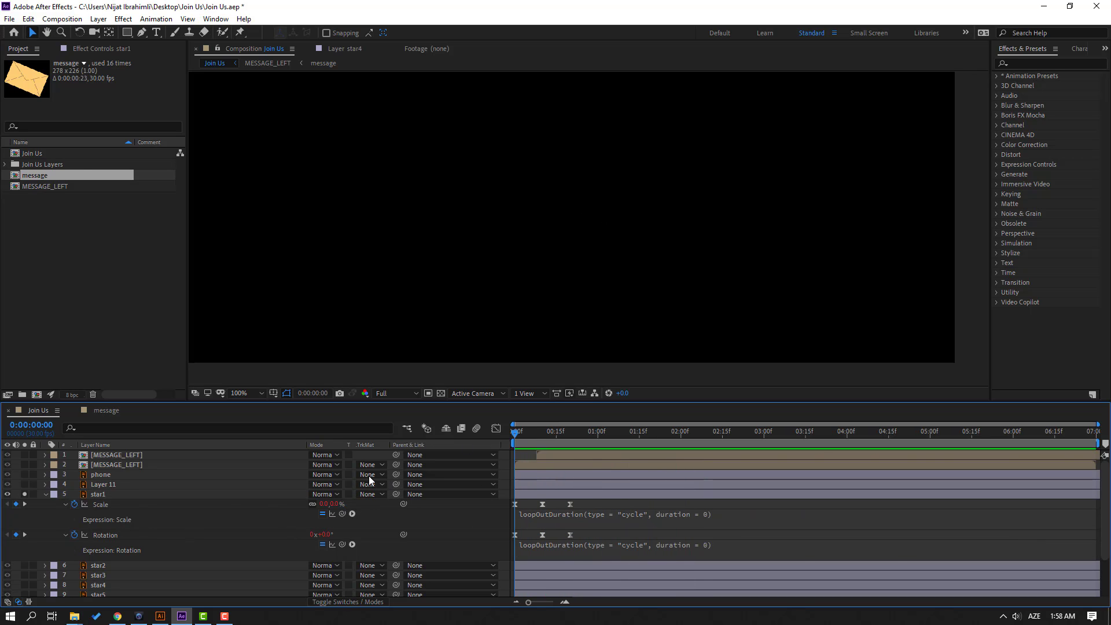
Step: Collapse and unsolo the star1 layer, and preview the whole composition
left_click(44, 494)
left_click(25, 495)
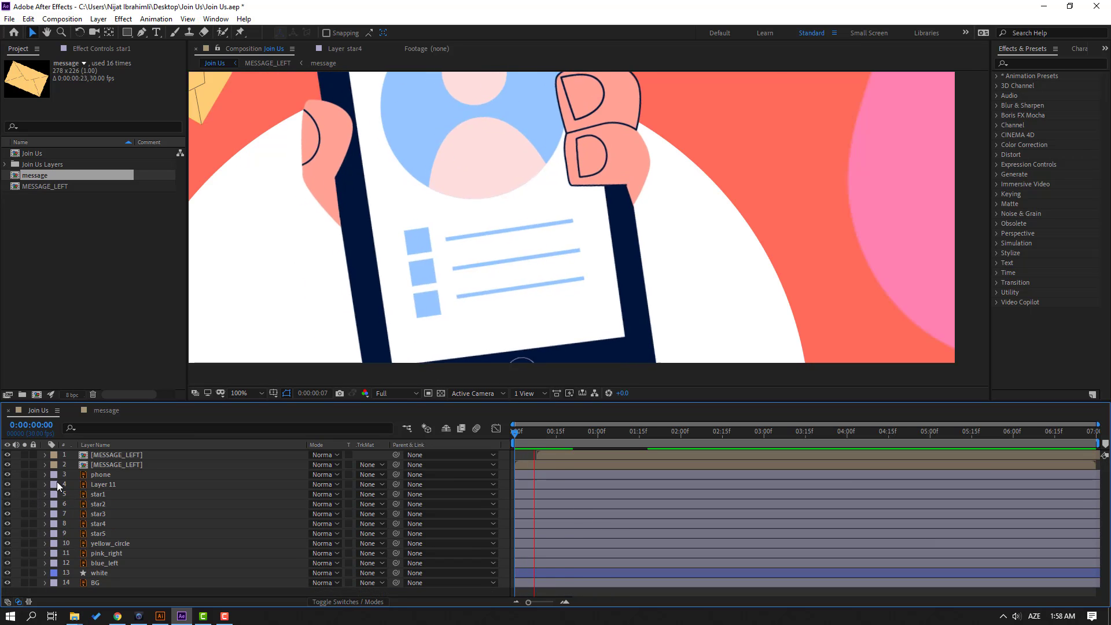
scroll(614, 279, "down", 2)
key("space")
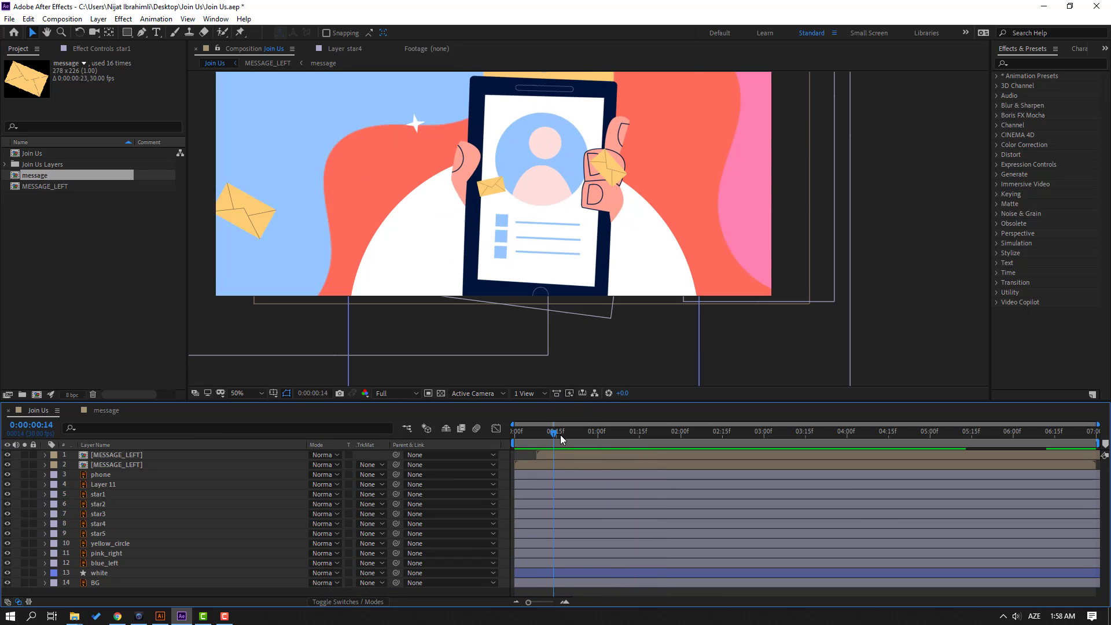
key("space")
Step: Delete the unanimated layers star2, star3, star4 and star5
left_click(102, 504)
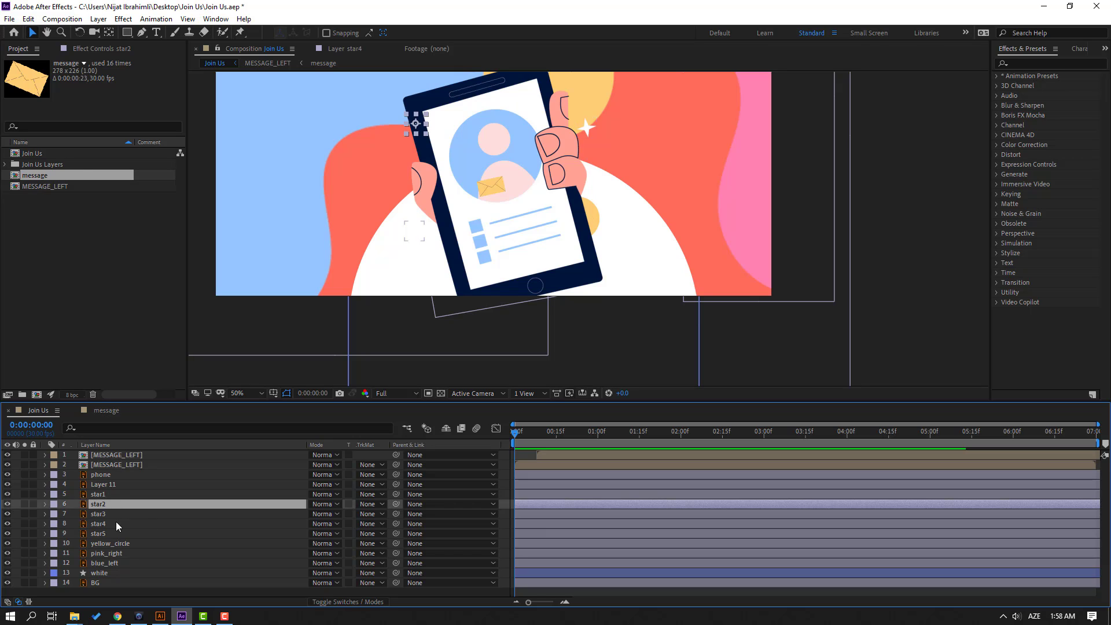
left_click(109, 516, "shift")
left_click(110, 526, "shift")
left_click(106, 533, "shift")
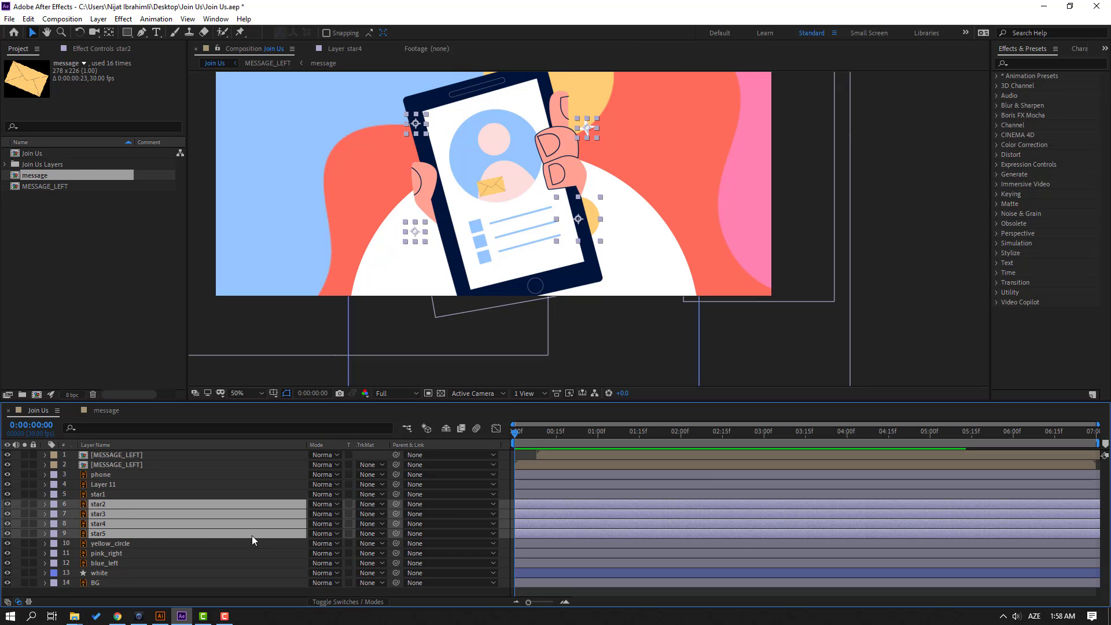
key("Delete")
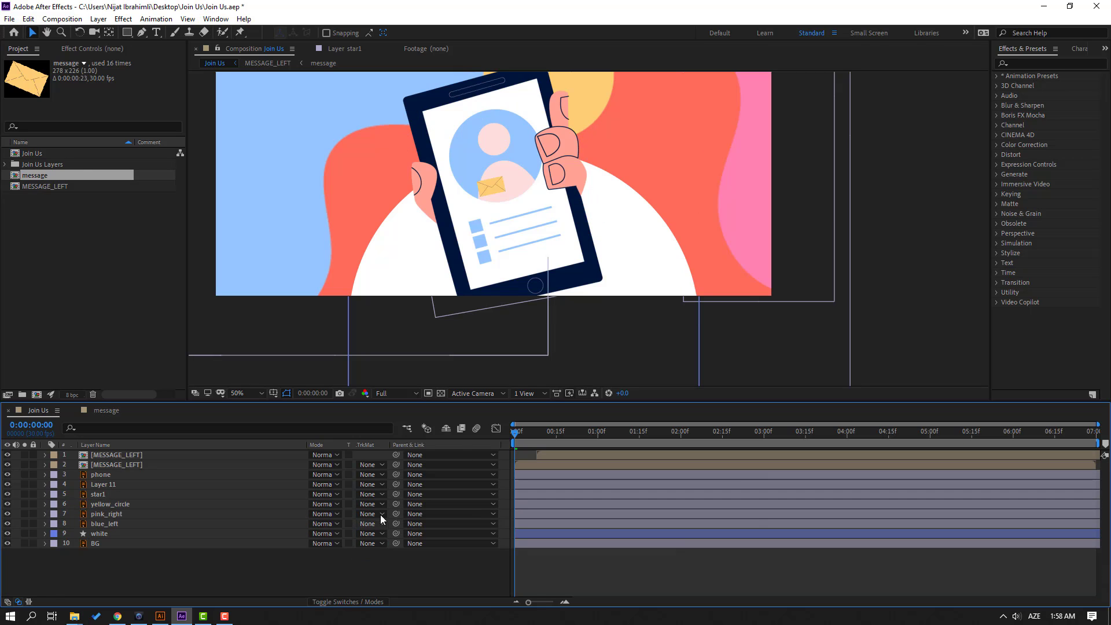
Step: Duplicate the animated star1 around frame 13 into star2 through star5, spreading the copies over the left side of the illustration
left_click(97, 496)
left_click_drag(631, 231, 615, 250)
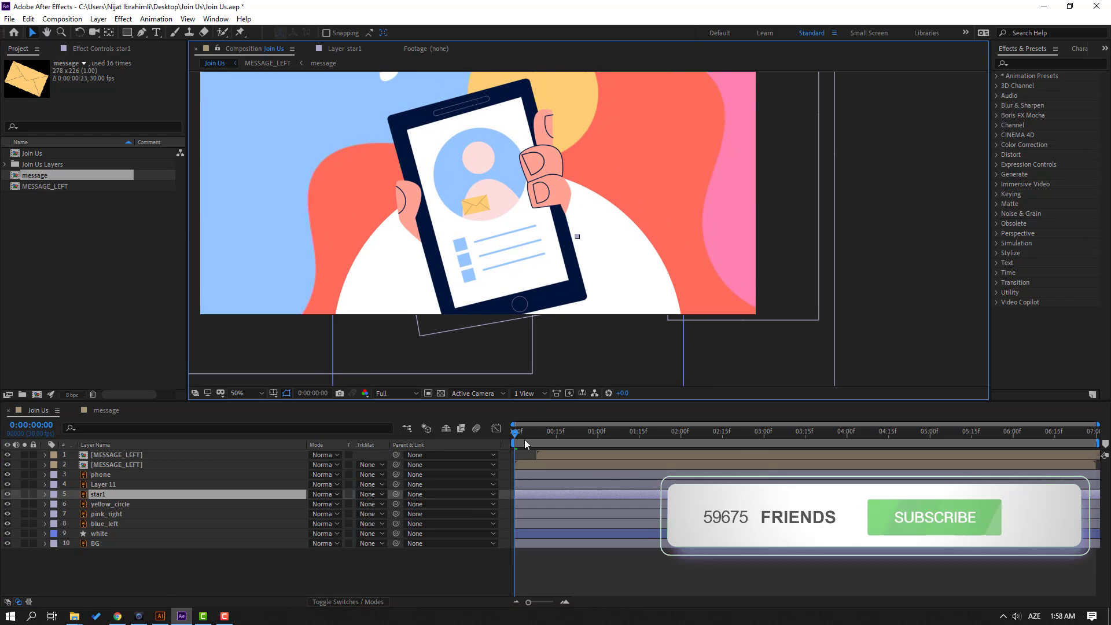
key("ctrl+d")
left_click_drag(515, 440, 550, 443)
left_click_drag(578, 237, 300, 207)
key("ctrl+d")
key("ctrl+d")
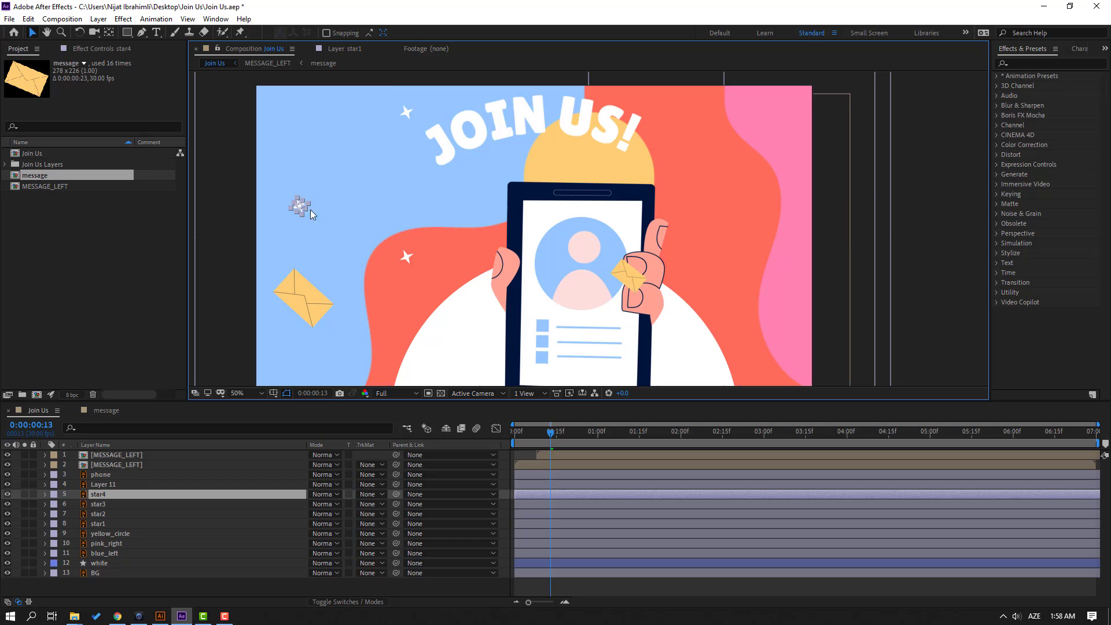
key("ctrl+d")
Step: Create star6, star7 and star8 as further duplicates spread over the right side of the illustration, and preview
left_click_drag(301, 254, 743, 179)
key("ctrl+d")
key("ctrl+d")
left_click_drag(751, 347, 755, 363)
key("ctrl+d")
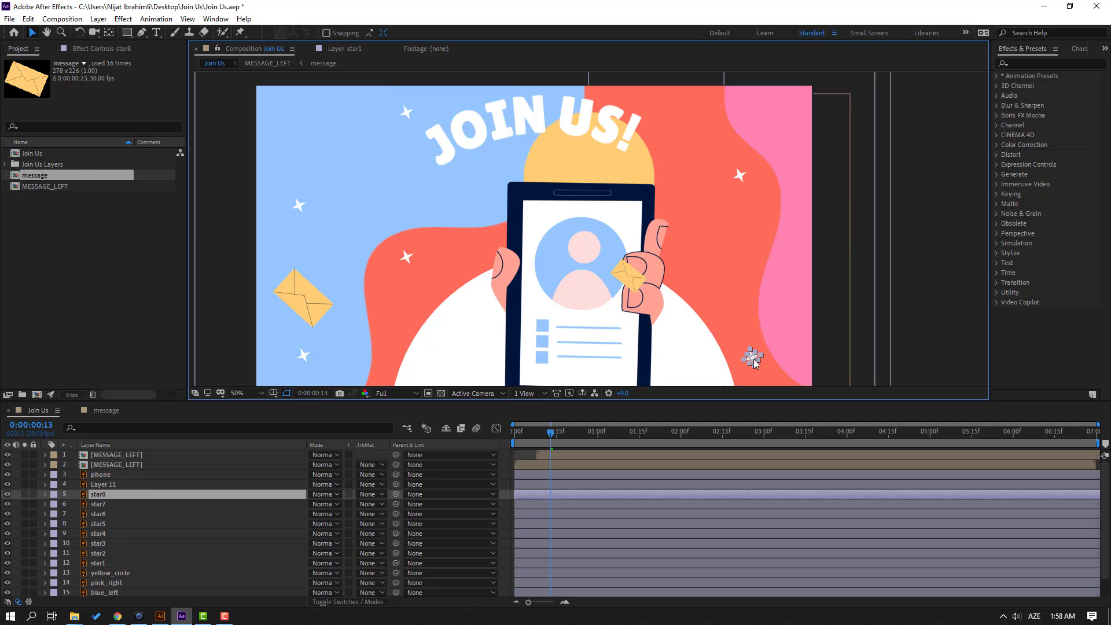
left_click(760, 168)
key("space")
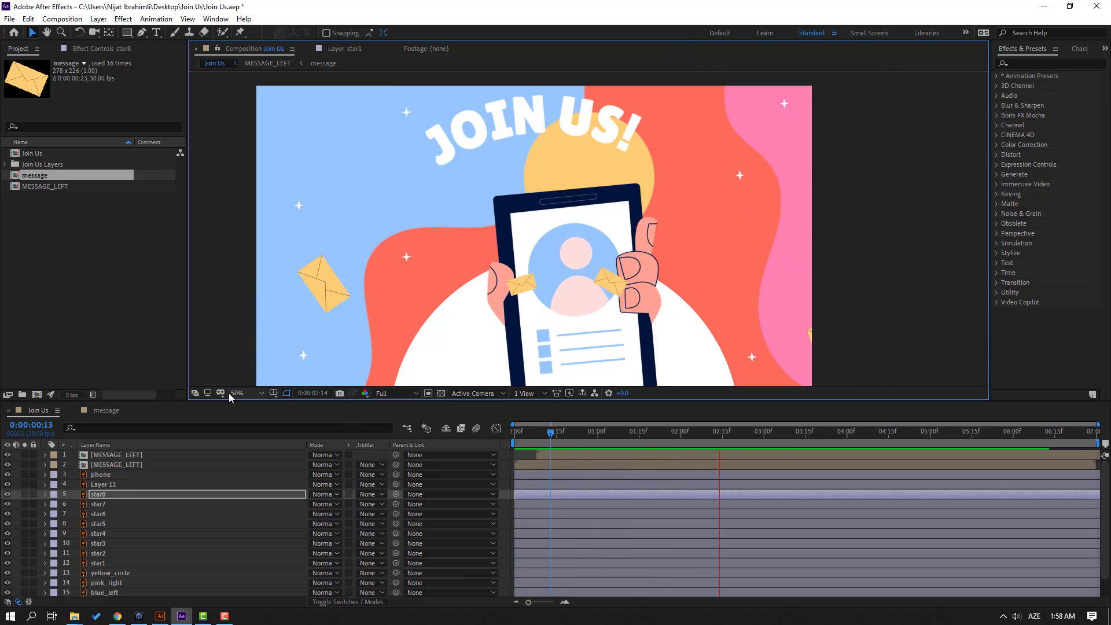
Step: Delay the star8, star6 and star3 layers together so they start at about frame 4
left_click(536, 431)
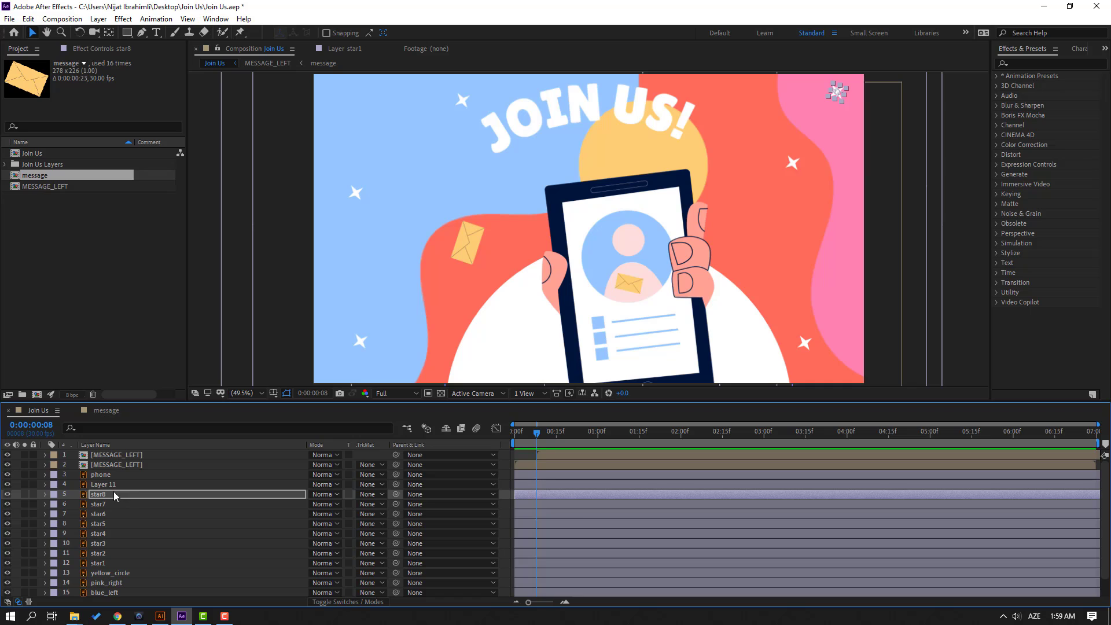
left_click(103, 514, "ctrl")
left_click(103, 544, "ctrl")
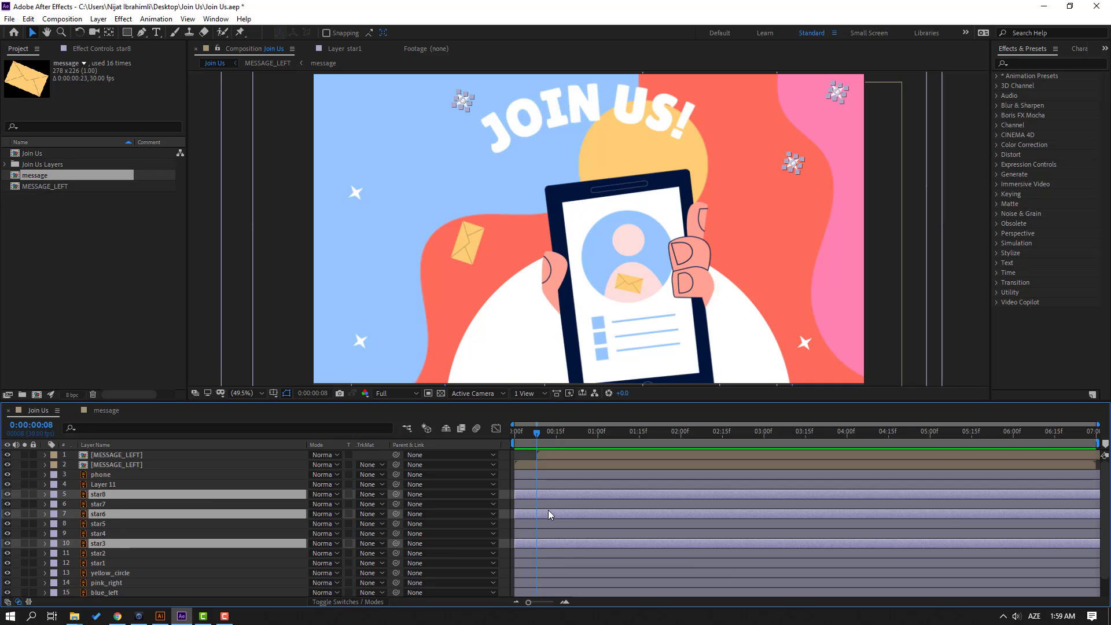
left_click_drag(552, 495, 561, 495)
Step: Delay star4 to start at about frame 8 and star2 at about frame 13, preview the twinkling, and save the project
left_click(527, 534)
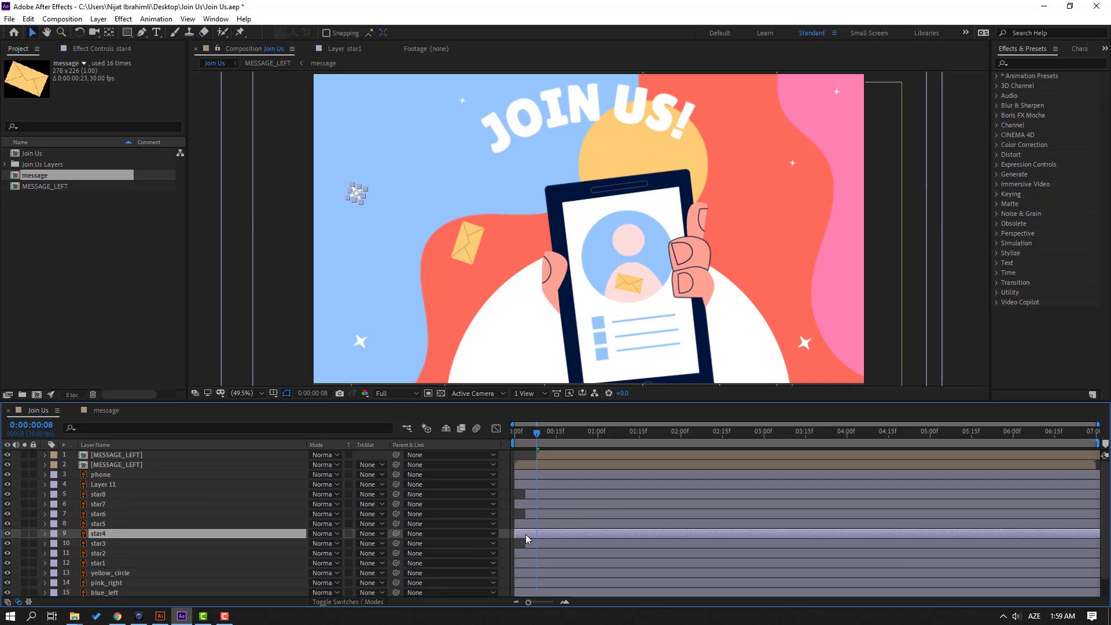
left_click_drag(548, 535, 565, 551)
left_click(530, 554)
left_click(543, 555, "ctrl")
key("space")
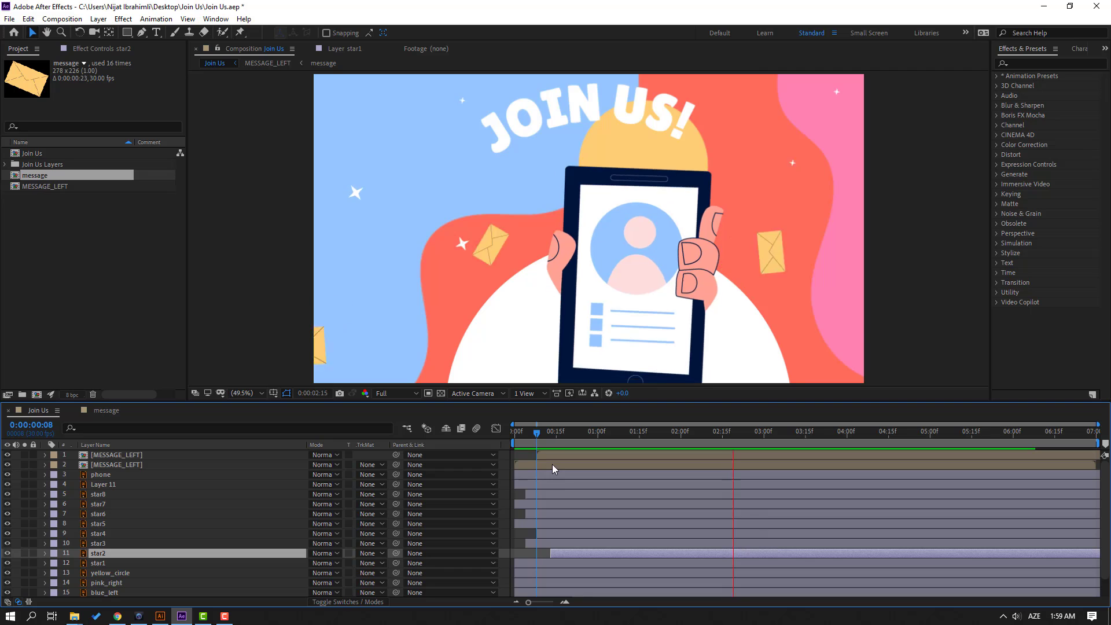
left_click_drag(550, 432, 249, 391)
key("ctrl+s")
Step: Set a Position keyframe on yellow_circle at frame 0 and move it horizontally to X 1377.2 at frame 10
scroll(87, 560, "down", 1)
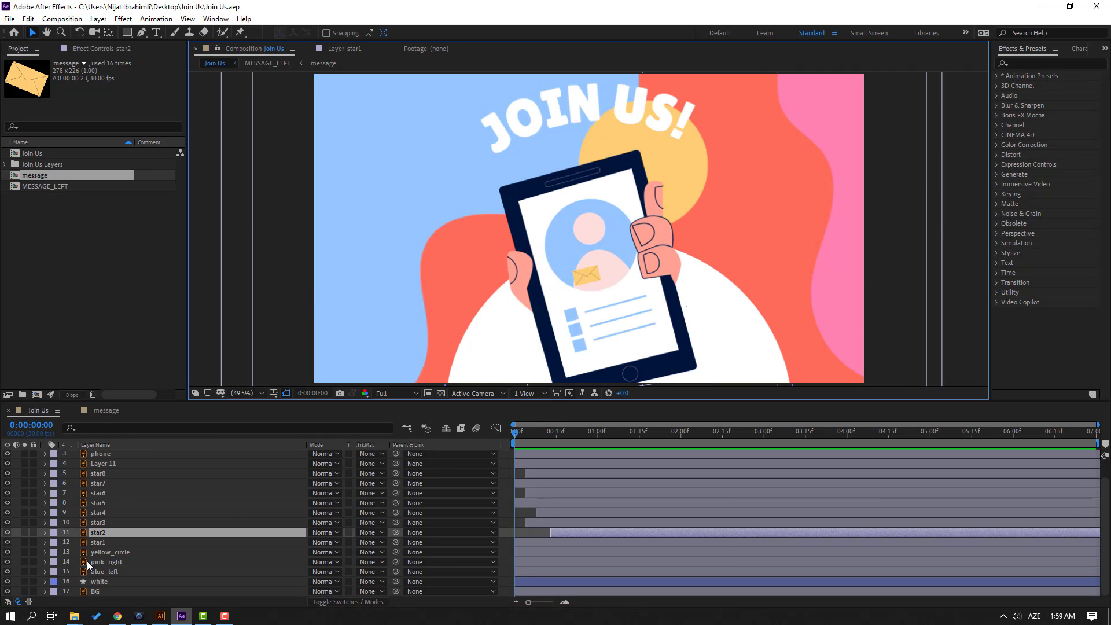
left_click(113, 551)
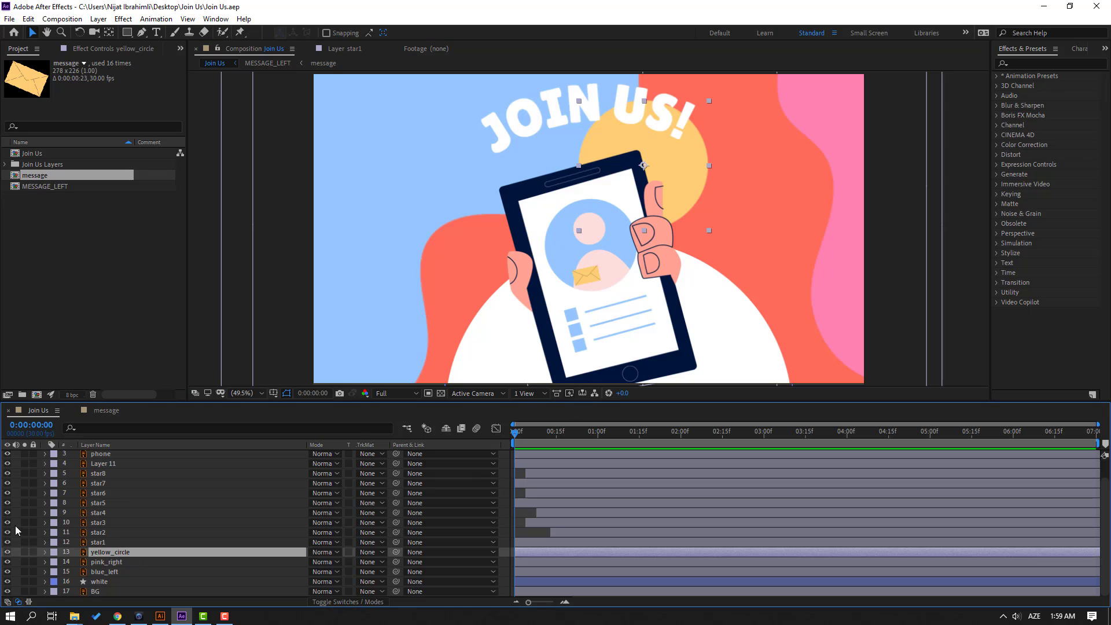
left_click(6, 552)
left_click(7, 552)
key("p")
left_click(75, 562)
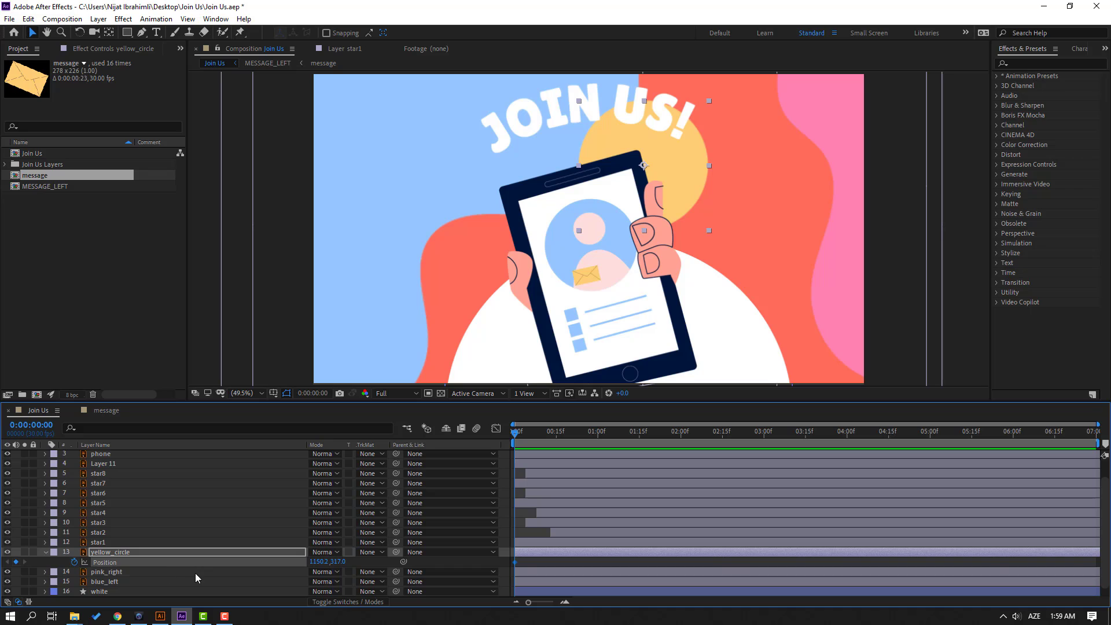
key("shift+Page_Down")
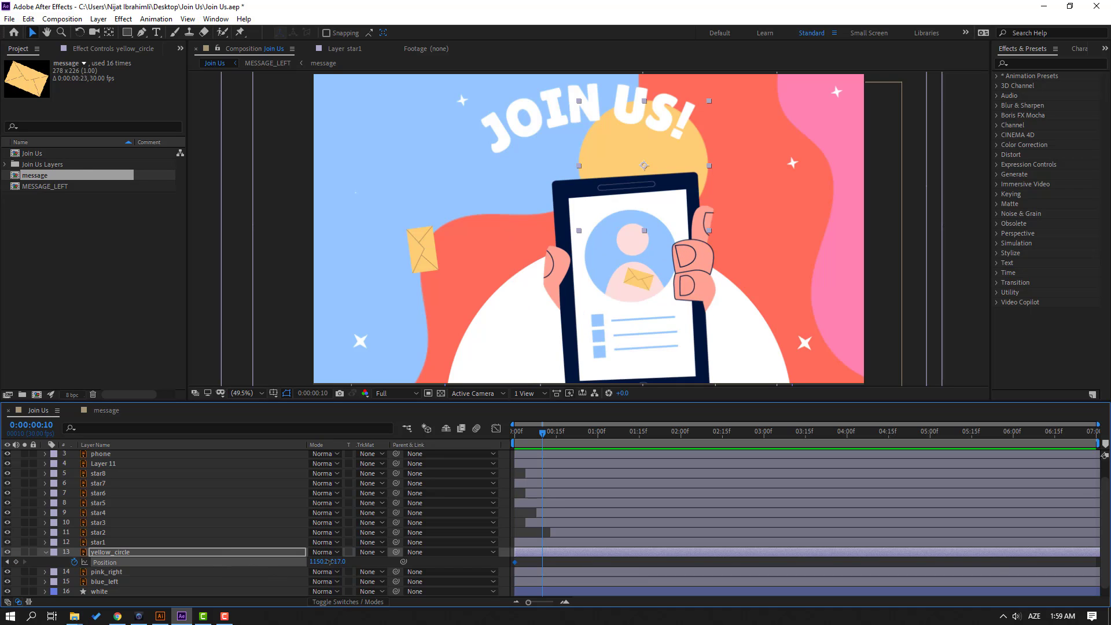
left_click_drag(329, 562, 523, 586)
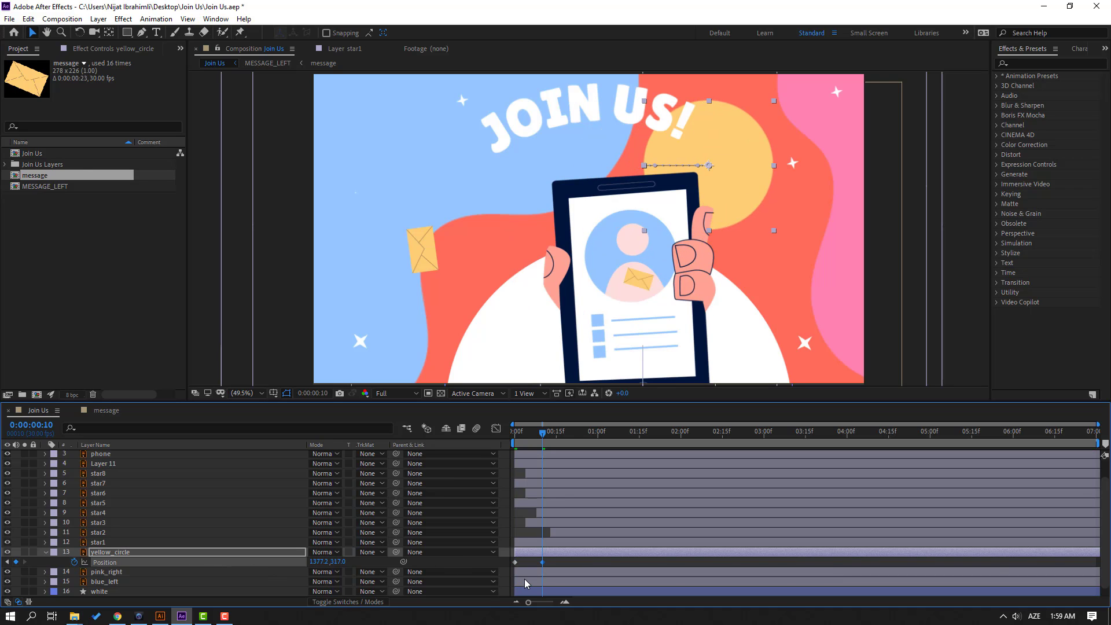
Step: Try moving yellow_circle right and down to about 1538.7, 470.4 at frame 20
key("shift+Page_Down")
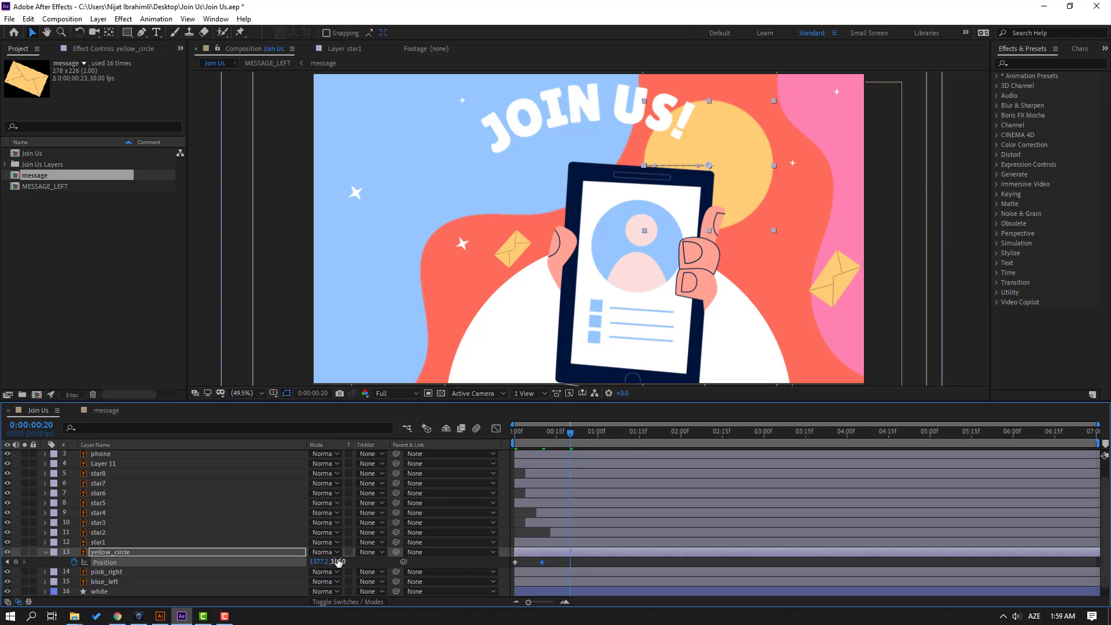
left_click_drag(752, 202, 795, 244)
key("Right")
key("Right")
key("Right")
key("Down")
key("Down")
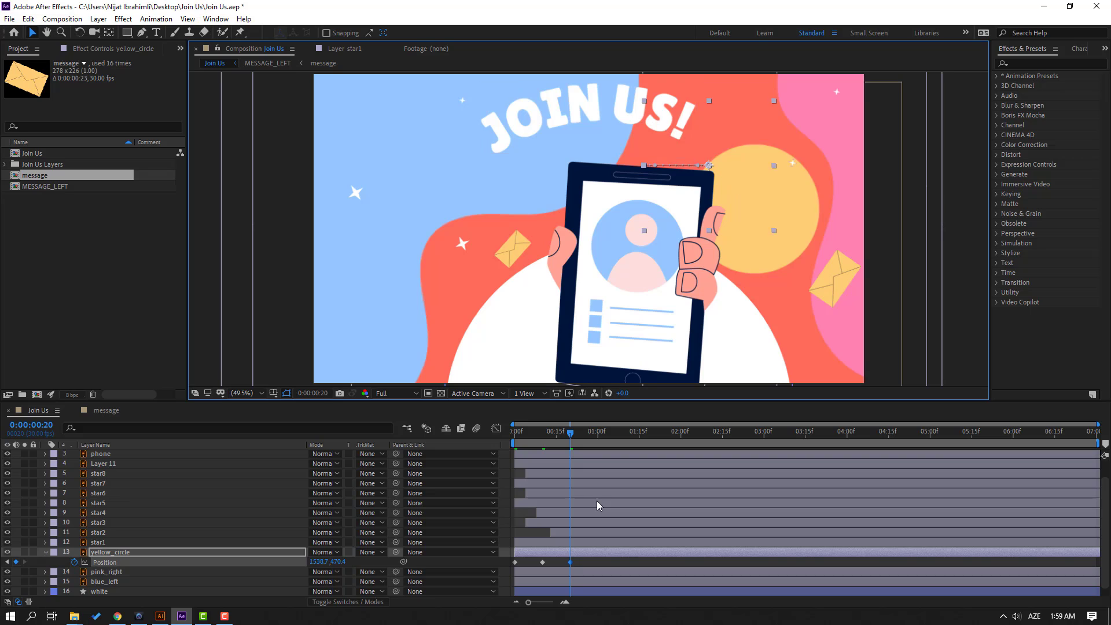
Step: Hold yellow_circle's position with a keyframe at frame 18, and move the circle to about 1552, 488 at frame 28
left_click_drag(530, 433, 565, 434)
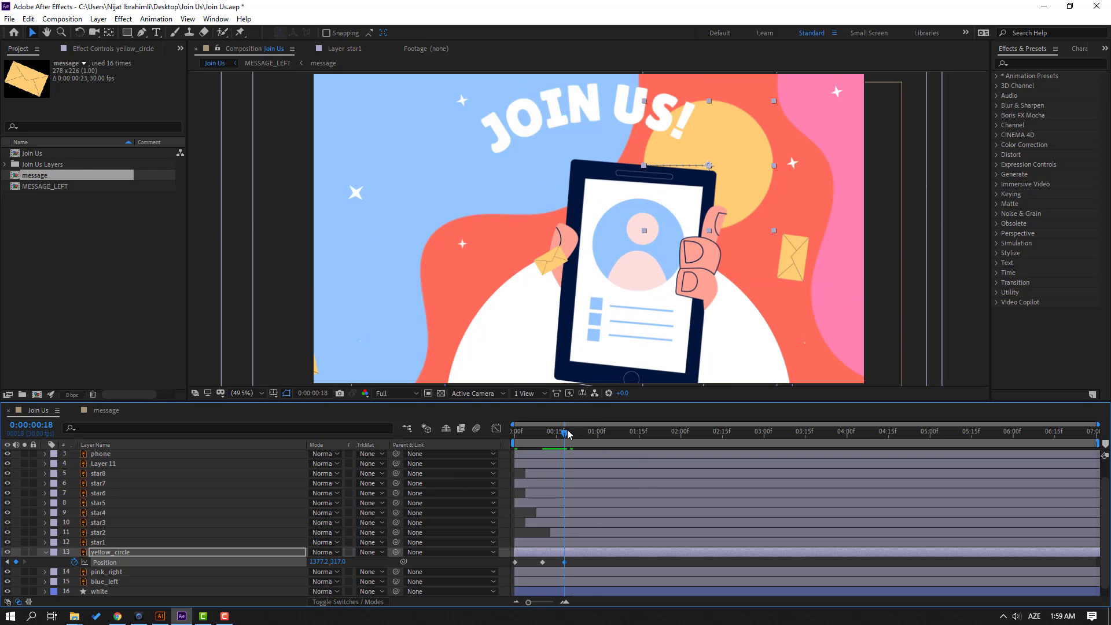
key("shift+Page_Down")
left_click_drag(729, 197, 782, 247)
Step: Apply Easy Ease to all of yellow_circle's Position keyframes and preview the motion
left_click_drag(572, 562, 540, 565)
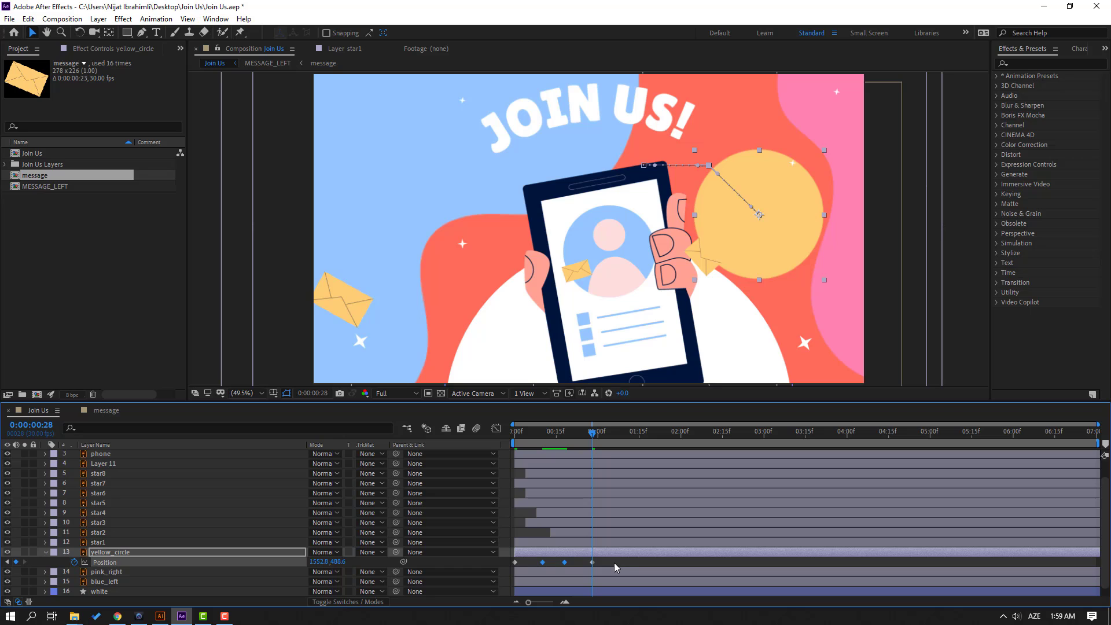
left_click_drag(606, 560, 516, 565)
right_click(517, 565)
mouse_move(573, 588)
left_click(743, 487)
key("space")
key("space")
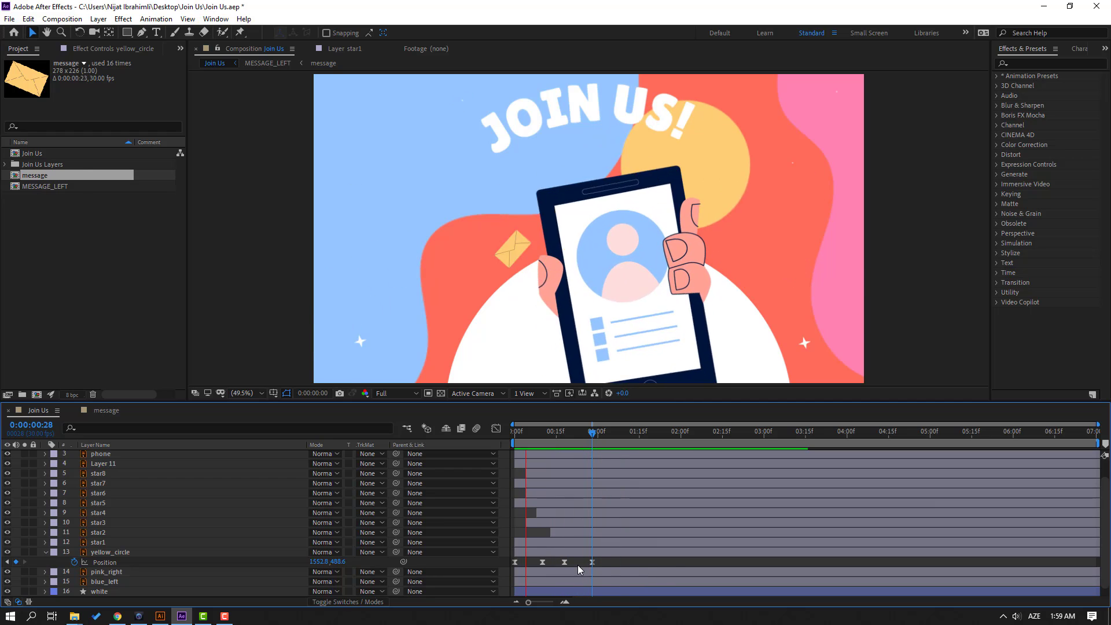
Step: Reshape yellow_circle's Position speed graph so both moves start fast and slow down gradually toward their ends
left_click(550, 563)
left_click(496, 429)
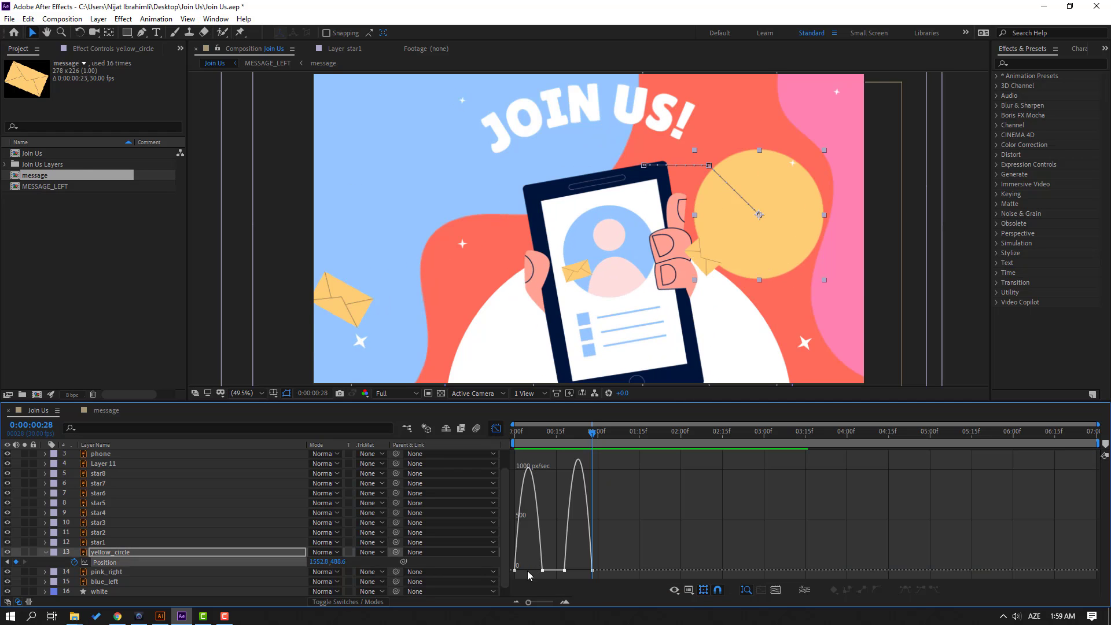
left_click_drag(542, 580, 515, 571)
left_click_drag(612, 565, 578, 578)
key("ctrl+a")
left_click(586, 571)
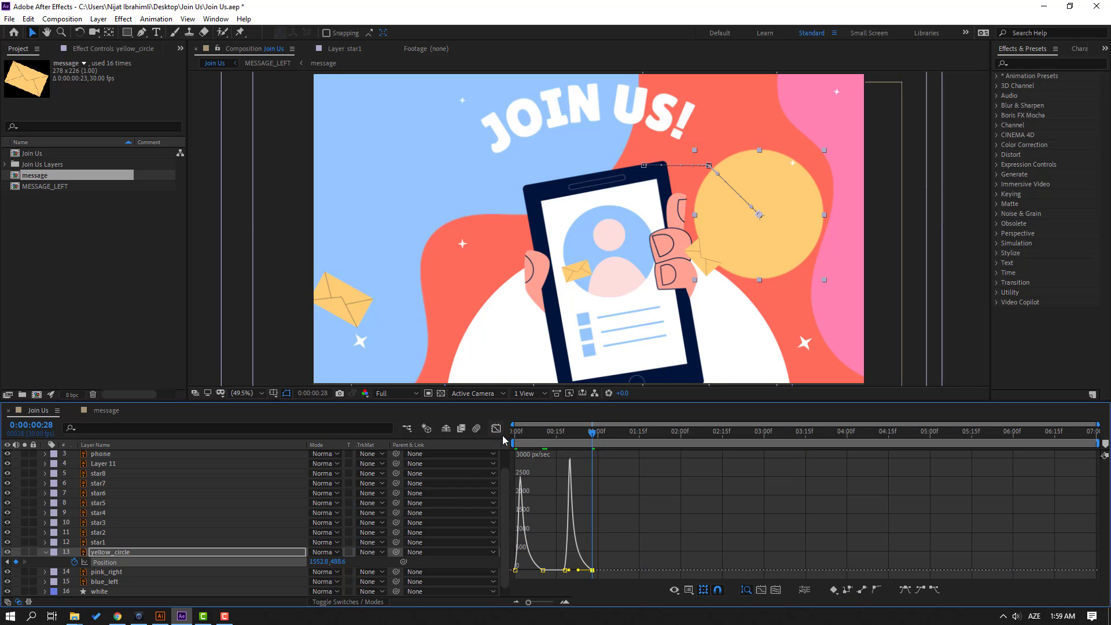
left_click(496, 428)
Step: Stretch yellow_circle's Position keyframes proportionally so the last one falls at about 2:05, and preview the slower motion
left_click_drag(525, 565, 511, 566)
left_click_drag(596, 562, 699, 563)
key("space")
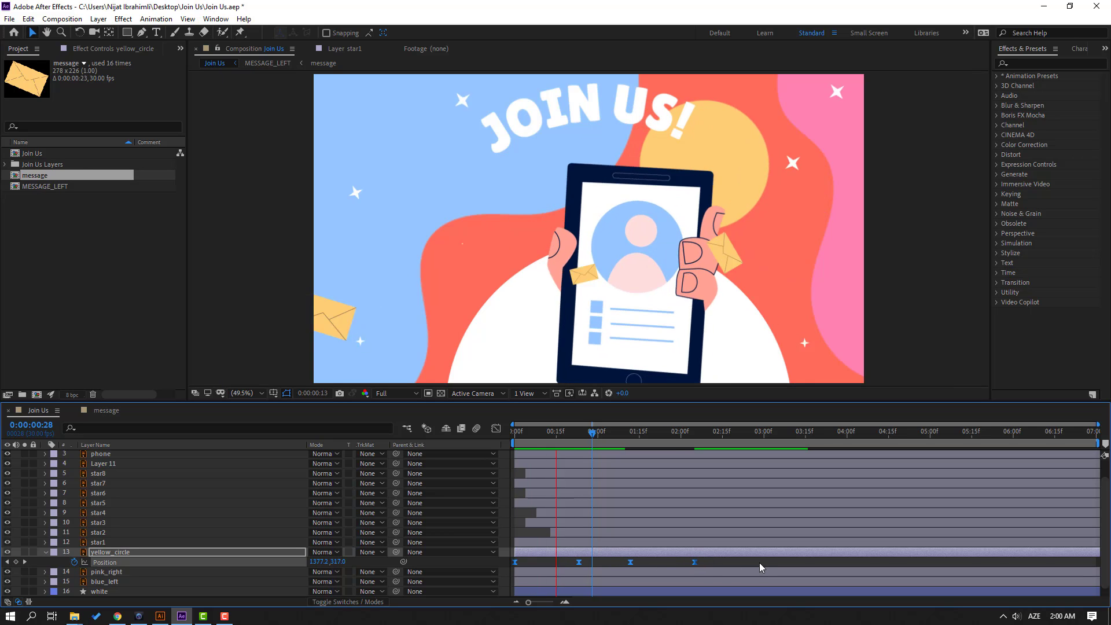
key("space")
Step: Hold yellow_circle's position at 2:21, paste its starting position at 3:01, shift that keyframe to about 3:20, and preview the return
left_click_drag(630, 442, 739, 434)
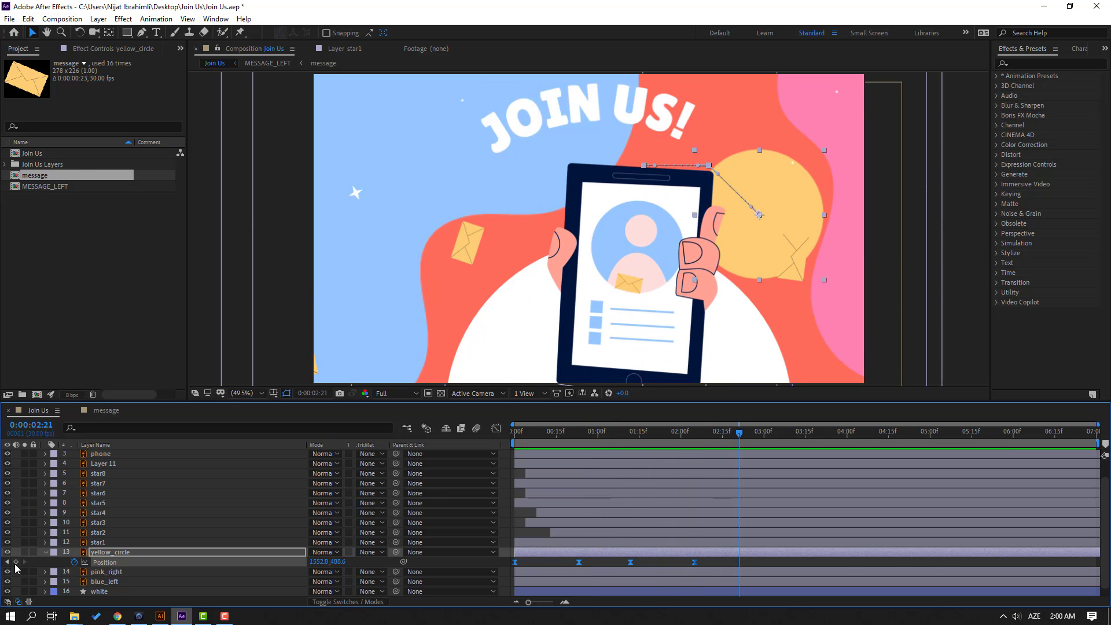
key("space")
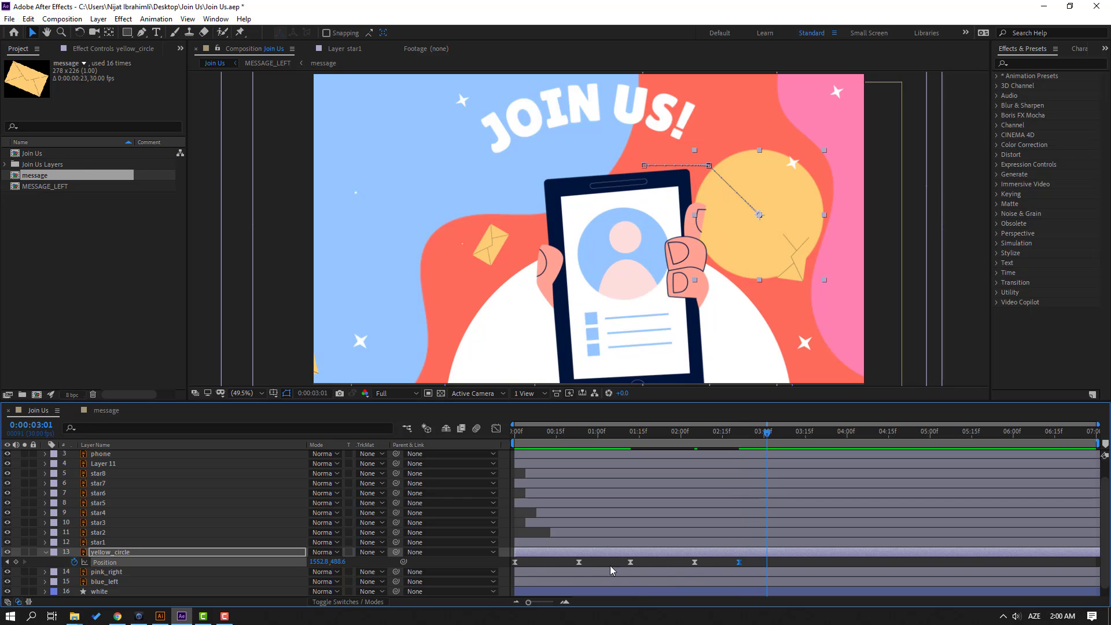
key("ctrl+v")
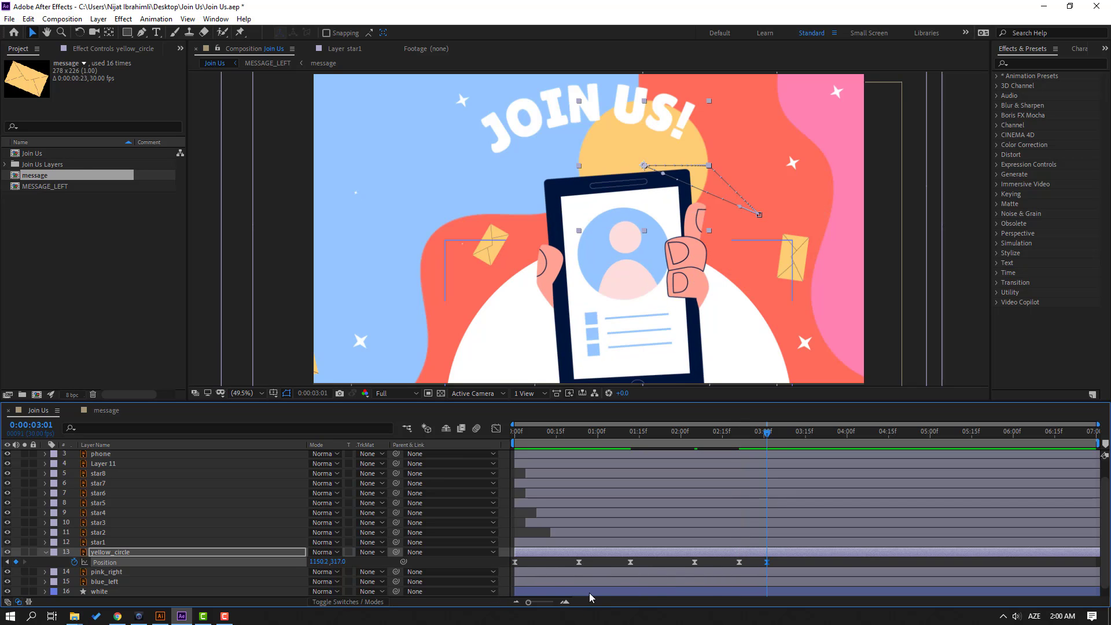
mouse_move(768, 565)
left_mouse_down()
mouse_move(819, 565)
mouse_move(713, 595)
mouse_move(774, 574)
left_mouse_up()
left_click(496, 428)
key("space")
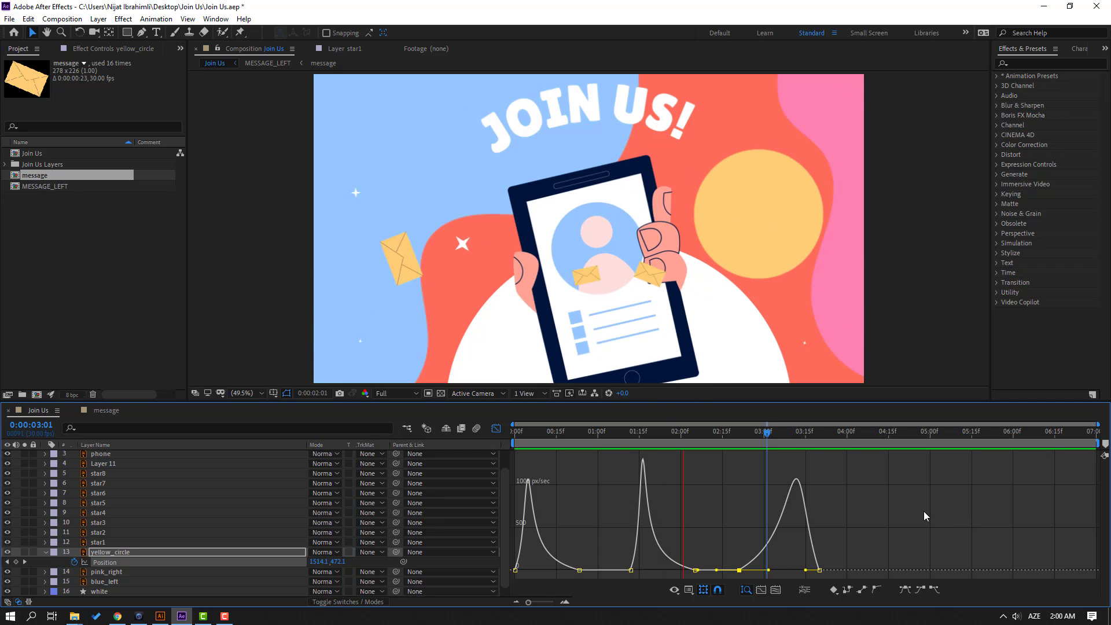
Step: Stretch yellow_circle's Position keyframes proportionally so the last one falls at 4:12, then check the speed graph and preview
left_click(496, 429)
left_click(496, 429)
left_click_drag(827, 564, 630, 564)
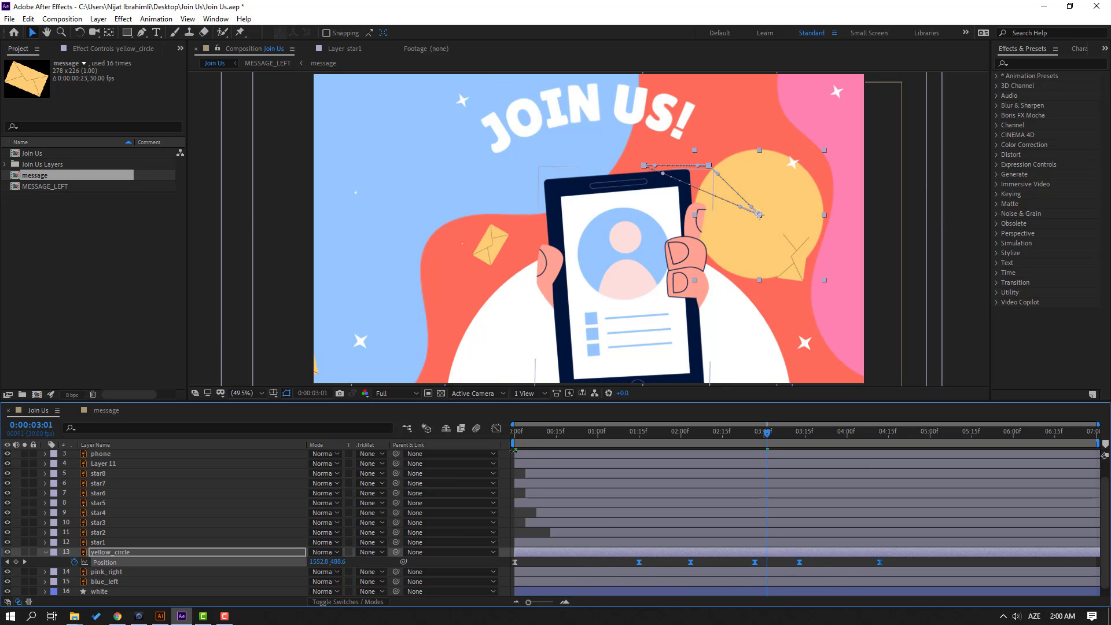
left_click(496, 429)
left_click_drag(547, 562, 607, 576)
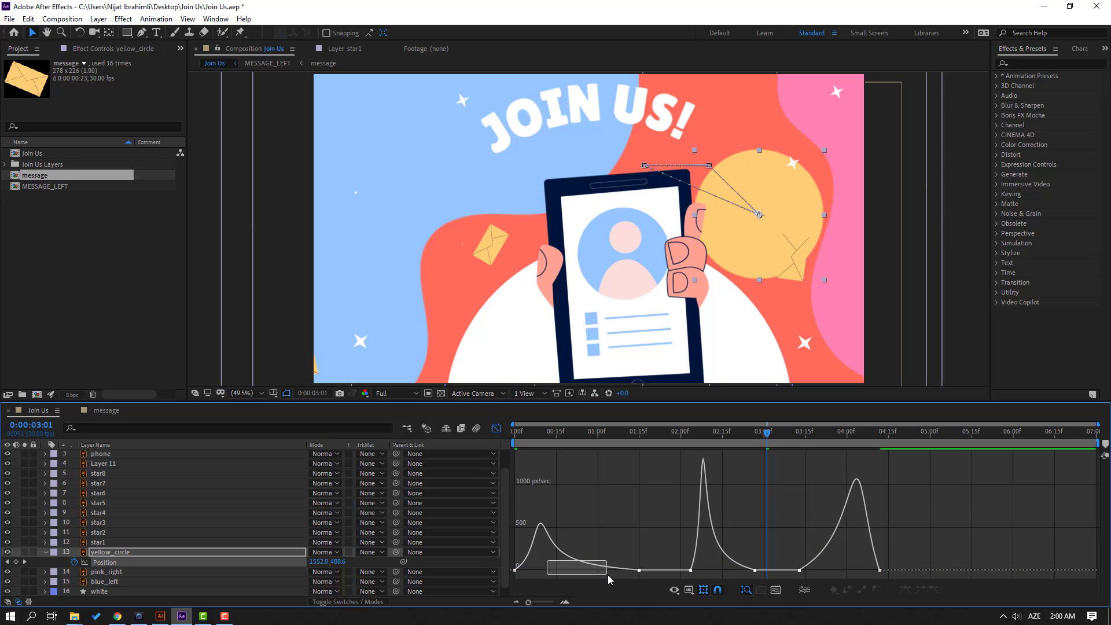
key("space")
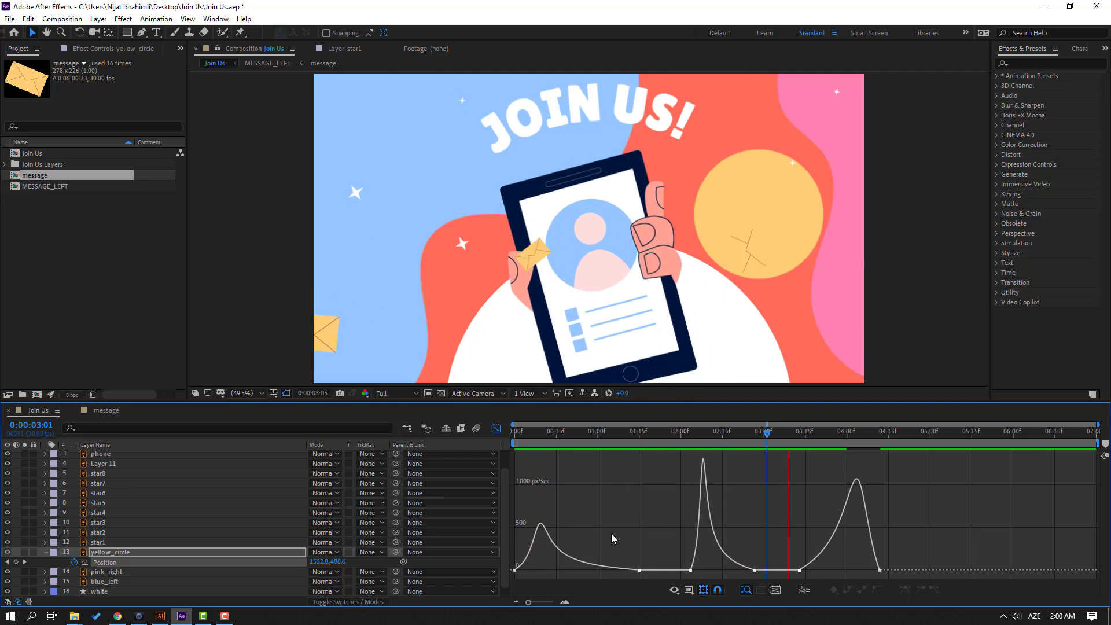
key("space")
left_click(497, 429)
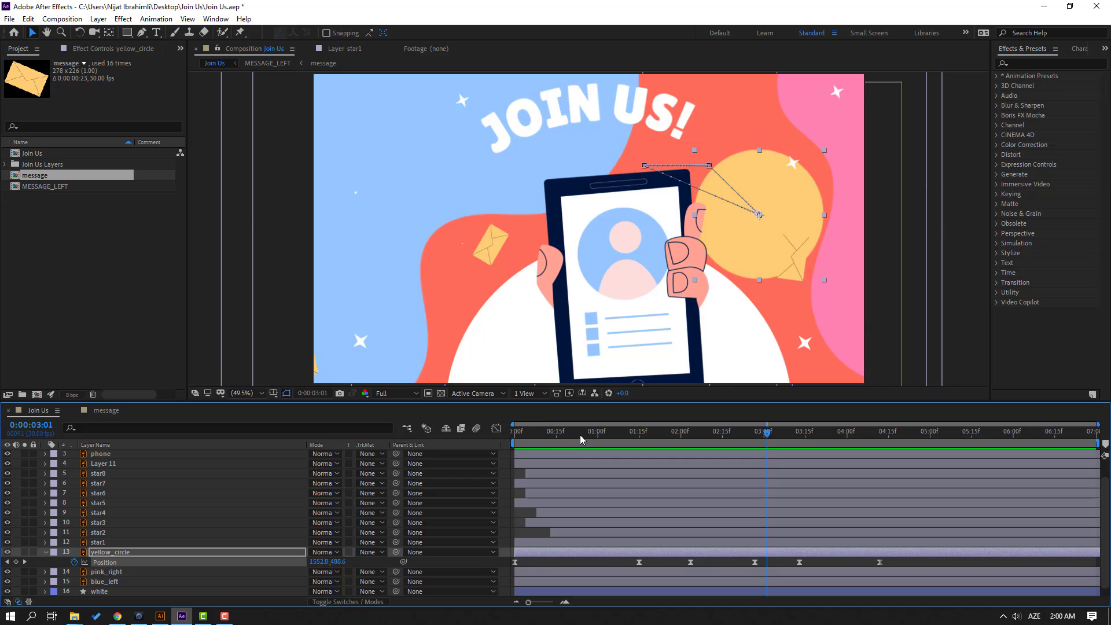
Step: Set a Scale keyframe of 265% on yellow_circle at frame 0 and reduce the scale to 149% at 1:15
left_click_drag(580, 435, 512, 447)
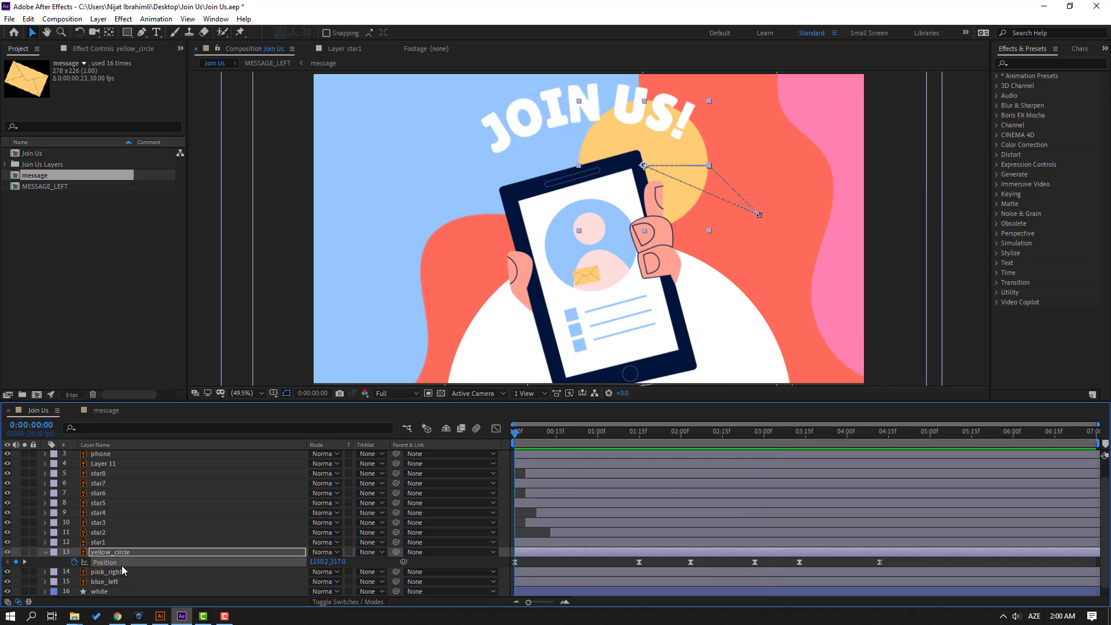
key("alt+shift+s")
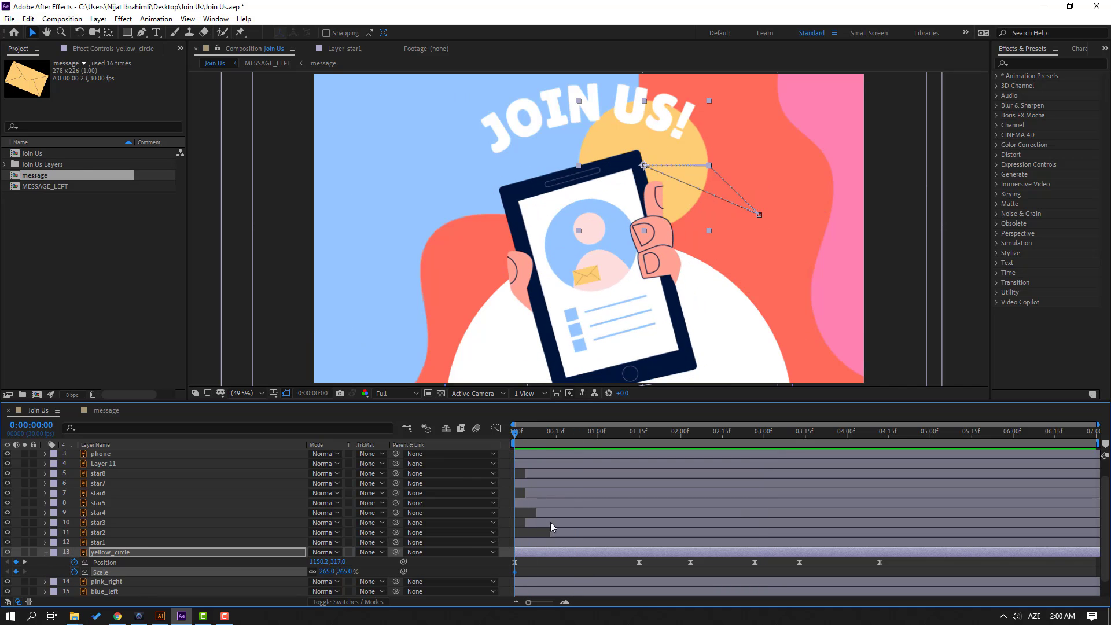
left_click_drag(516, 444, 639, 446)
left_click_drag(322, 575, 265, 580)
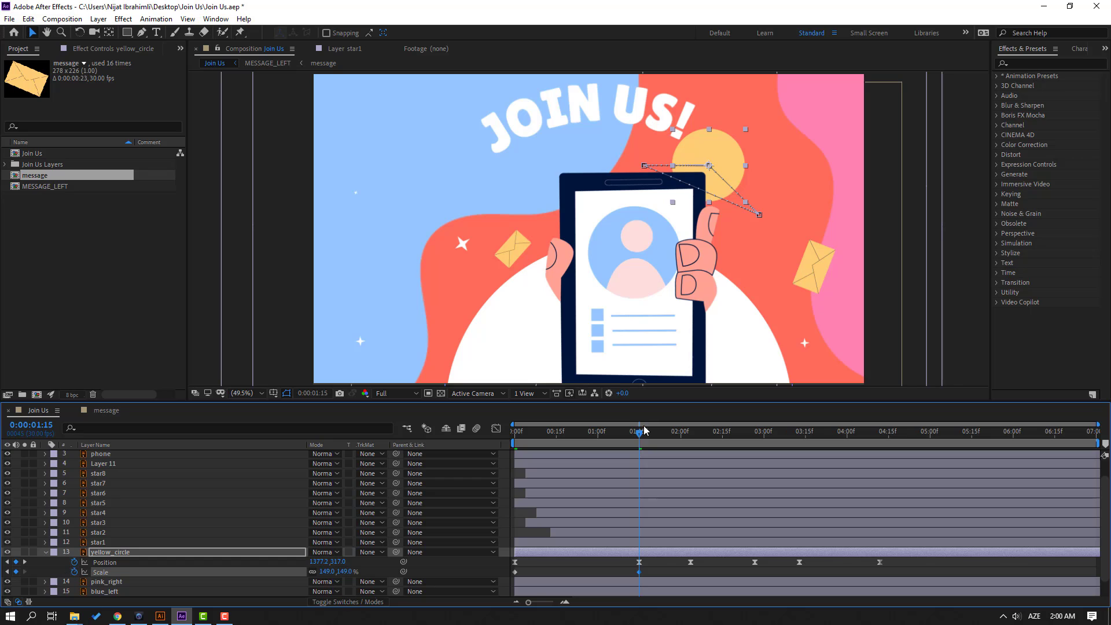
Step: Hold yellow_circle's scale with a keyframe at 2:04 and enlarge it to 243% at 2:27
left_click_drag(640, 435, 692, 441)
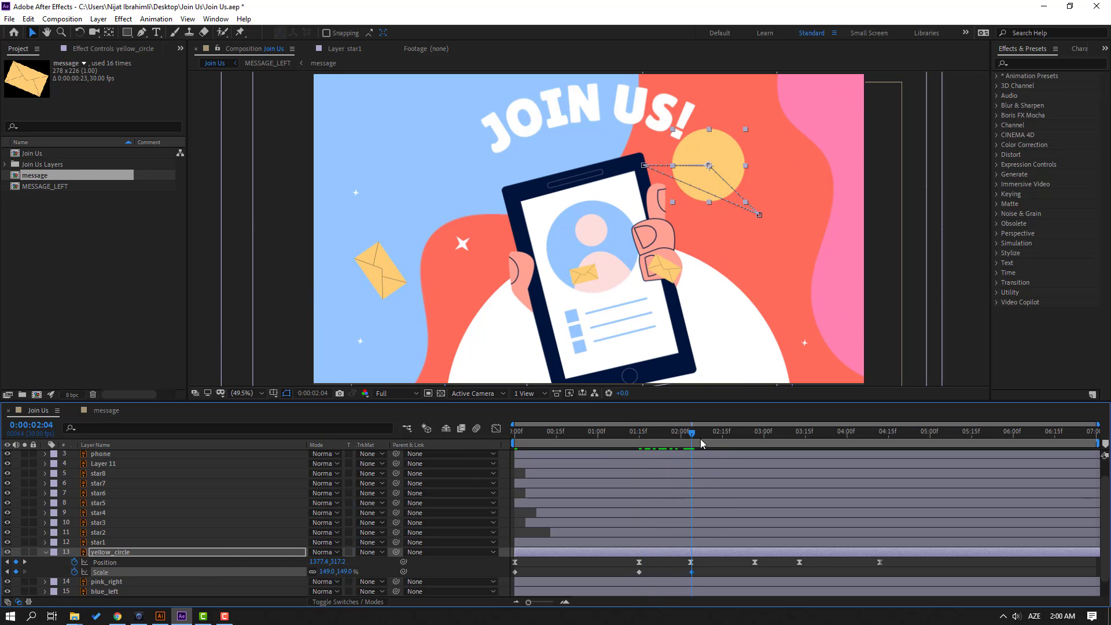
left_click_drag(706, 441, 755, 444)
left_click_drag(330, 573, 361, 559)
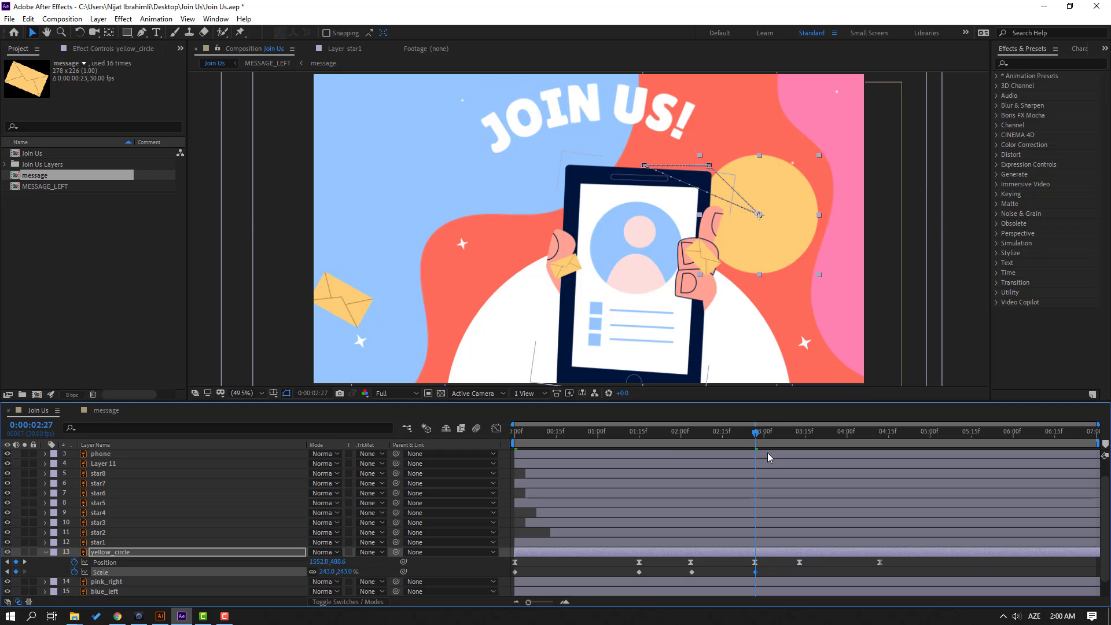
Step: Hold yellow_circle's 243% scale at about 3:13 and paste the first Scale keyframe at 4:12
left_click_drag(773, 438, 882, 441)
left_click_drag(526, 571, 510, 579)
key("ctrl+c")
key("ctrl+v")
Step: Apply Easy Ease to all of yellow_circle's Scale keyframes and preview the animation
left_click_drag(897, 576, 510, 569)
right_click(515, 573)
mouse_move(581, 566)
left_click(683, 490)
key("space")
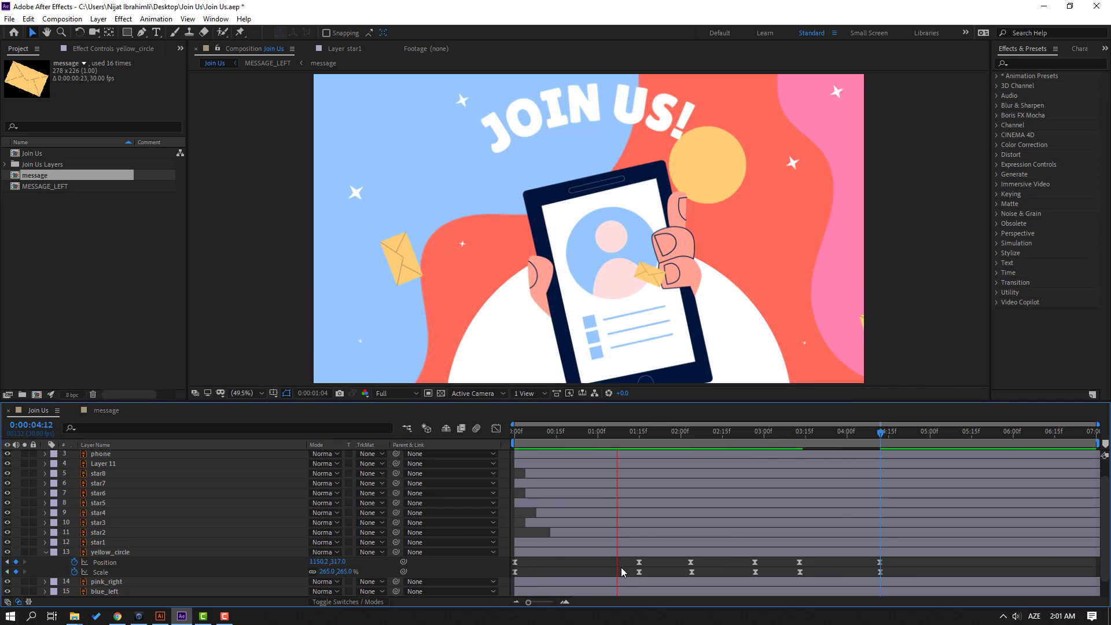
key("space")
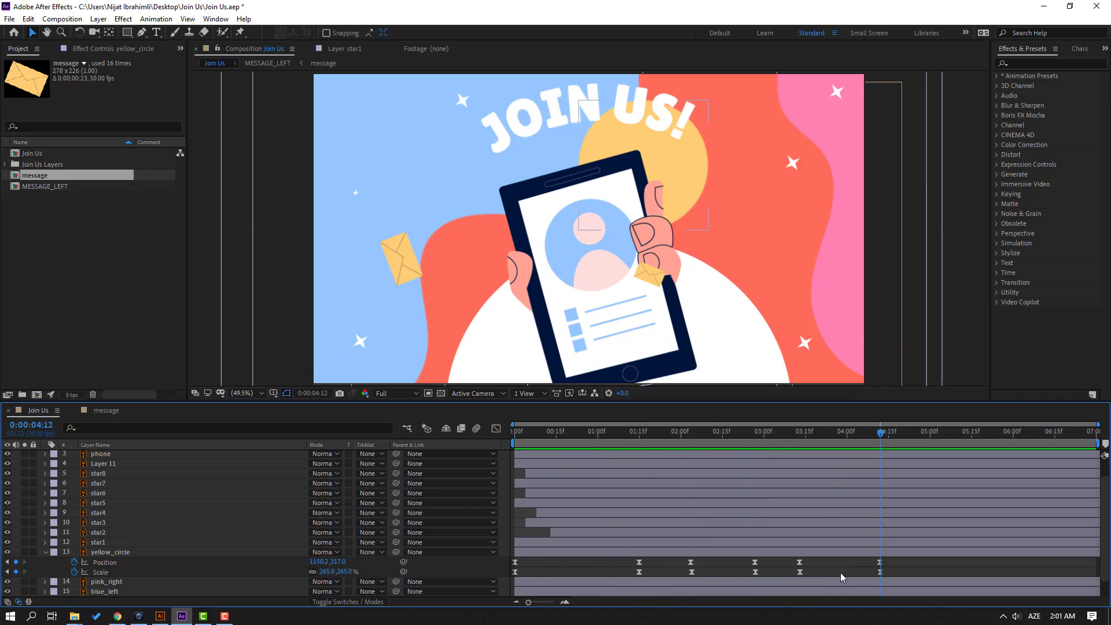
Step: Reshape yellow_circle's Scale speed graph so the shrink slows gradually and both enlargements peak late, then preview
left_click_drag(891, 572, 495, 581)
left_click(496, 428)
mouse_move(596, 518)
left_mouse_down()
mouse_move(675, 545)
mouse_move(576, 528)
mouse_move(599, 531)
left_mouse_up()
left_click_drag(734, 506, 770, 523)
left_click_drag(703, 518, 719, 518)
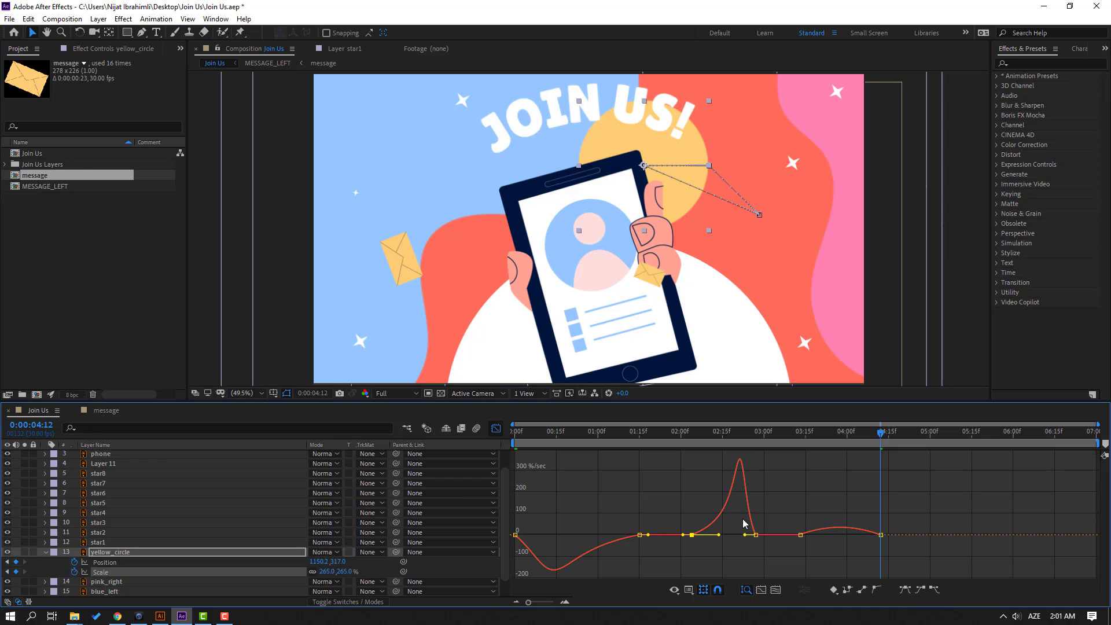
left_click_drag(813, 535, 829, 537)
key("space")
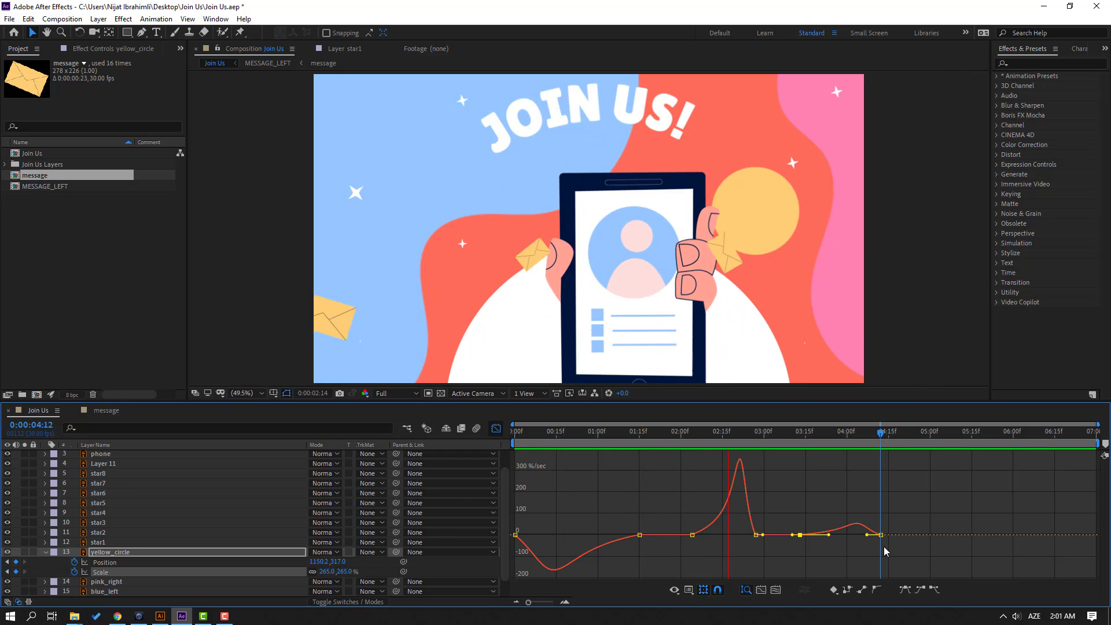
key("space")
left_click(496, 429)
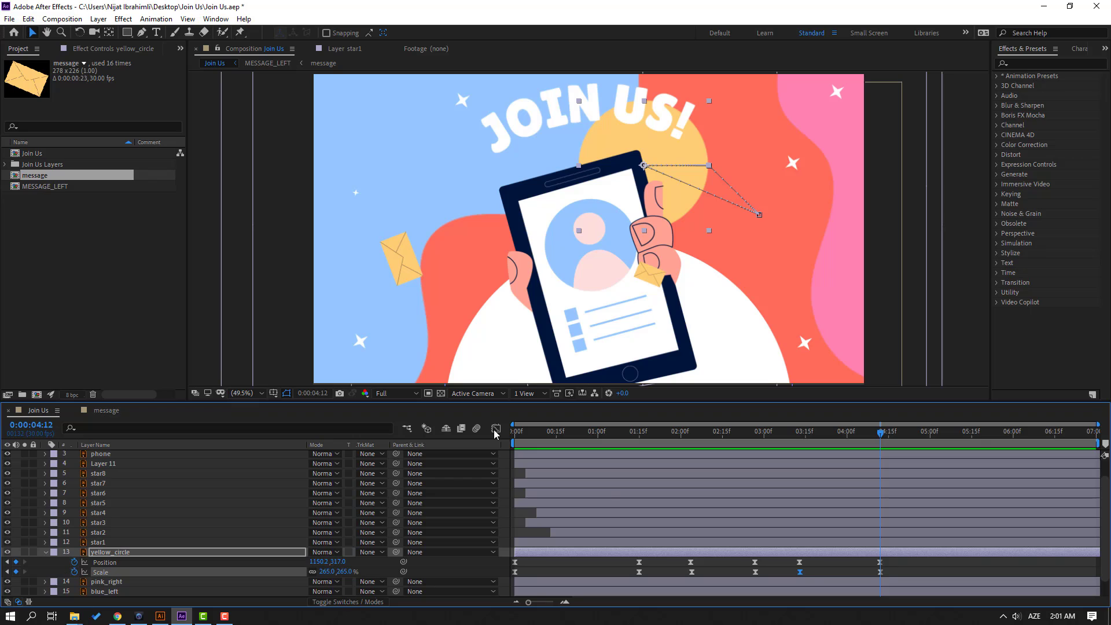
Step: Compare yellow_circle's Position and Scale speed graphs, reshape the middle Scale curve to peak early like Position, and preview
left_click_drag(890, 561, 477, 582)
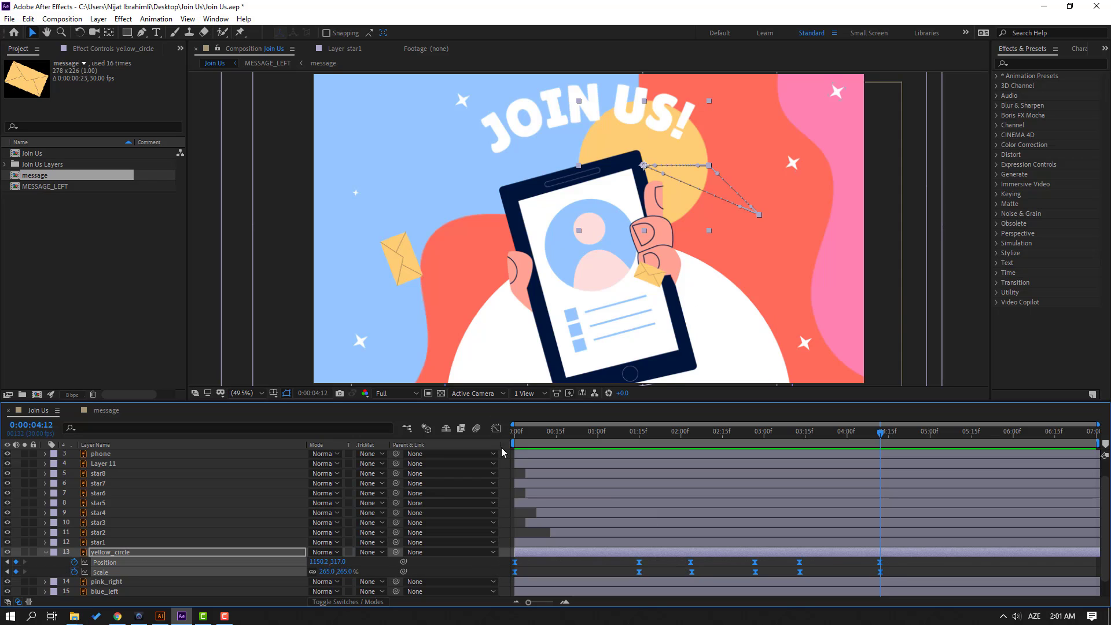
left_click(496, 429)
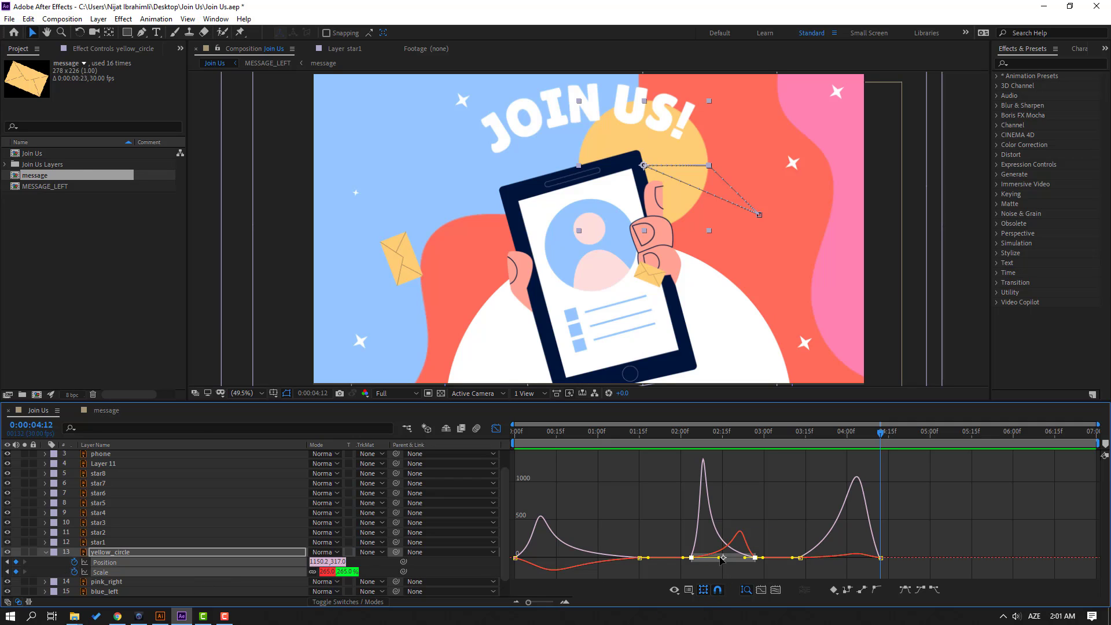
mouse_move(718, 558)
left_mouse_down()
mouse_move(750, 561)
mouse_move(738, 563)
left_mouse_up()
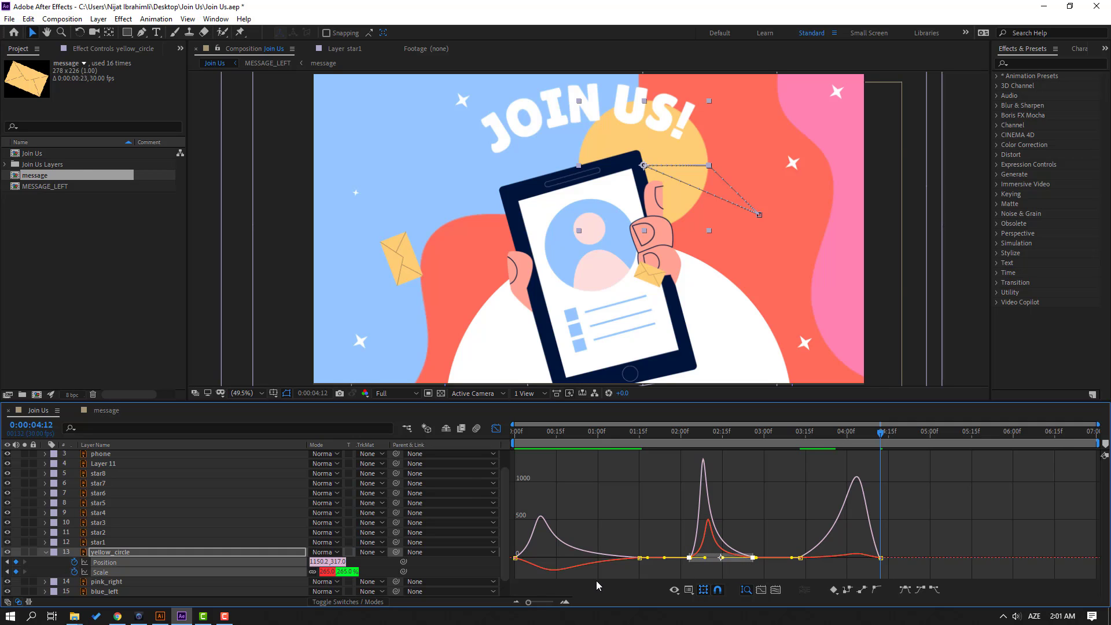
mouse_move(686, 435)
left_mouse_down()
mouse_move(736, 440)
mouse_move(673, 440)
left_mouse_up()
key("space")
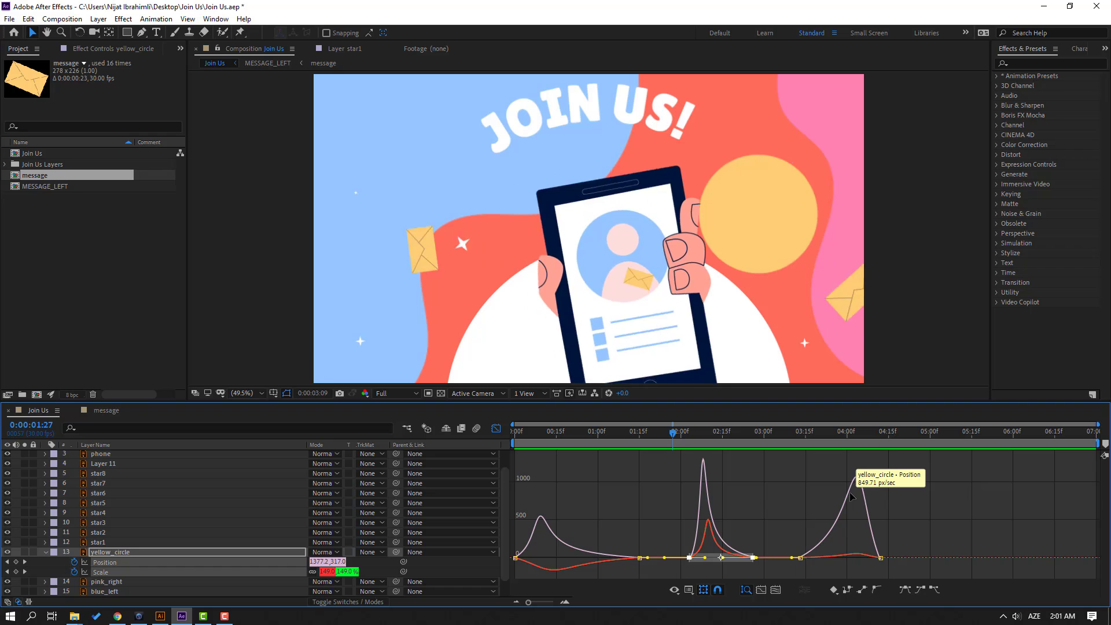
Step: Adjust the easing influence of yellow_circle's final Scale segment to follow its Position curve, and preview the result
mouse_move(804, 435)
left_mouse_down()
mouse_move(831, 434)
mouse_move(814, 435)
left_mouse_up()
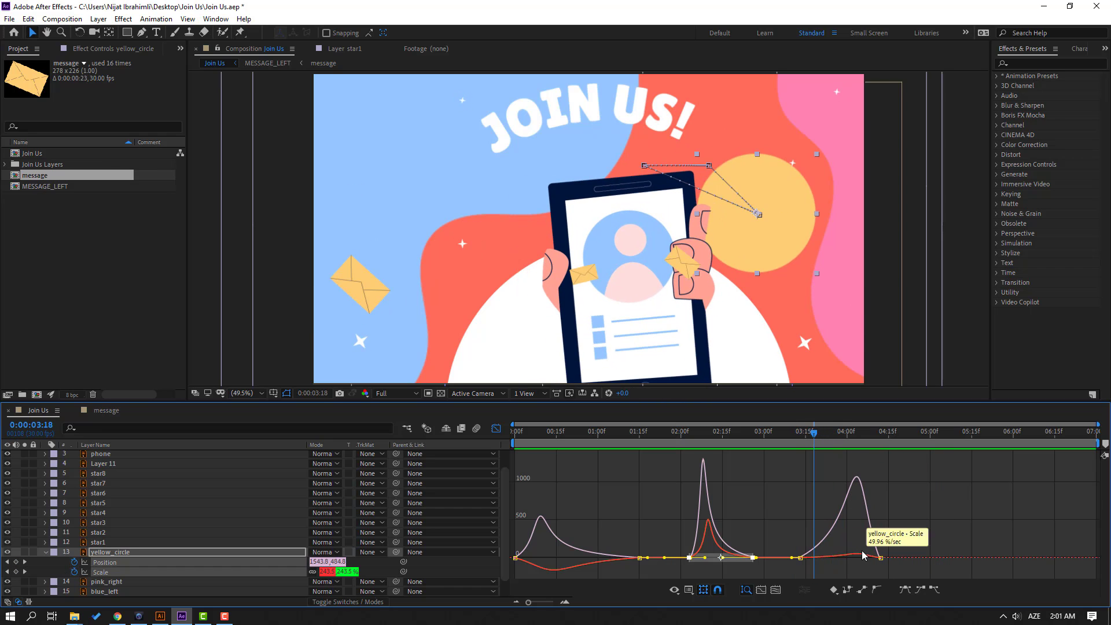
left_click(858, 558)
left_click_drag(867, 558, 835, 563)
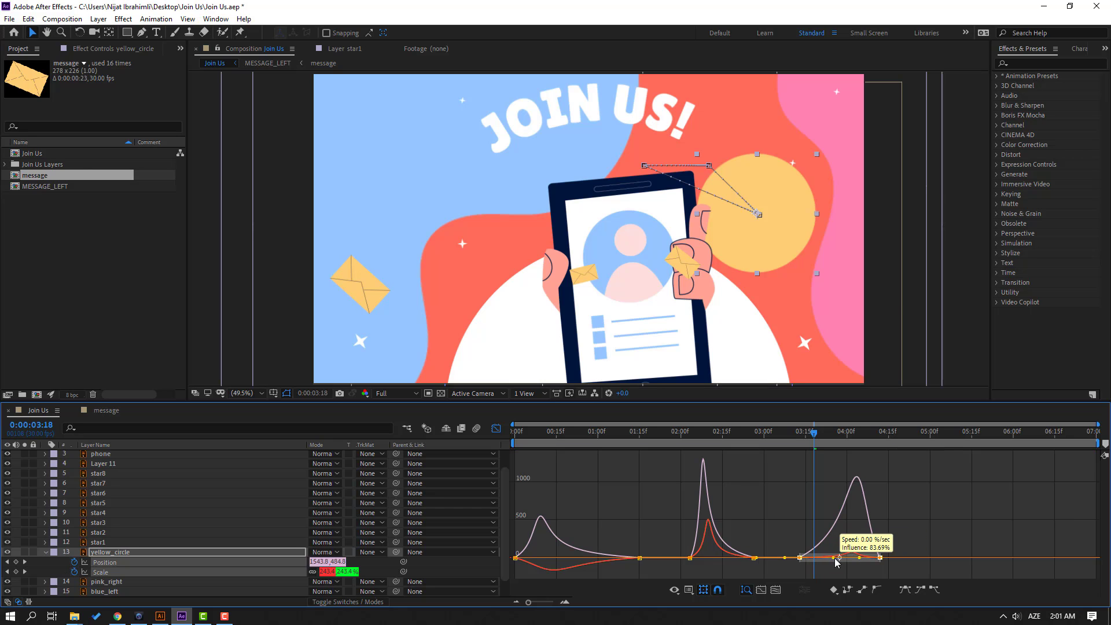
key("space")
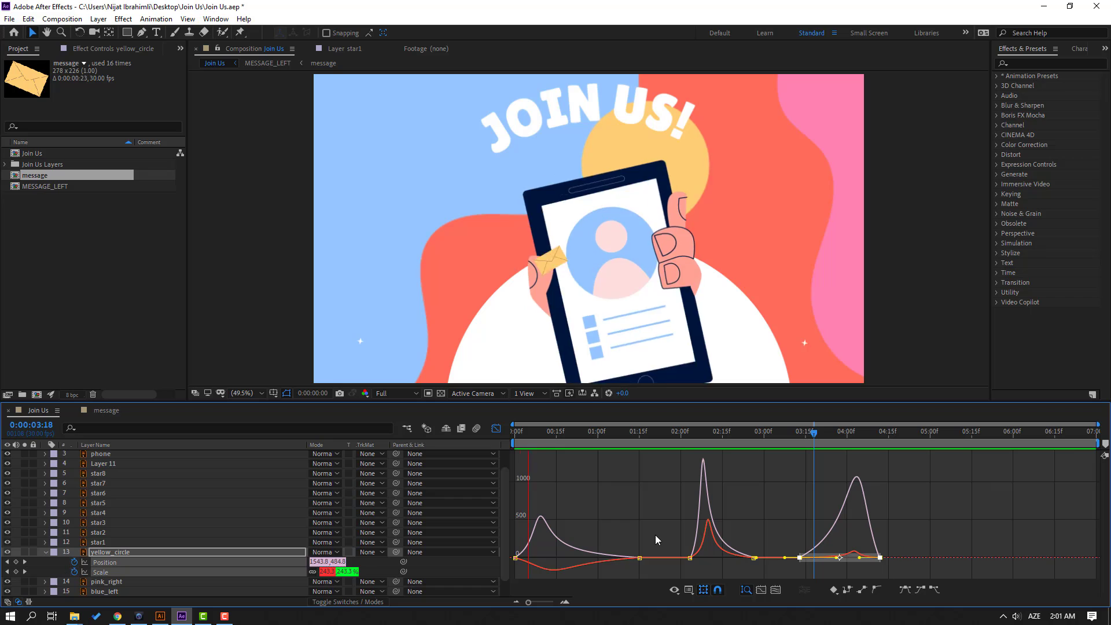
Step: Reshape yellow_circle's first Scale segment so its speed peaks earlier, in line with the Position curve, and preview
left_click(605, 559)
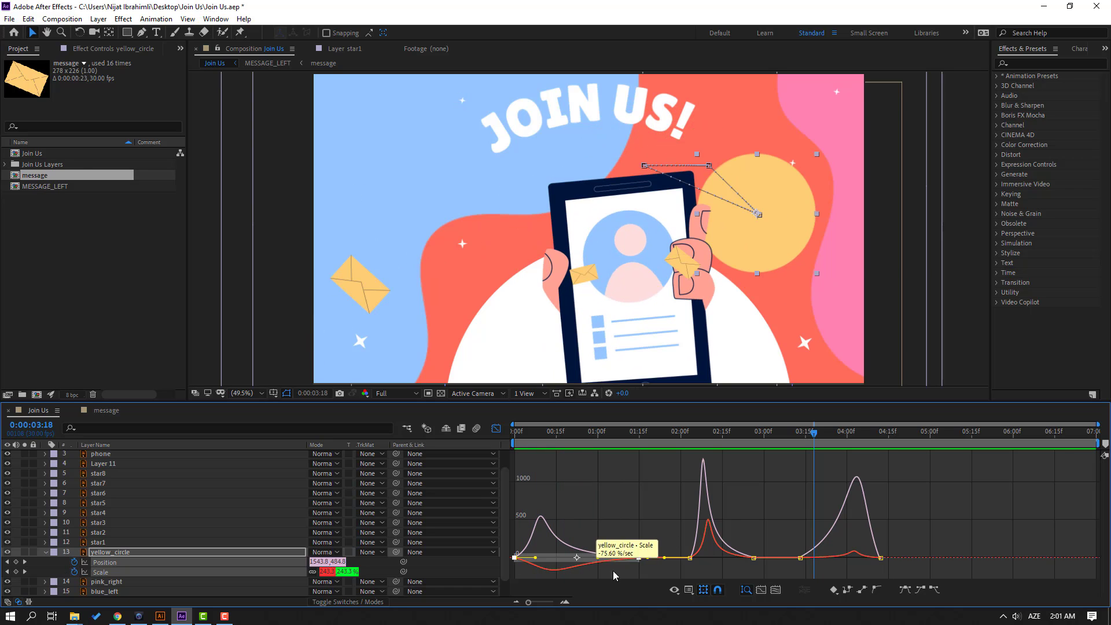
left_click_drag(601, 560, 586, 562)
key("space")
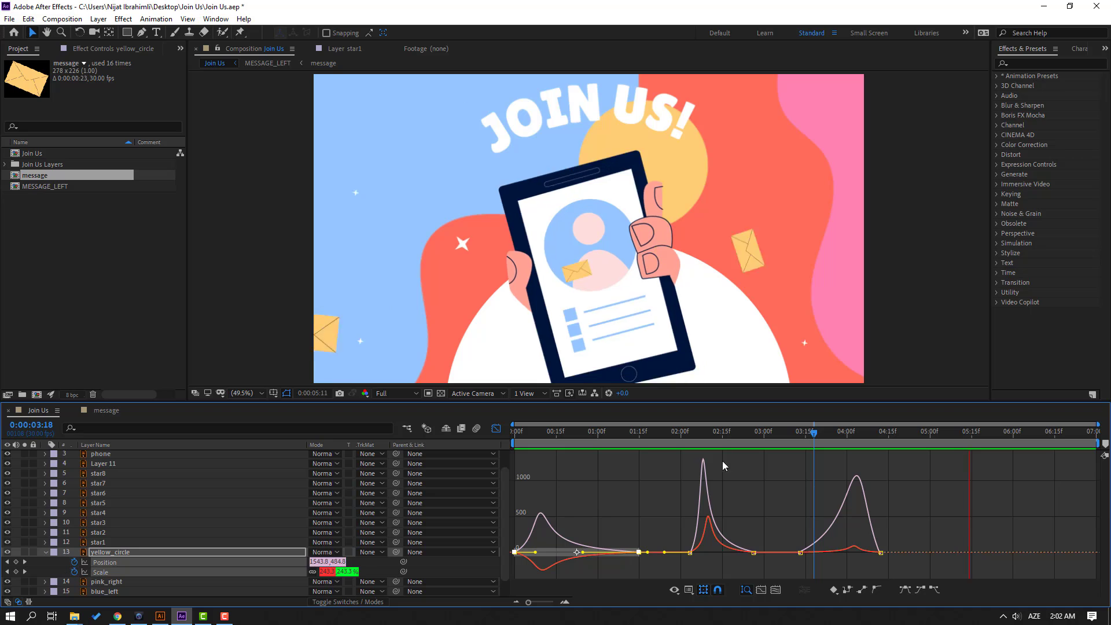
key("space")
left_click(496, 428)
Step: Repeat all of yellow_circle's Position and Scale keyframes from 0:00:04:12, preview the loop, and collapse the layer
left_click(916, 569)
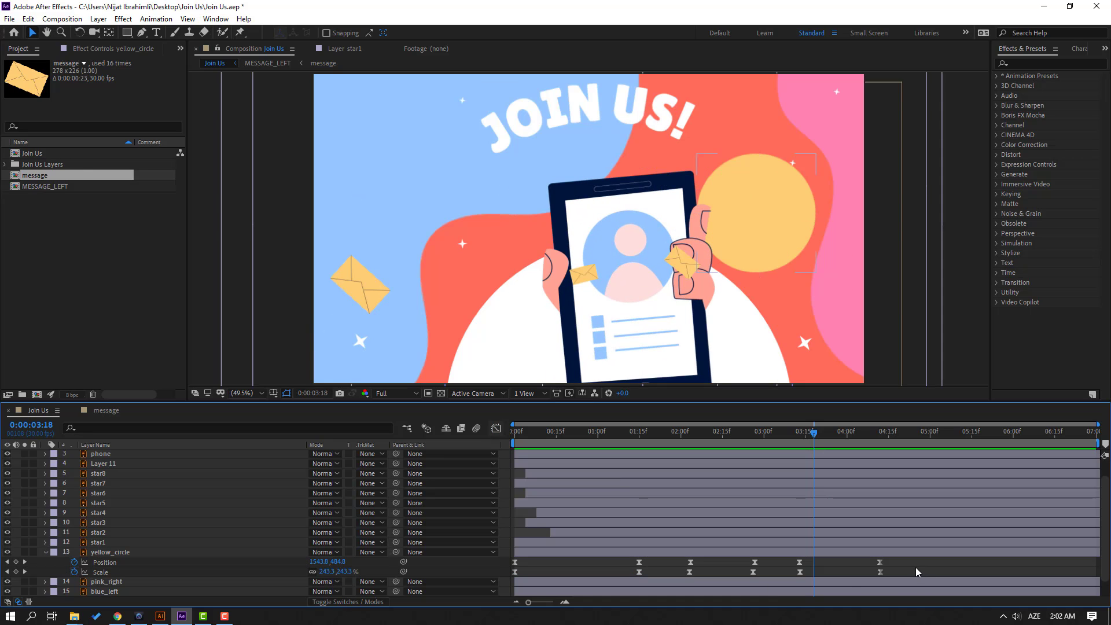
left_click_drag(893, 560, 512, 580)
left_click(879, 438)
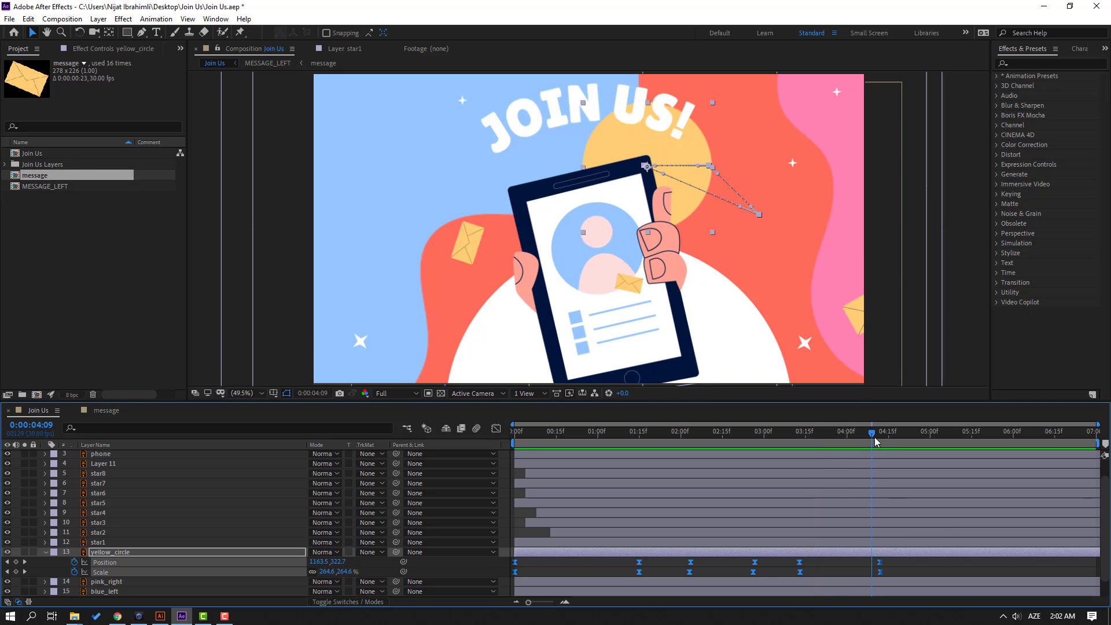
key("ctrl+c")
key("ctrl+v")
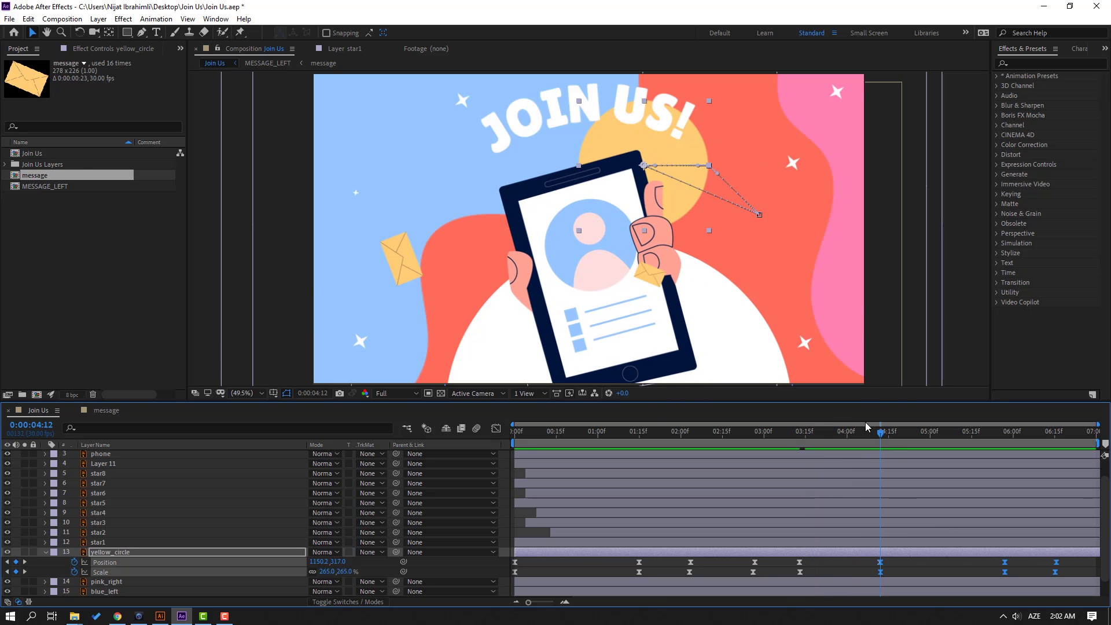
key("space")
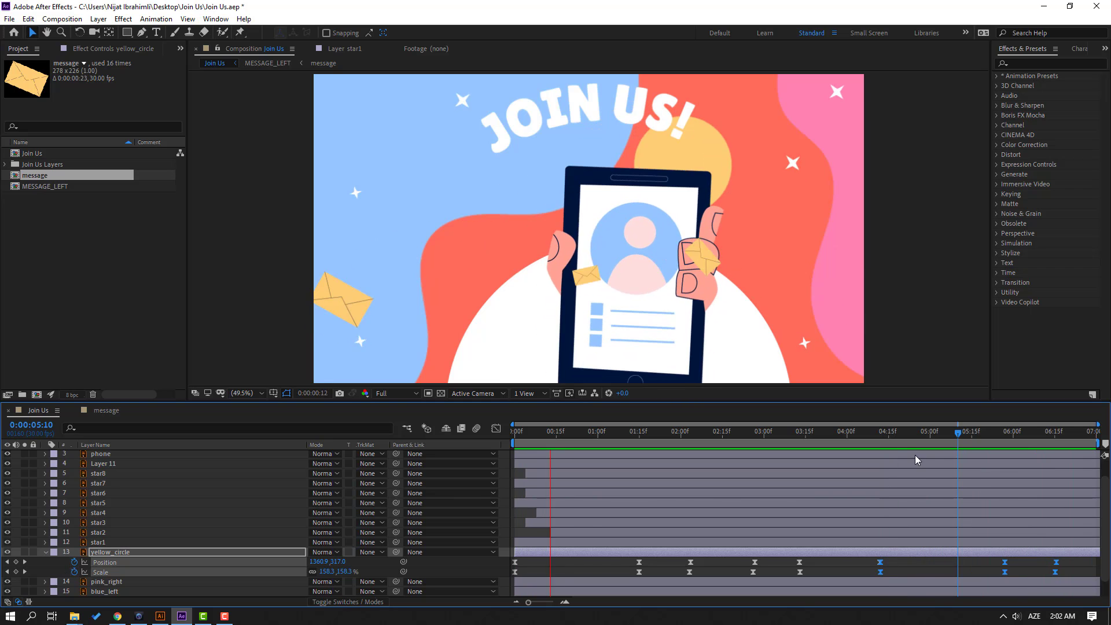
key("space")
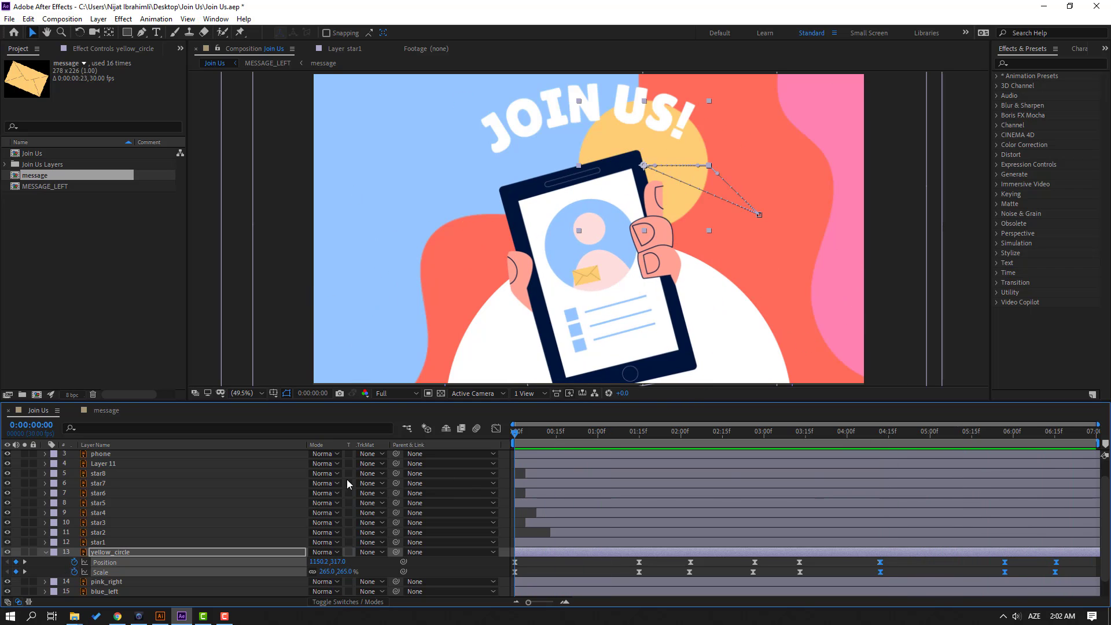
left_click(45, 553)
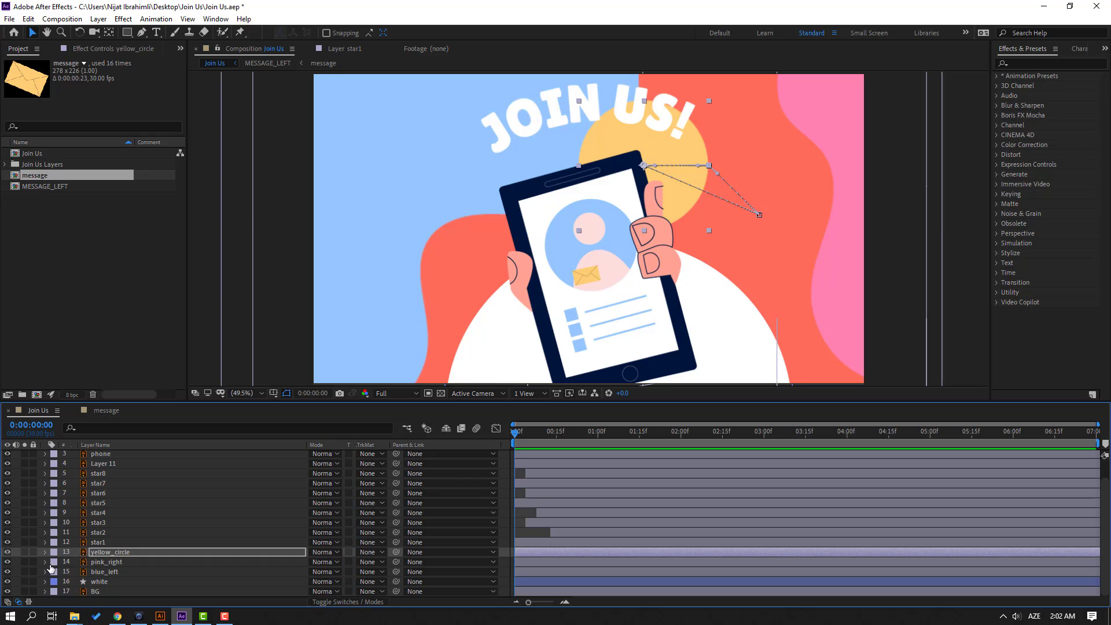
Step: Find the Wave Warp effect by searching for "wave" and apply it to the blue_left layer
left_click(108, 562)
left_click(107, 572)
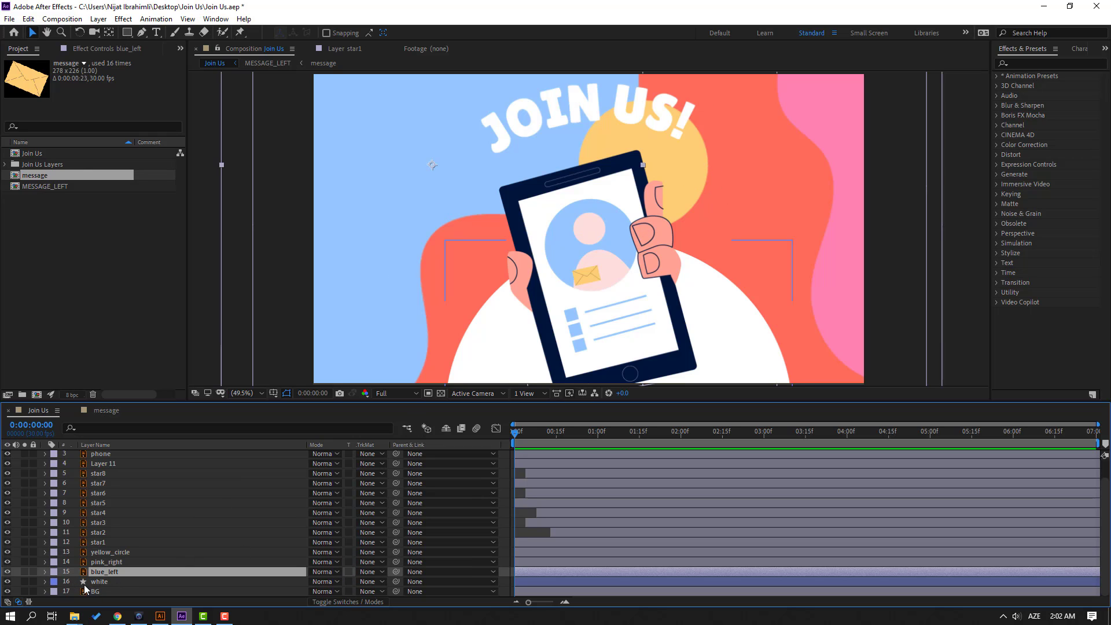
left_click(1020, 61)
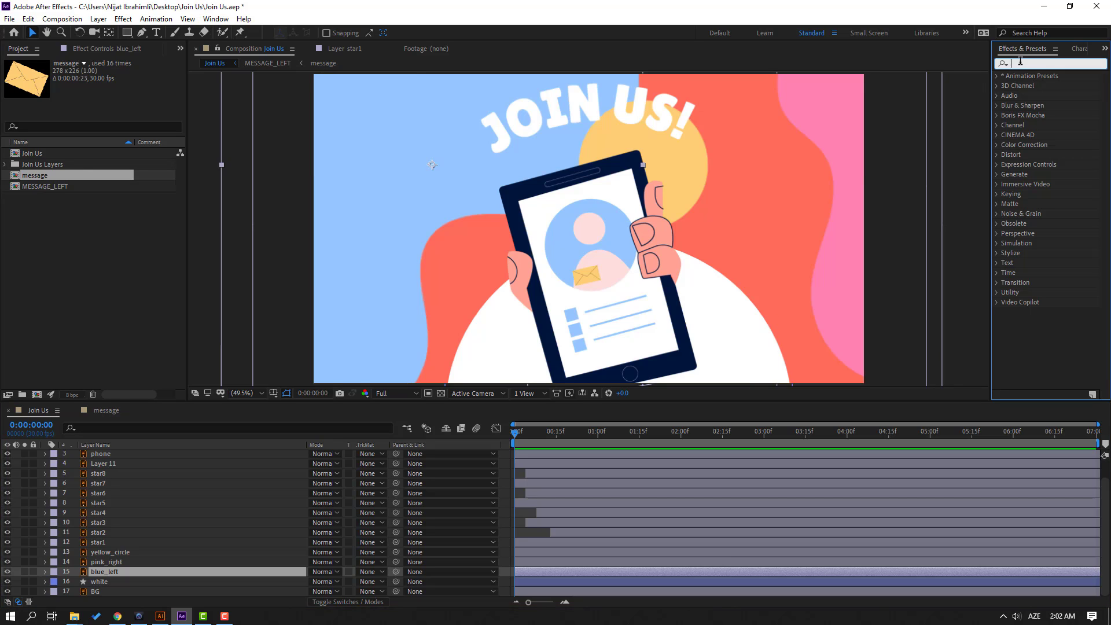
type("üa")
key("BackSpace")
key("BackSpace")
key("alt+shift")
type("wave")
left_click_drag(1049, 87, 101, 573)
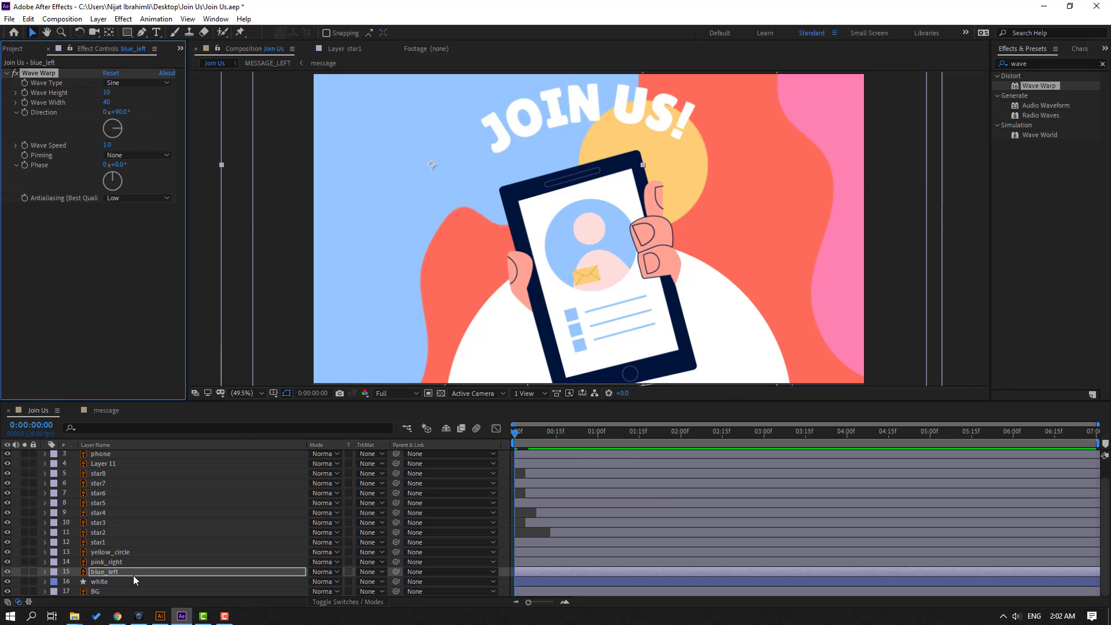
Step: Set blue_left's Wave Warp to All Edges pinning, Wave Height 24 and Wave Width 143, and preview
left_click(123, 157)
left_click(127, 181)
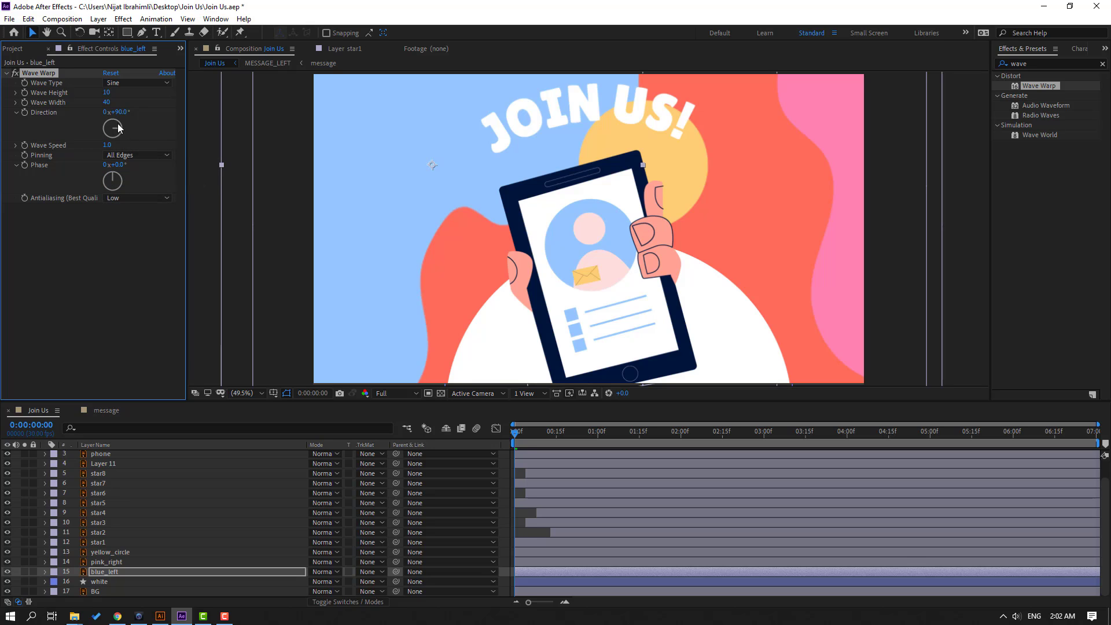
left_click_drag(108, 92, 714, 141)
key("space")
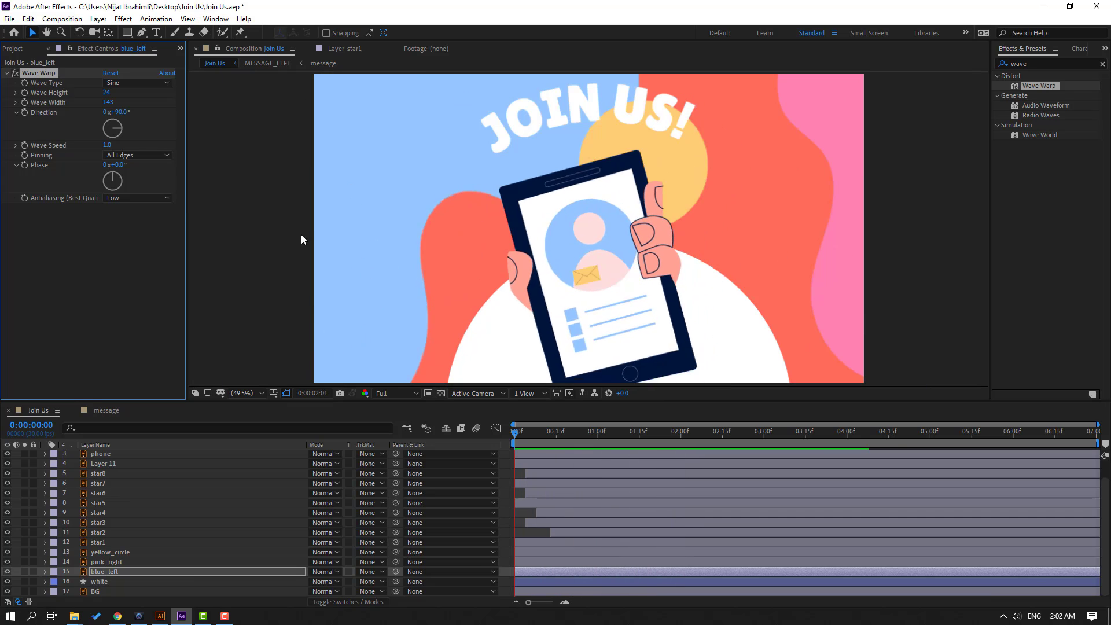
Step: Change the Wave Height of blue_left's Wave Warp to -11 and preview the waving edge
key("space")
left_click_drag(110, 96, 90, 96)
key("space")
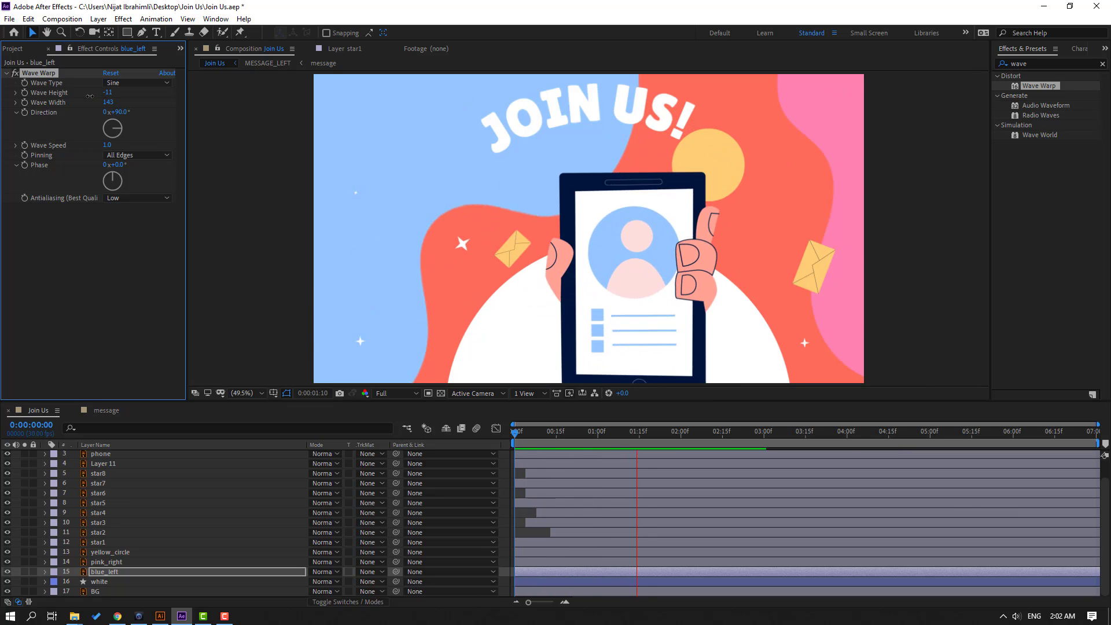
scroll(428, 236, "down", 2)
scroll(499, 337, "up", 2)
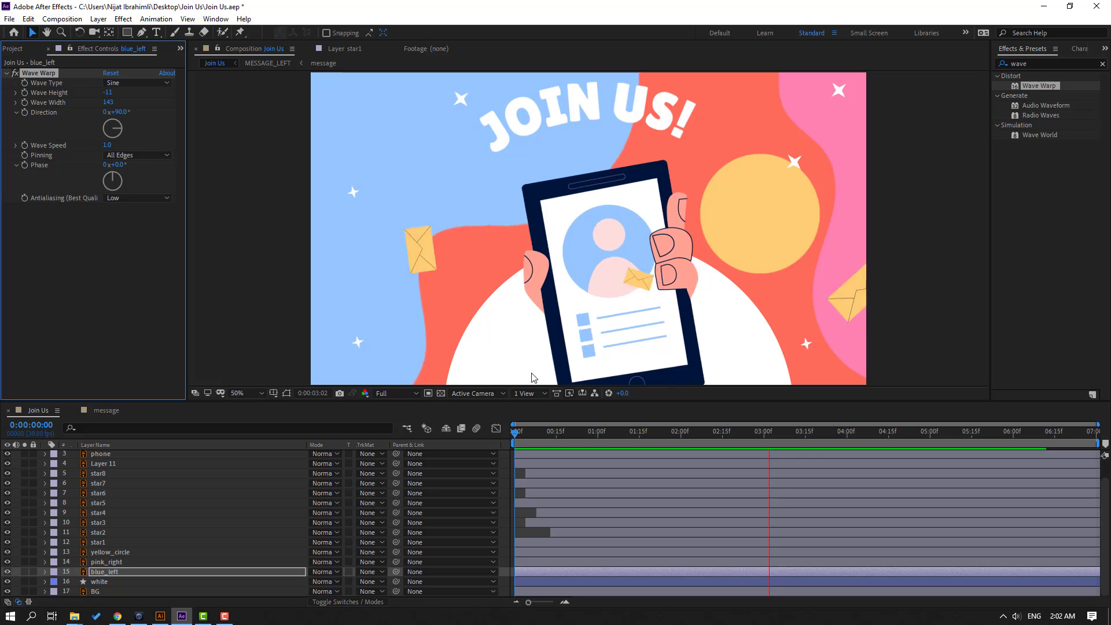
left_click_drag(554, 432, 505, 435)
Step: Copy the Wave Warp effect from blue_left to pink_right and preview the result
left_click(50, 70)
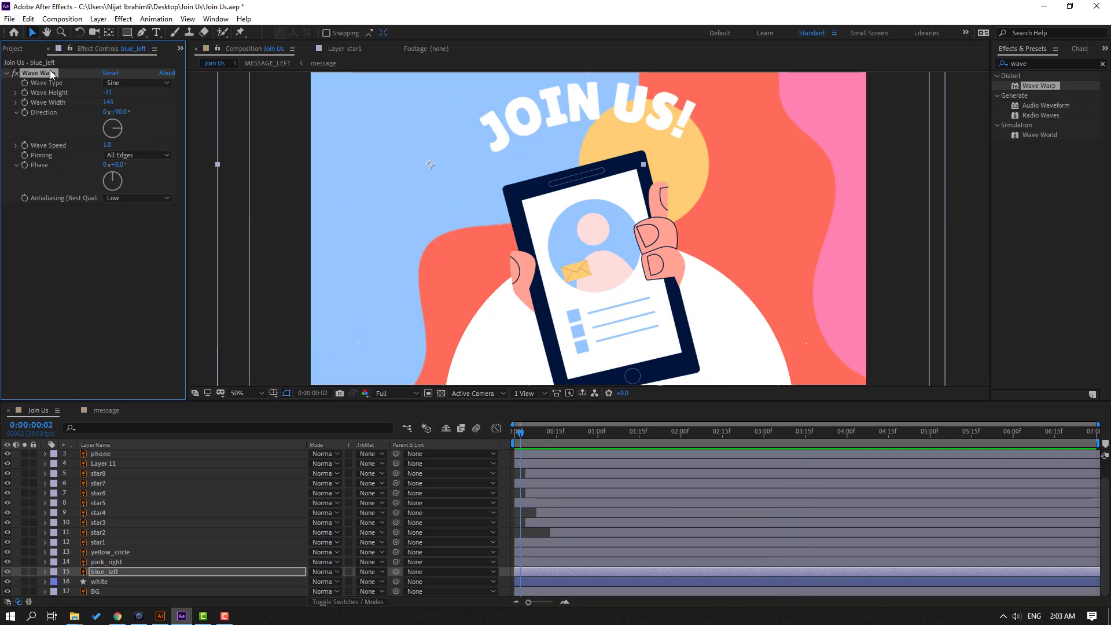
left_click(102, 565)
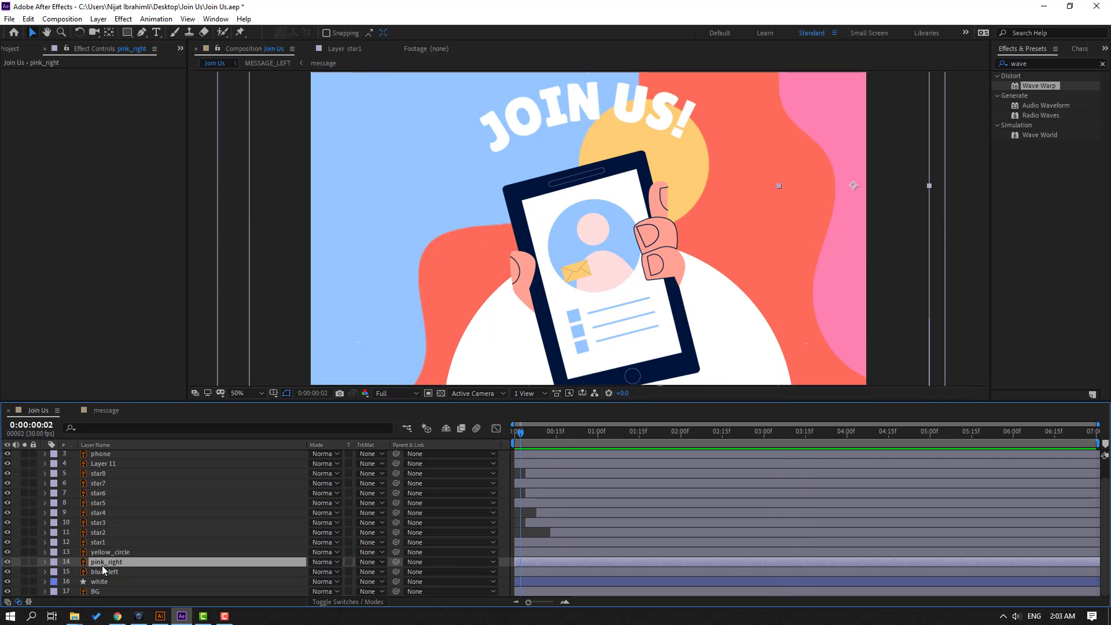
key("ctrl+v")
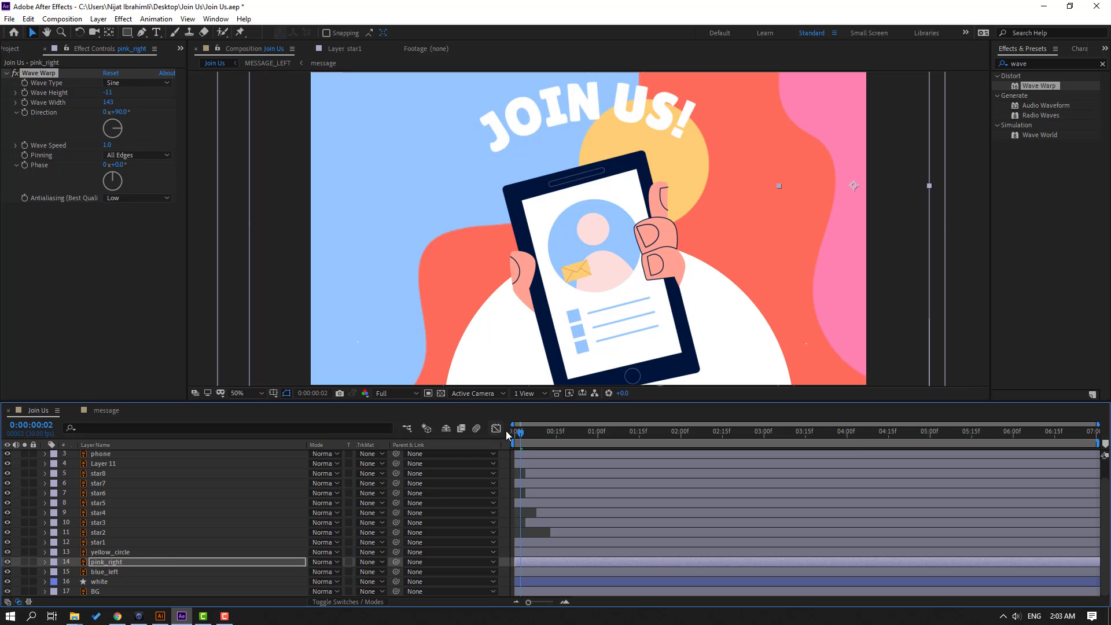
key("space")
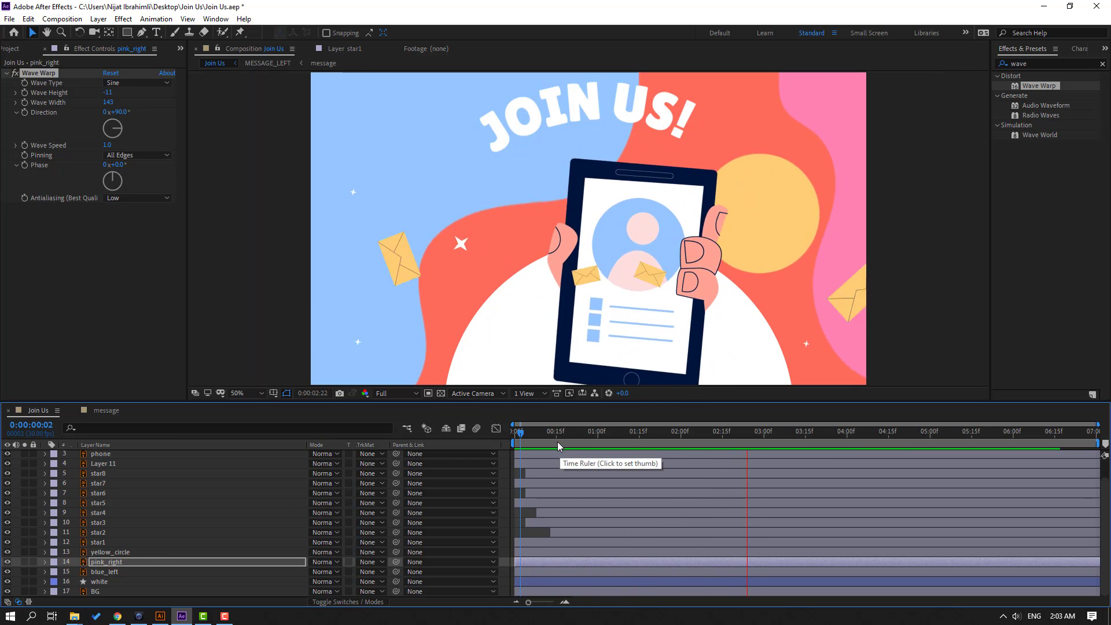
left_click(558, 434)
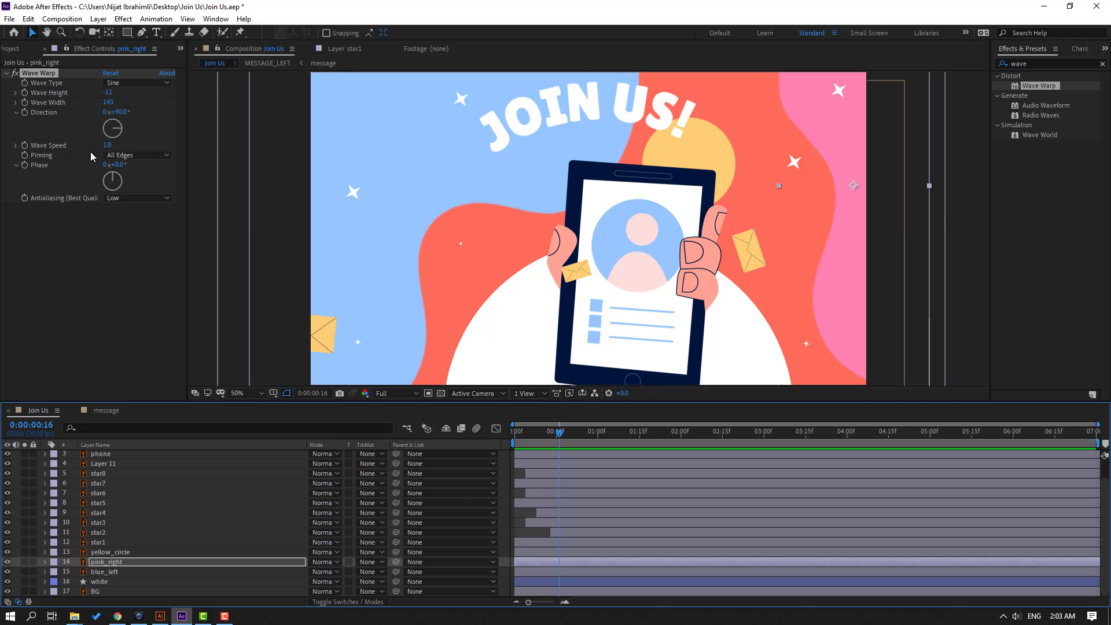
Step: Set the Direction of pink_right's Wave Warp to -90° and preview
left_click(120, 114)
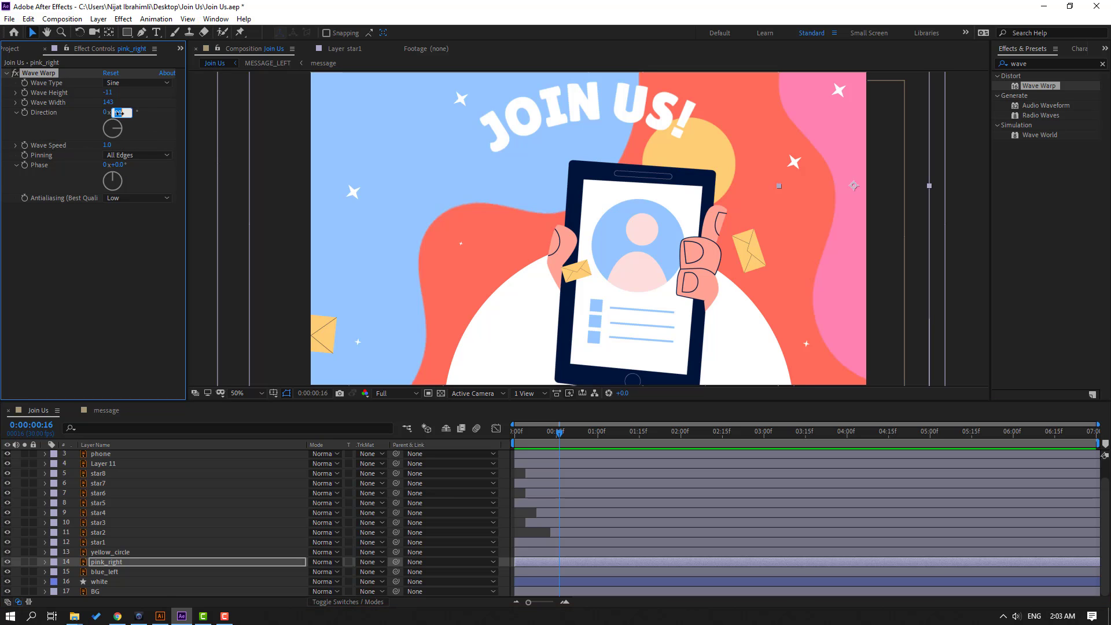
key("Return")
key("space")
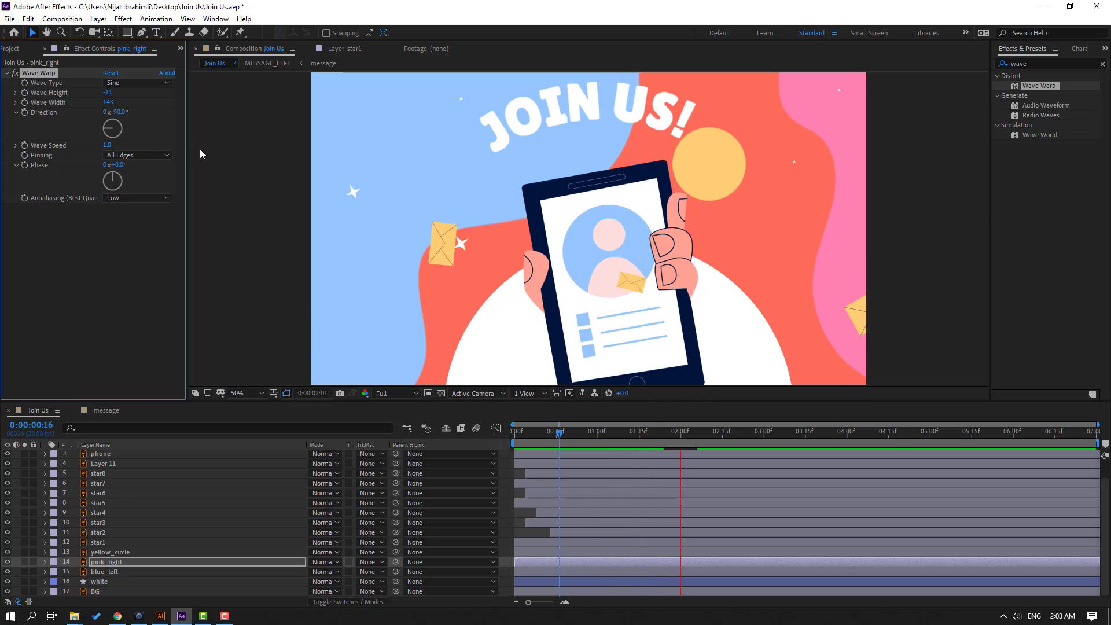
key("space")
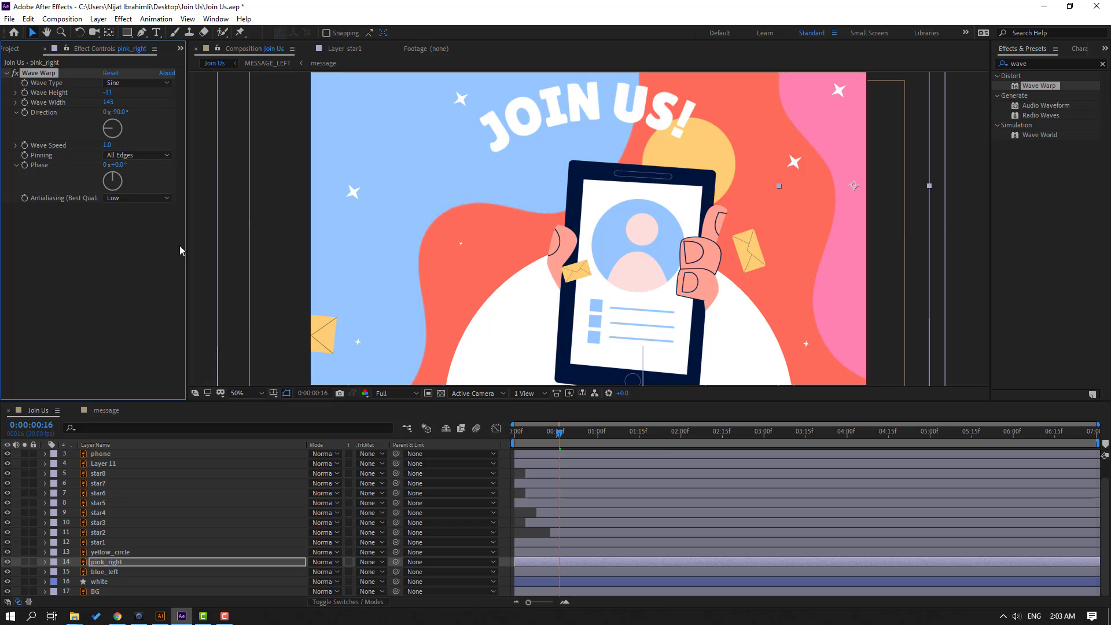
Step: Reduce the Wave Width of pink_right's Wave Warp to 26 and preview
left_click_drag(108, 101, 144, 112)
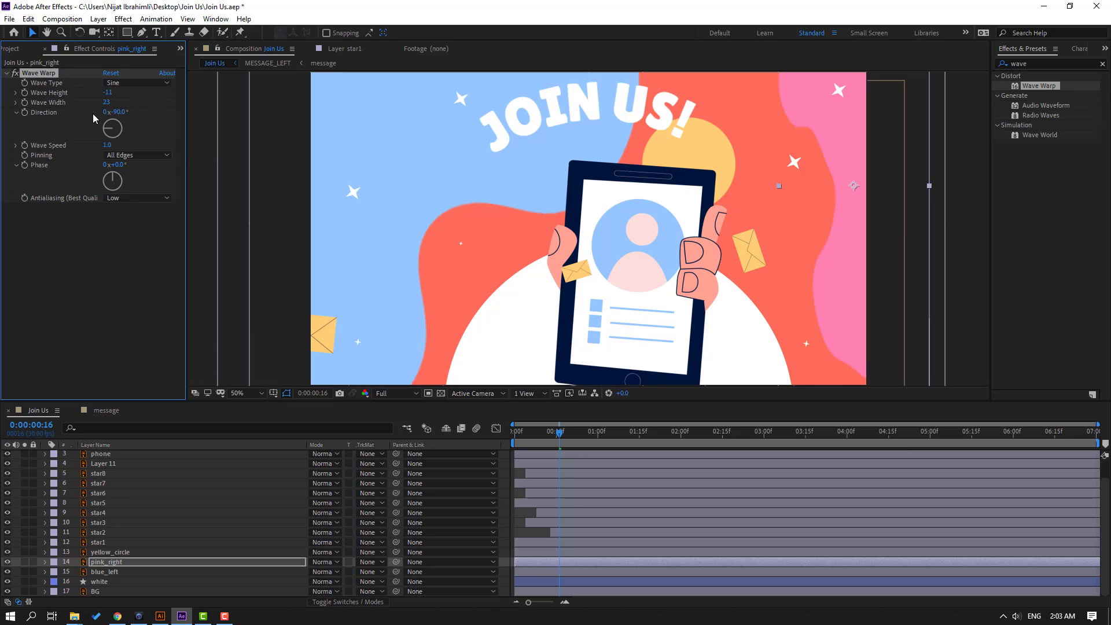
key("space")
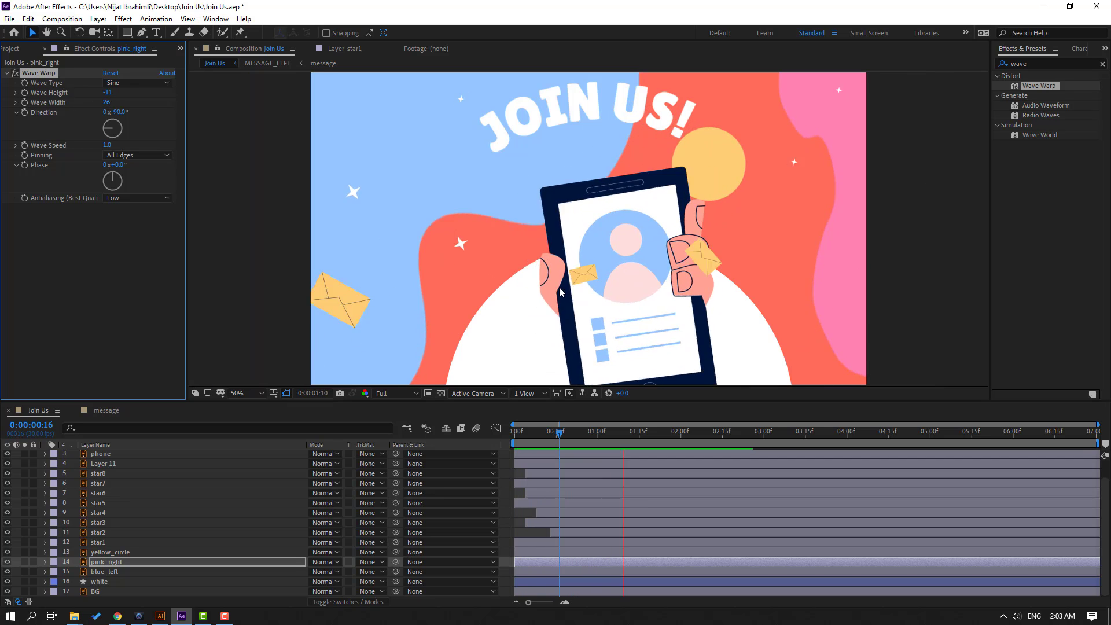
key("space")
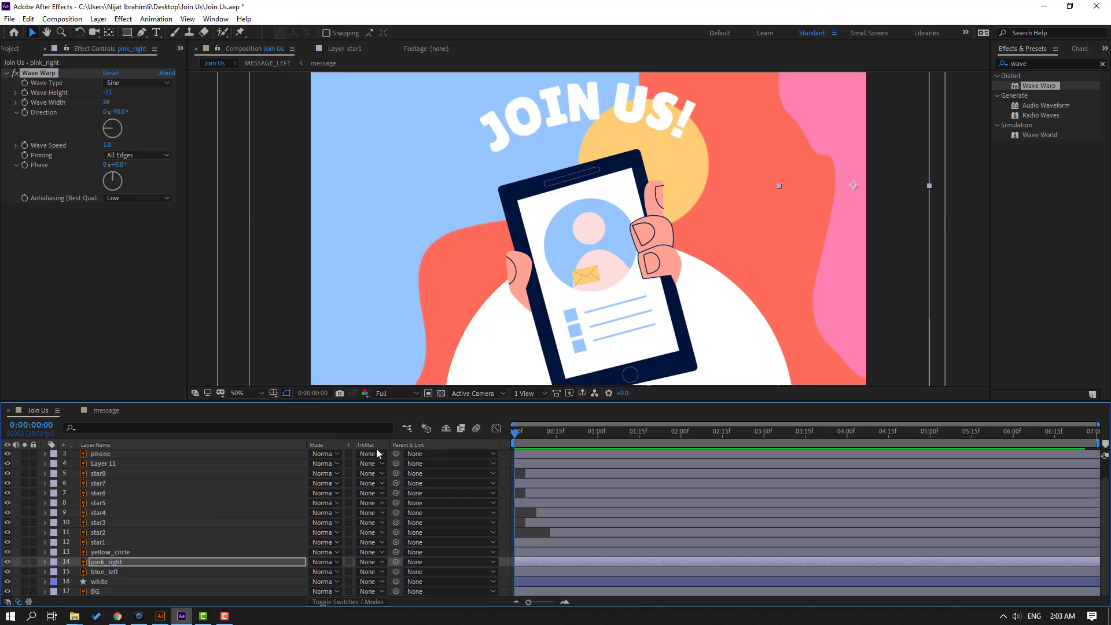
Step: Keyframe the white layer's vertical Position at 1377.3 on the first frame and 1120.3 at 0:00:00:10
left_click(100, 583)
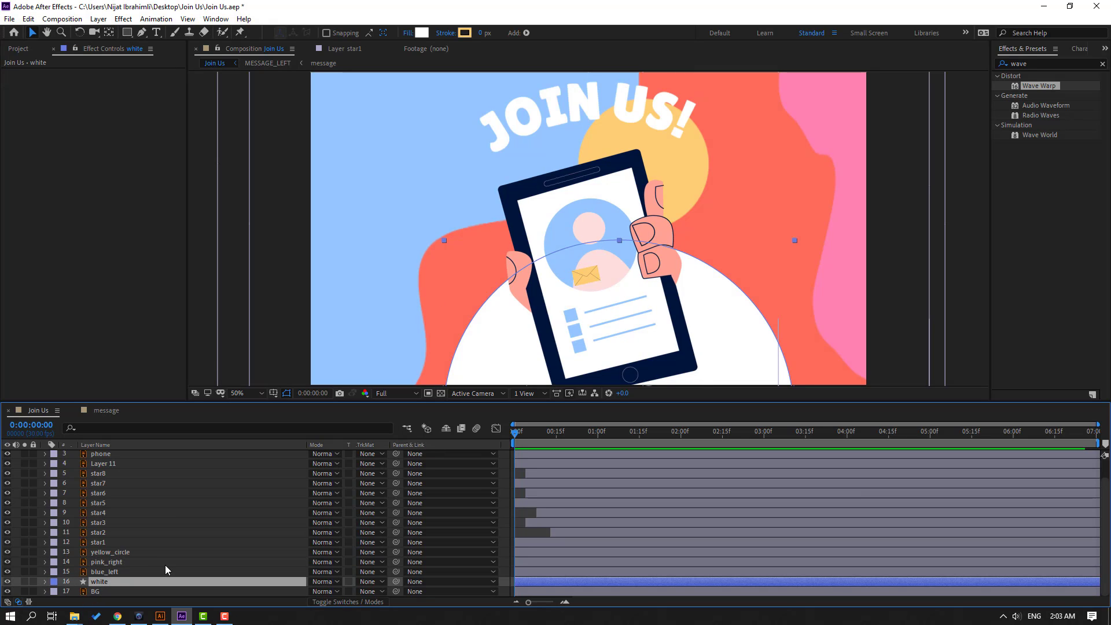
key("p")
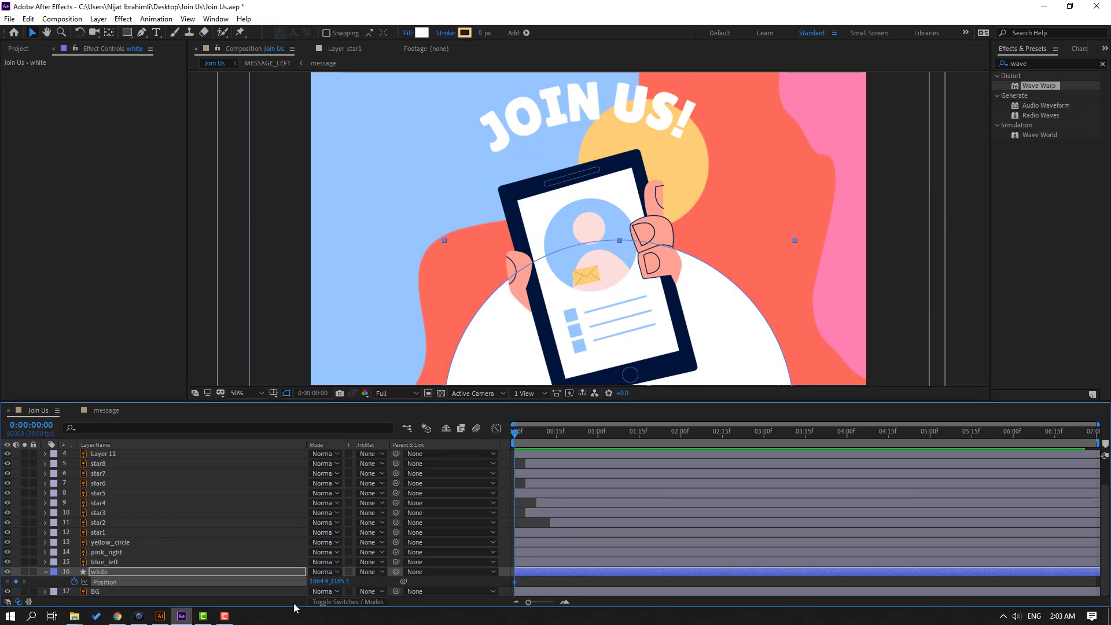
left_click_drag(343, 587, 436, 602)
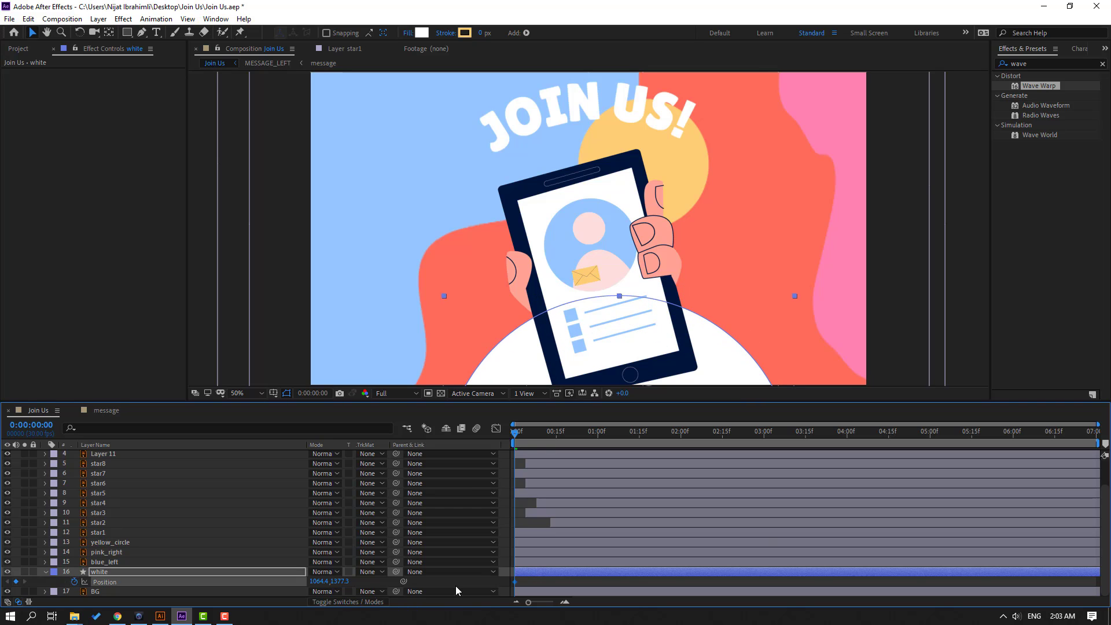
key("space")
left_click(327, 574)
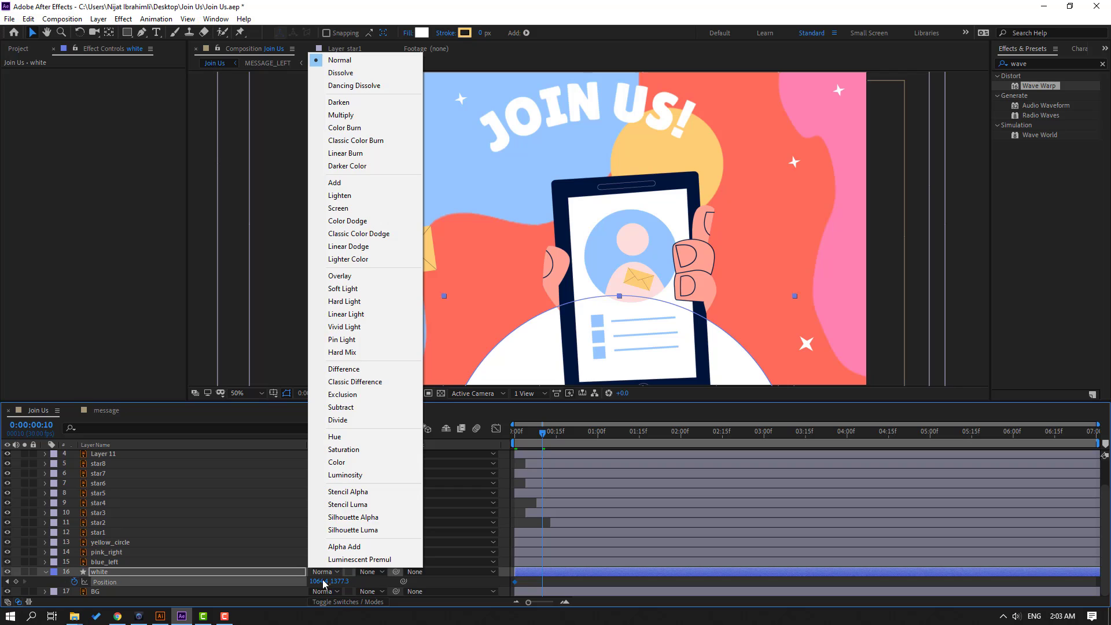
left_click(363, 583)
left_click_drag(343, 581, 172, 580)
Step: Copy white's first Position keyframe to 0:00:00:20, apply Easy Ease to all three keyframes, and spread them further apart
key("shift+Page_Down")
left_click(514, 582)
key("ctrl+c")
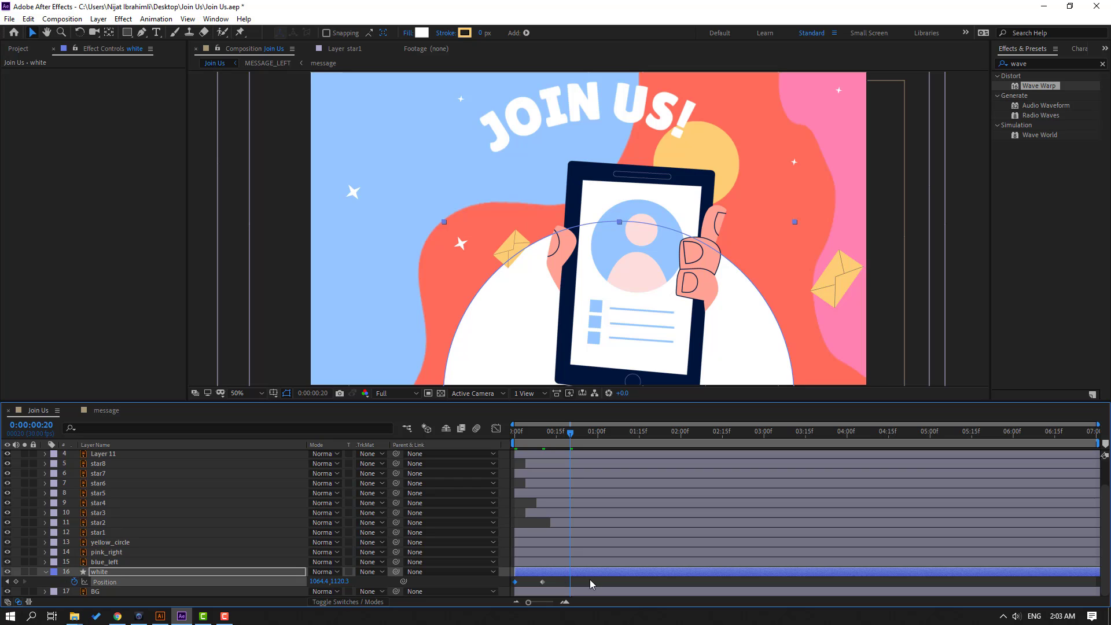
key("ctrl+v")
left_click_drag(582, 579, 484, 597)
right_click(515, 582)
mouse_move(533, 574)
left_click(660, 509)
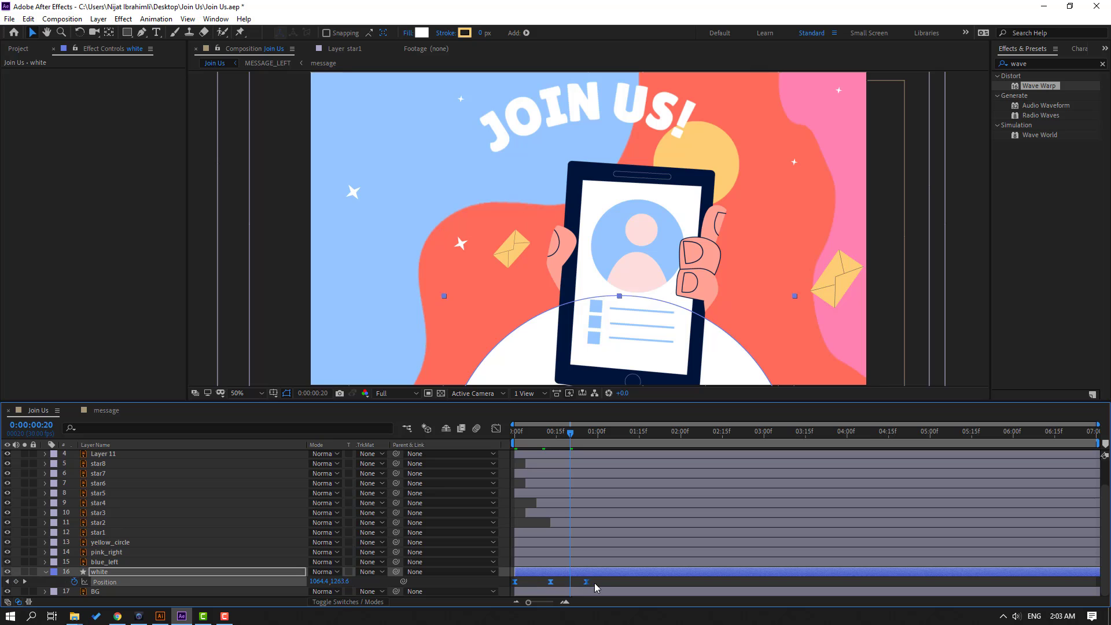
Step: Reshape white's Position speed graph to peak near both ends and slow around the middle keyframe, and preview
key("space")
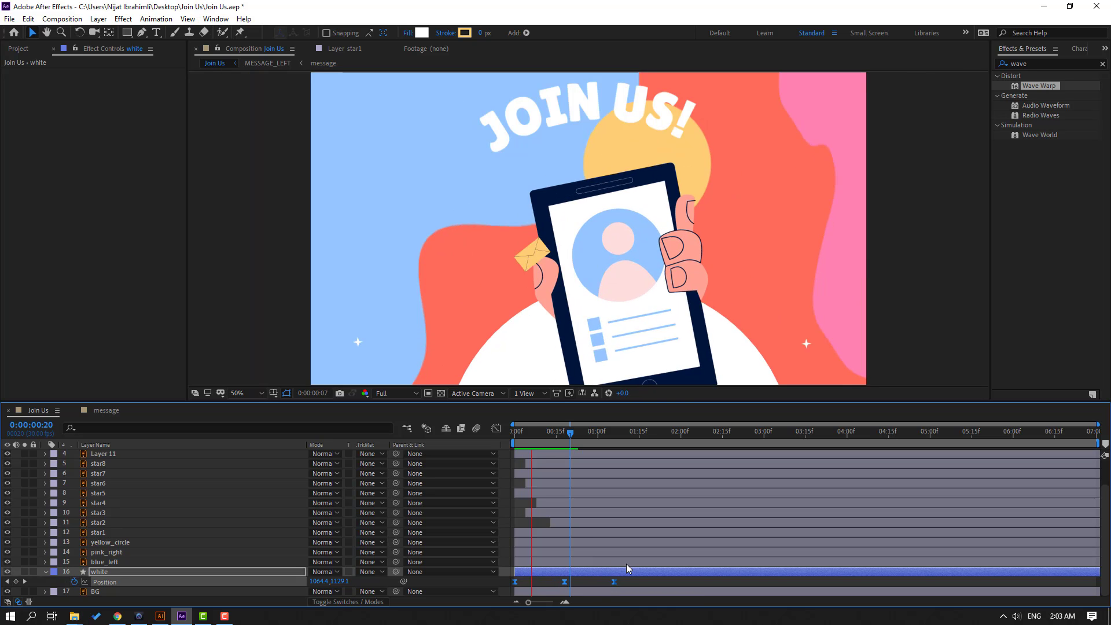
left_click(496, 428)
key("space")
mouse_move(586, 560)
left_mouse_down()
mouse_move(533, 571)
mouse_move(570, 582)
mouse_move(594, 572)
left_mouse_up()
key("space")
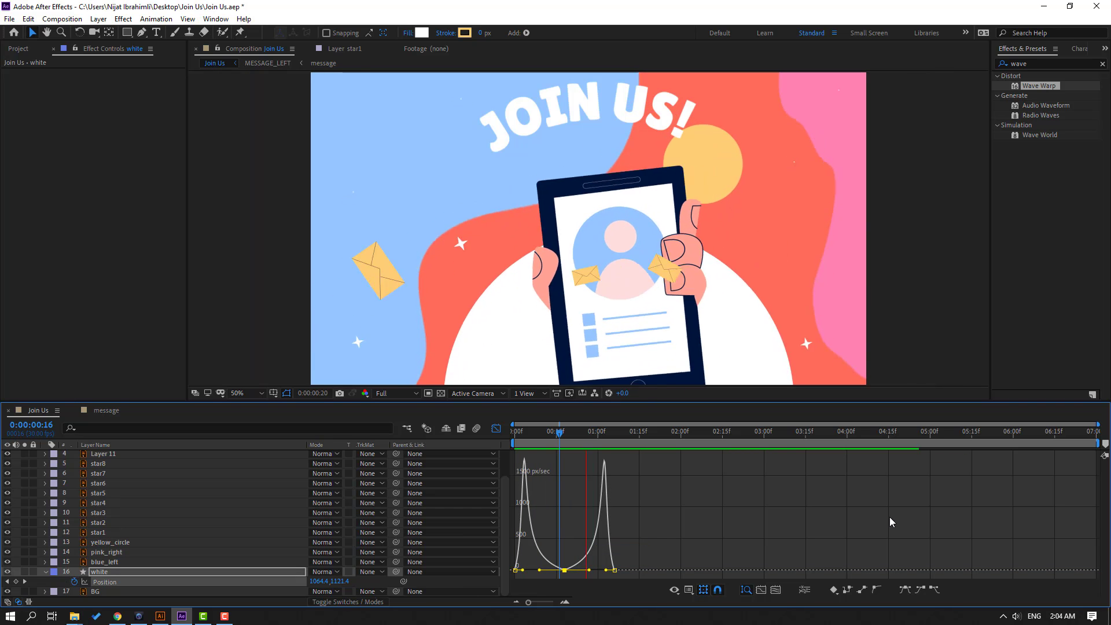
Step: Stretch white's Position keyframes so the middle one falls at 1 second and the last at 2 seconds, and preview
left_click(496, 429)
left_click_drag(625, 581, 513, 591)
left_click_drag(614, 581, 687, 582, "alt")
key("space")
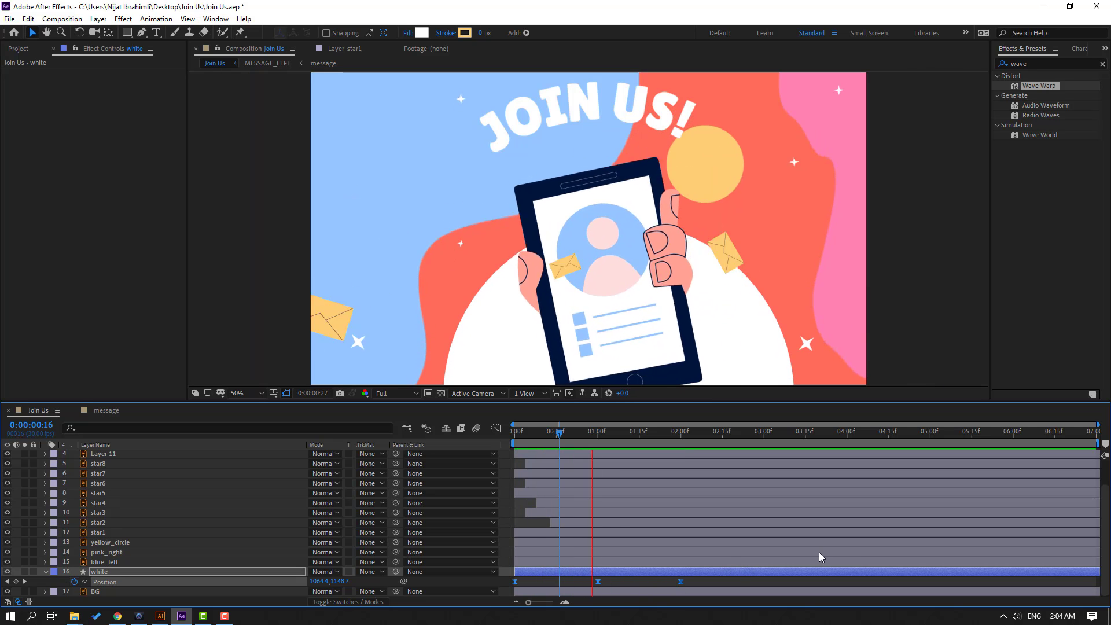
key("space")
Step: Repeat white's Position keyframes from 2, 4 and 6 seconds, preview the loop, and collapse the layer
left_click_drag(699, 581, 498, 586)
left_click_drag(668, 430, 682, 433)
left_click_drag(798, 433, 847, 432)
key("ctrl+v")
left_click_drag(991, 431, 1015, 438)
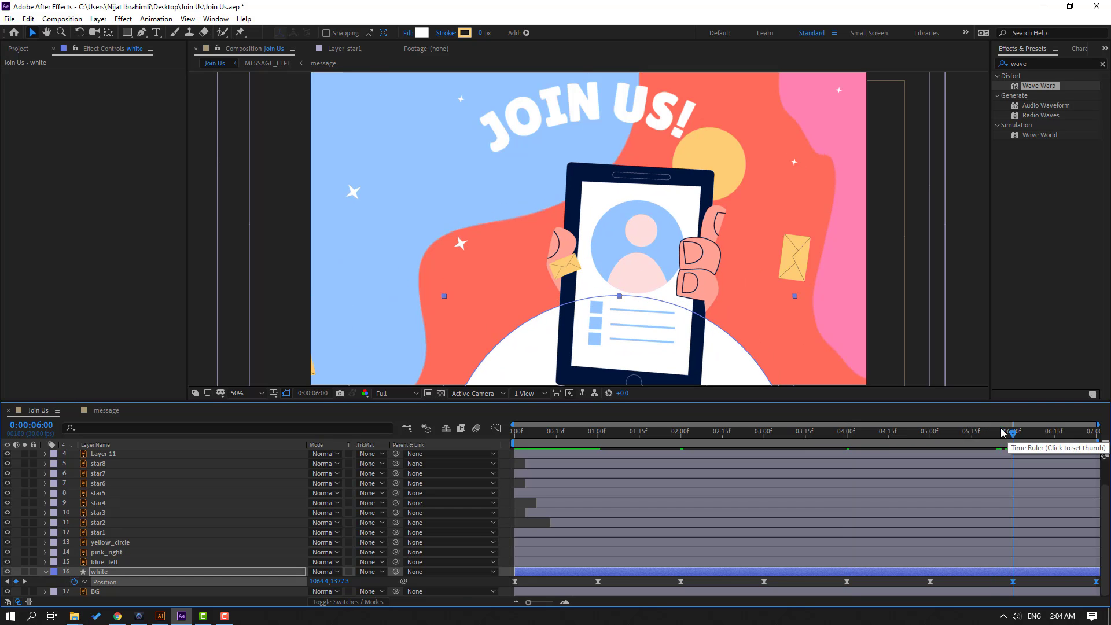
key("space")
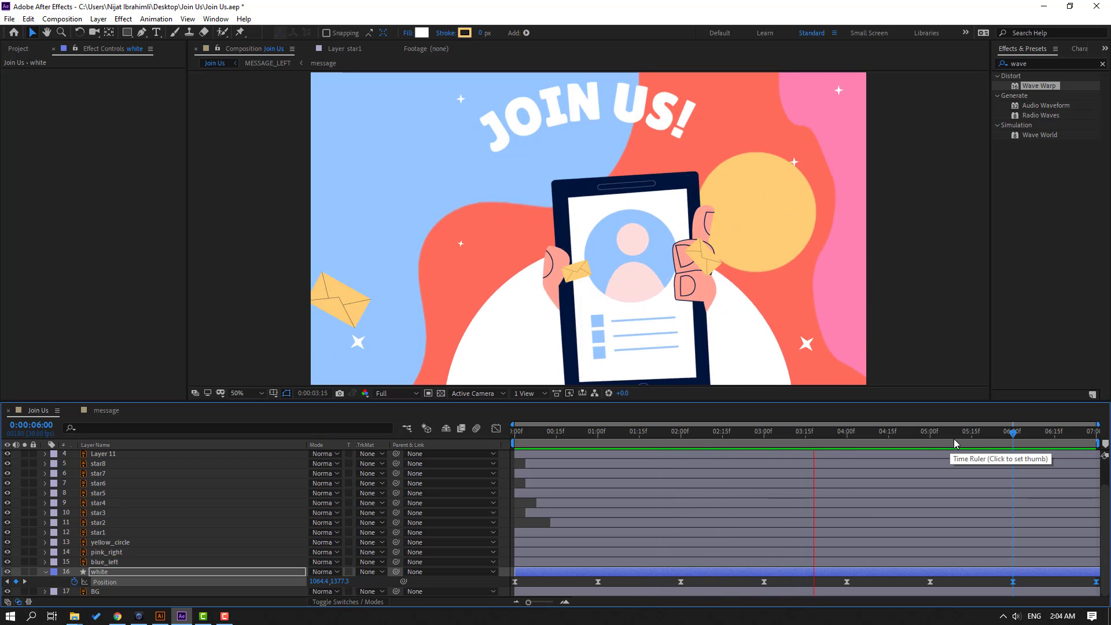
left_click_drag(843, 435, 509, 441)
left_click(45, 574)
scroll(199, 503, "up", 1)
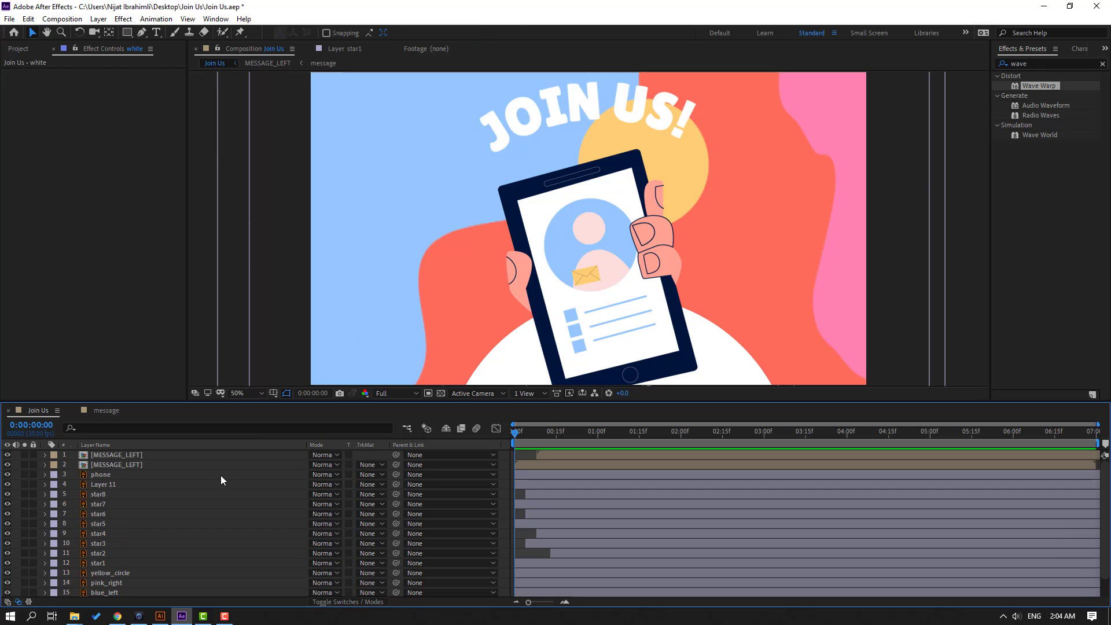
Step: Add a "Join US" text layer, move it over the phone, and fill it with white (FFFFFF)
left_click(156, 32)
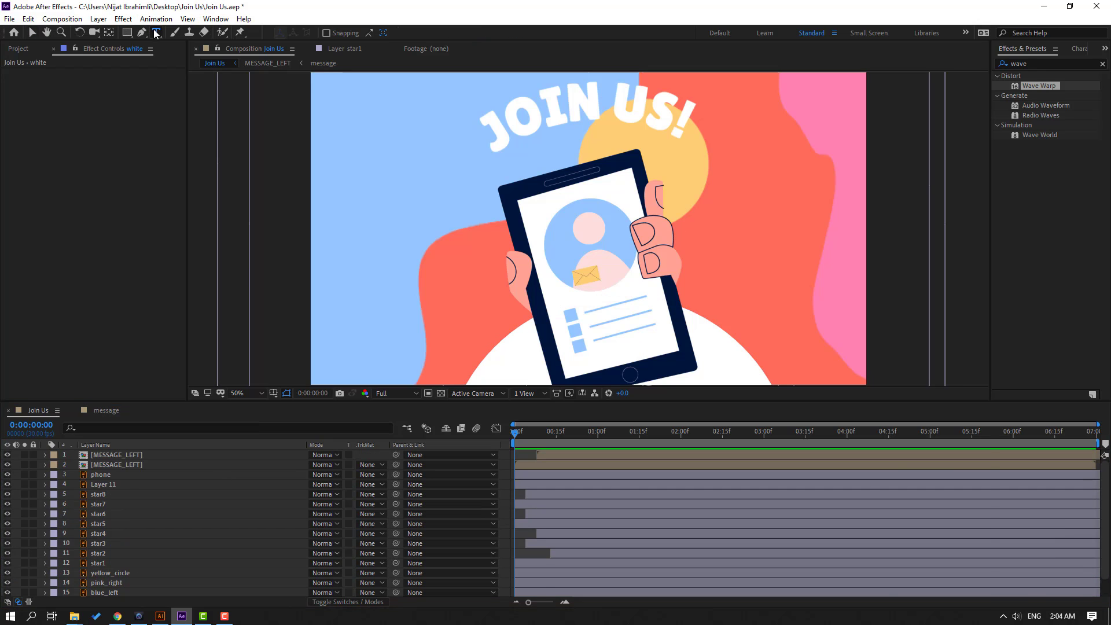
left_click(374, 211)
type("J")
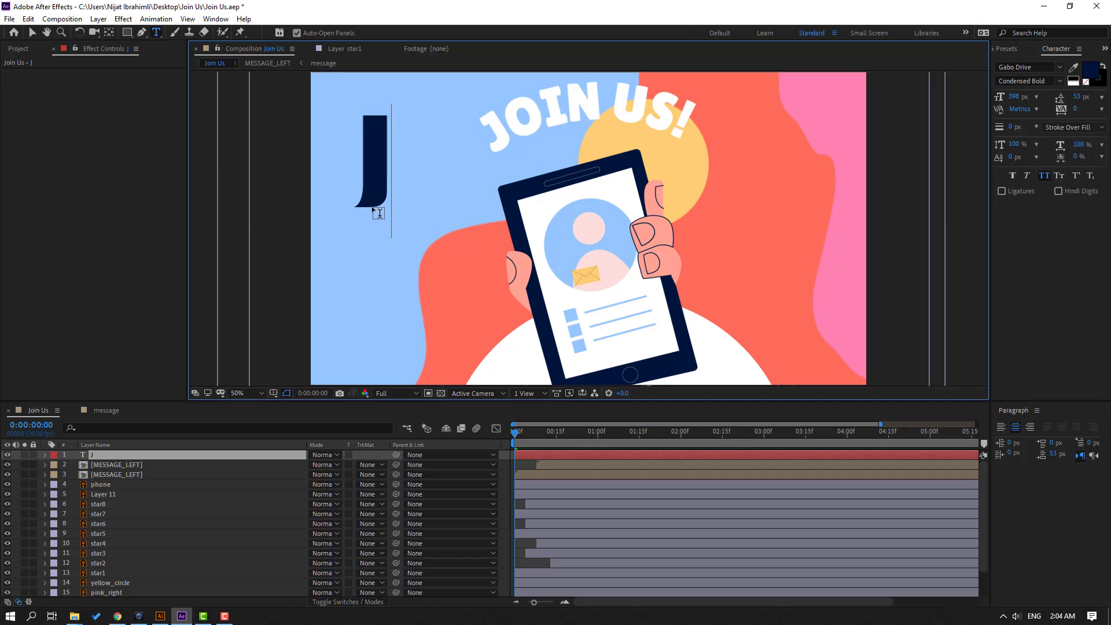
type("oin US")
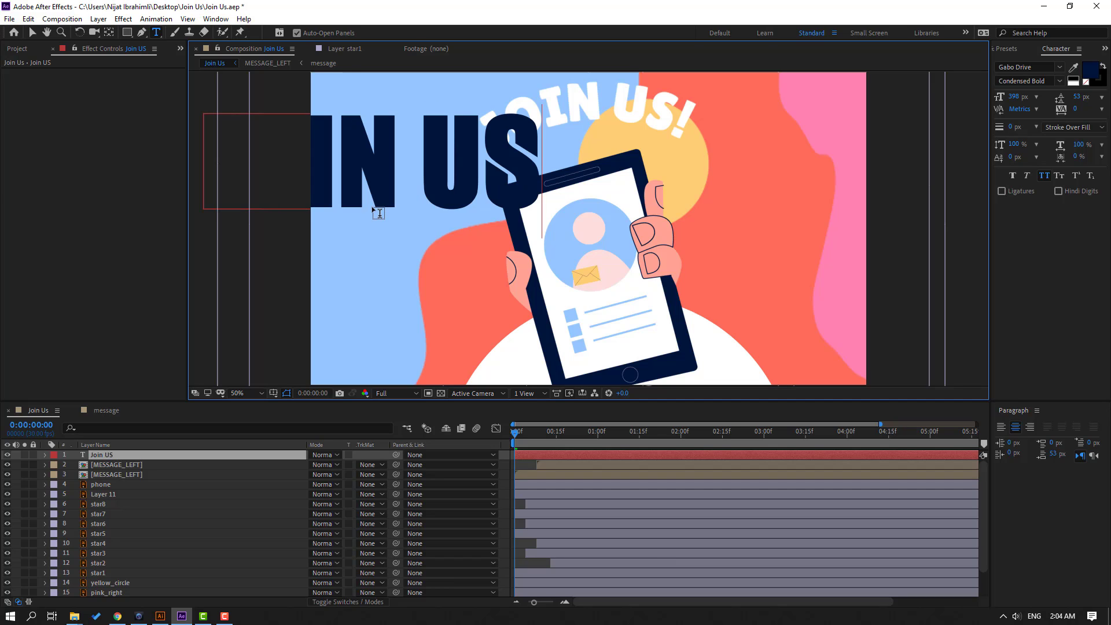
left_click(32, 33)
left_click_drag(457, 201, 572, 257)
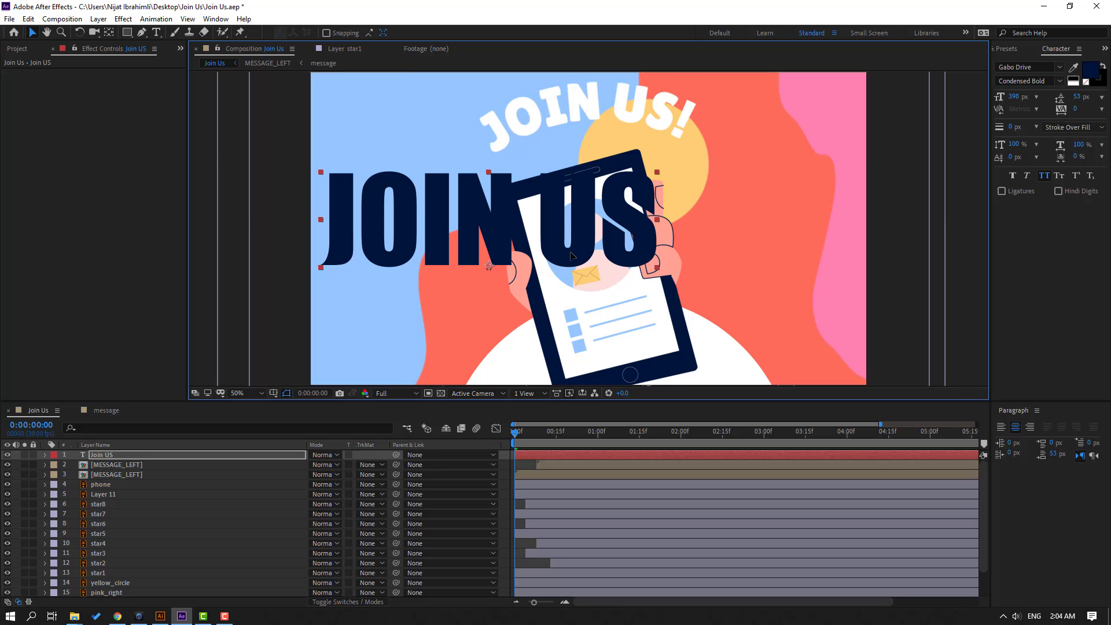
left_click(1087, 72)
left_click(495, 398)
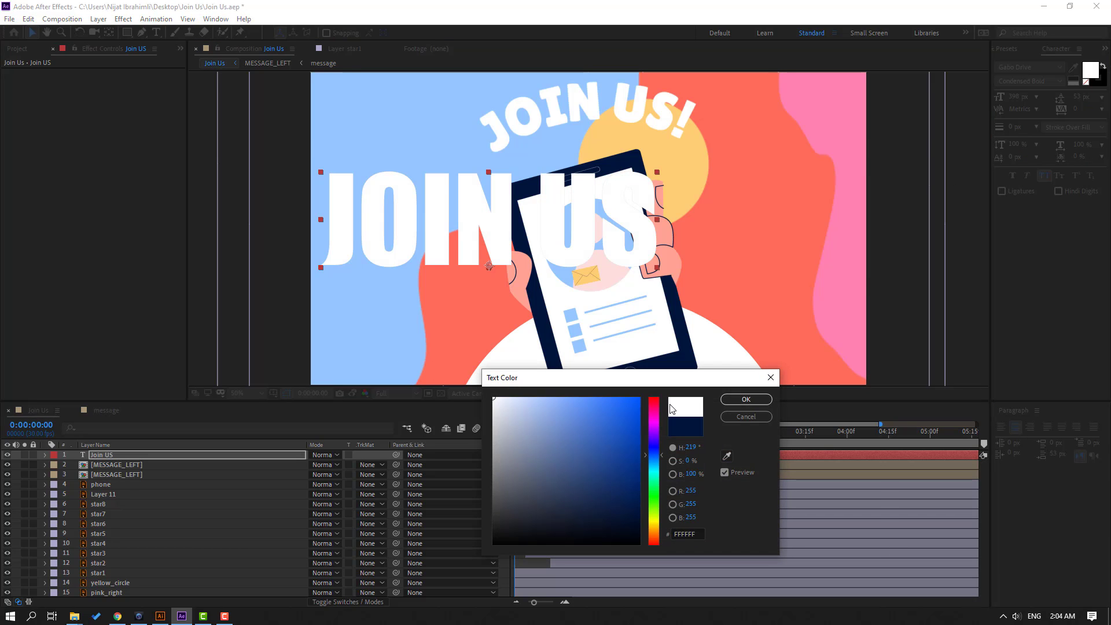
left_click(744, 399)
Step: Delete Layer 11, the original curved JOIN US! lettering
left_click(580, 104)
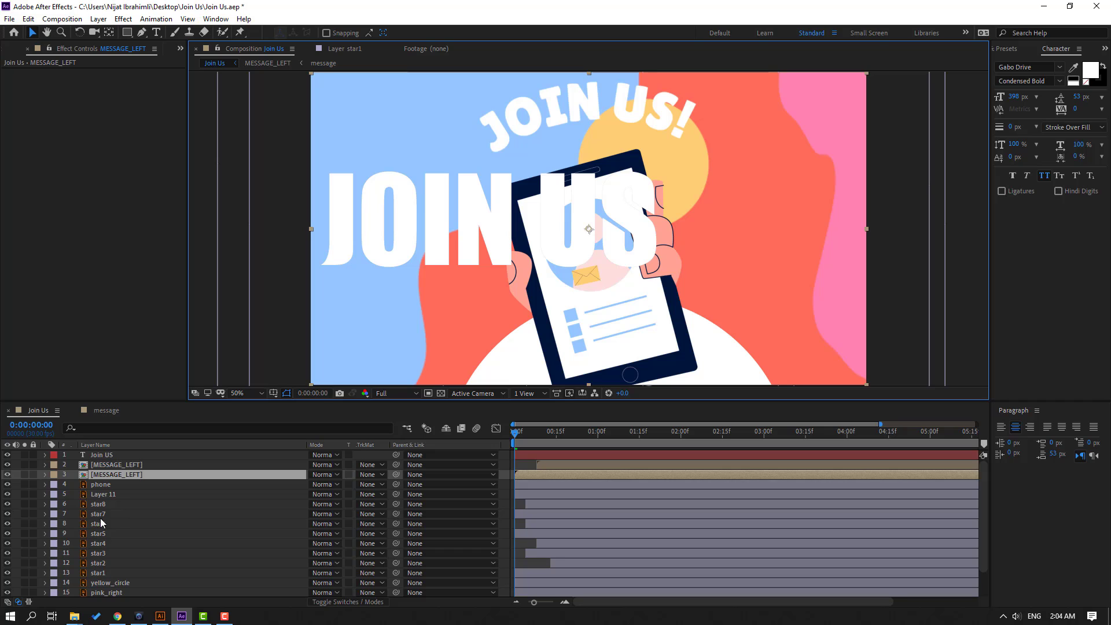
left_click(114, 496)
key("Delete")
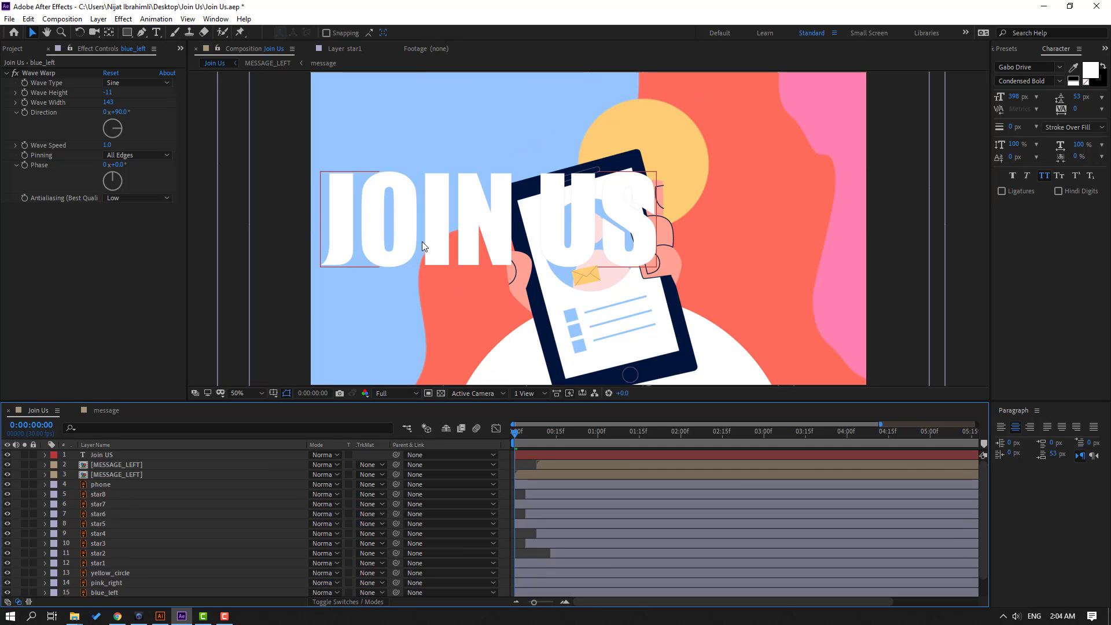
Step: Scale the Join US text to 48% and position it above the phone near the composition's upper edge
left_click(460, 259)
left_click_drag(460, 259, 546, 174)
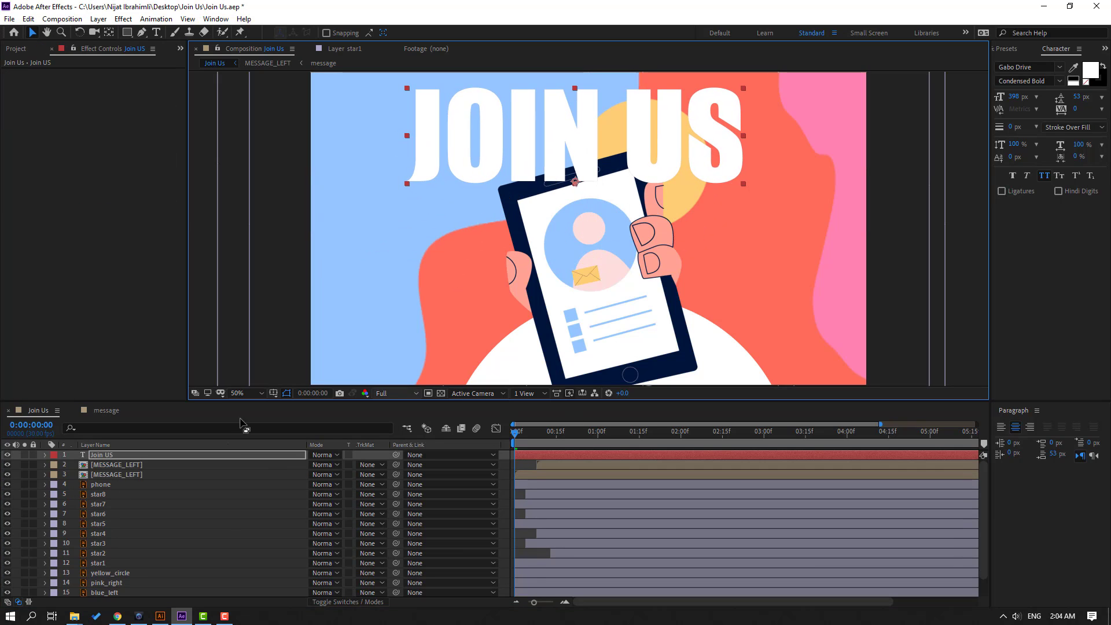
key("s")
left_click_drag(324, 465, 294, 465)
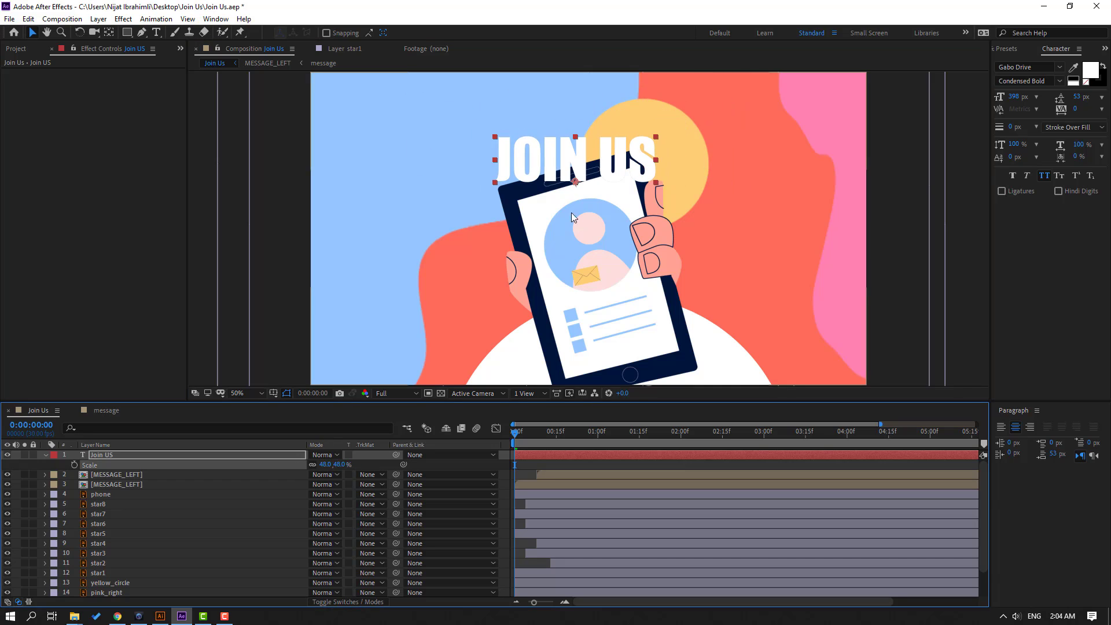
left_click_drag(580, 157, 586, 115)
Step: Apply Animation Composer 3's Overshoot Position & Scale Characters text transition as an In animation to Join US
left_click(216, 18)
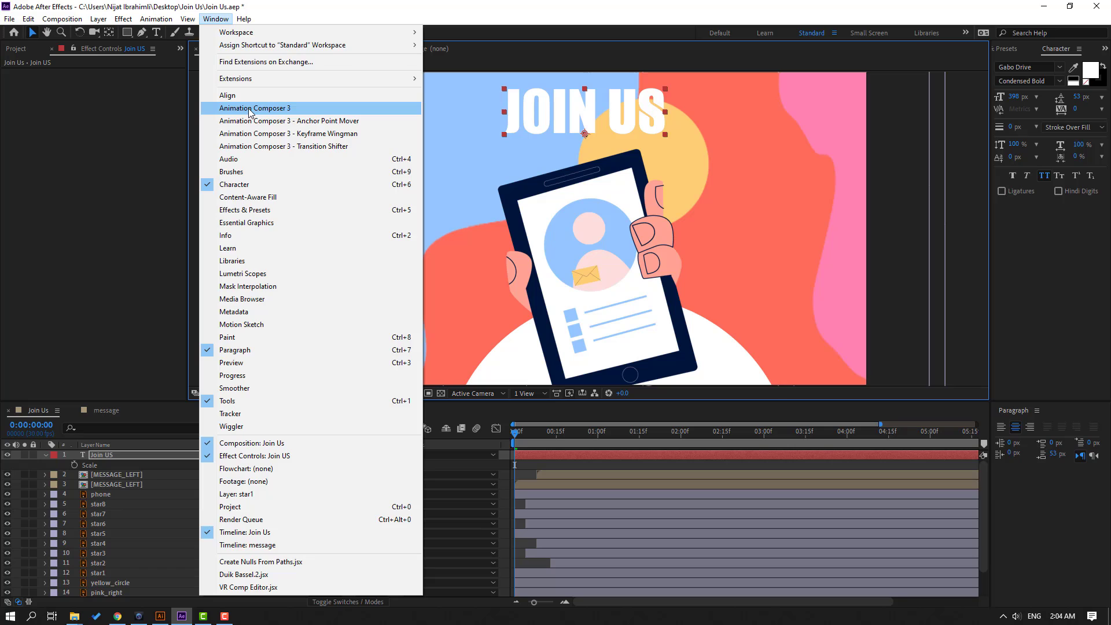
left_click(250, 110)
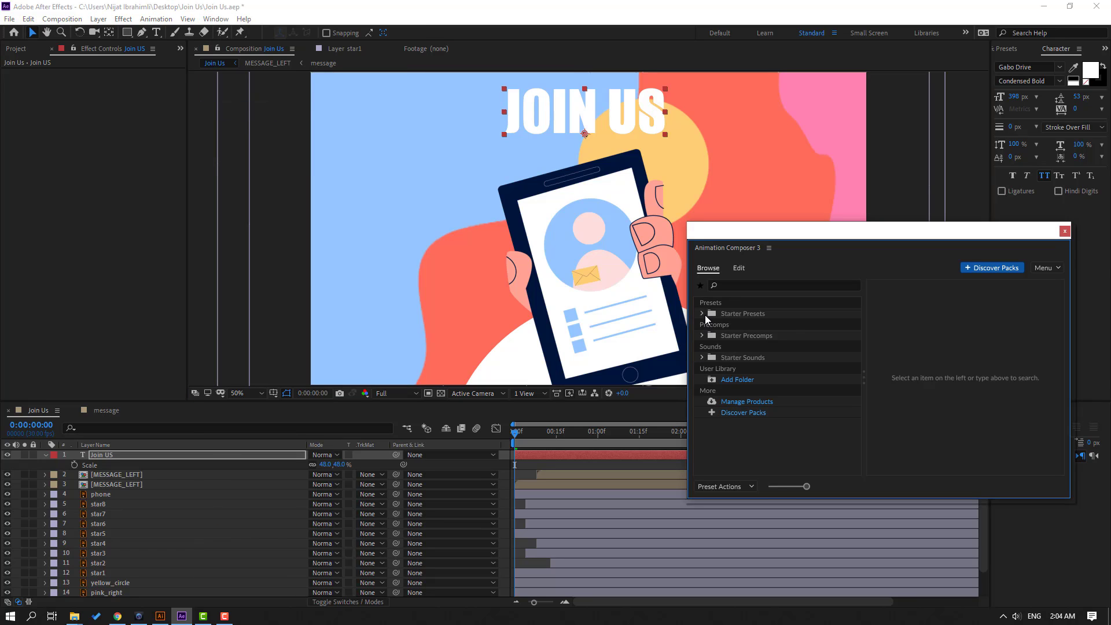
left_click(704, 315)
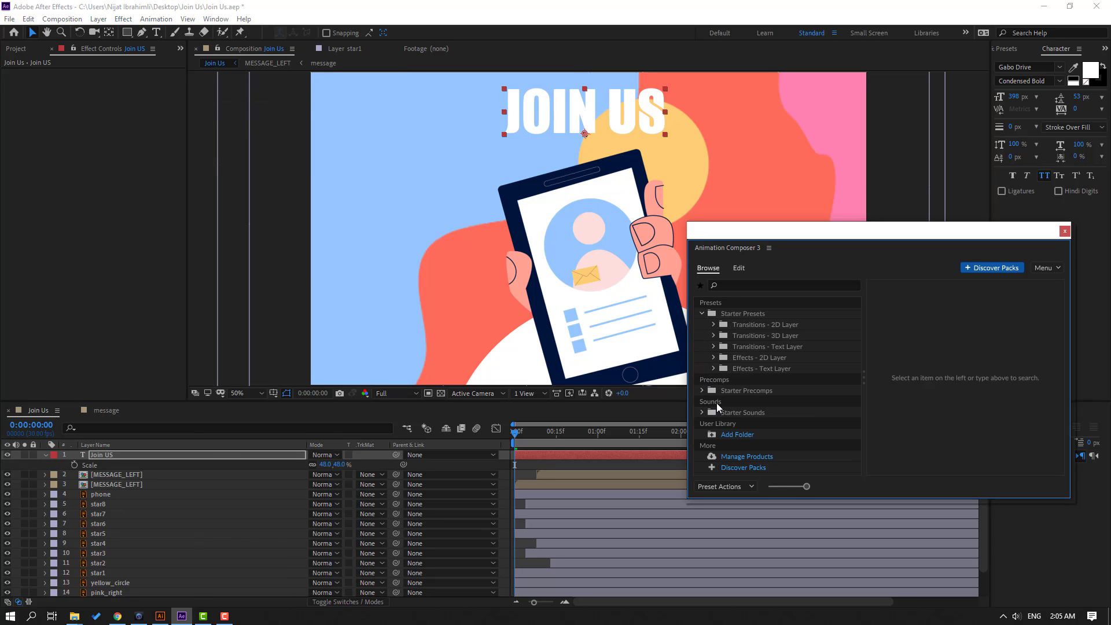
left_click(714, 347)
left_click(725, 358)
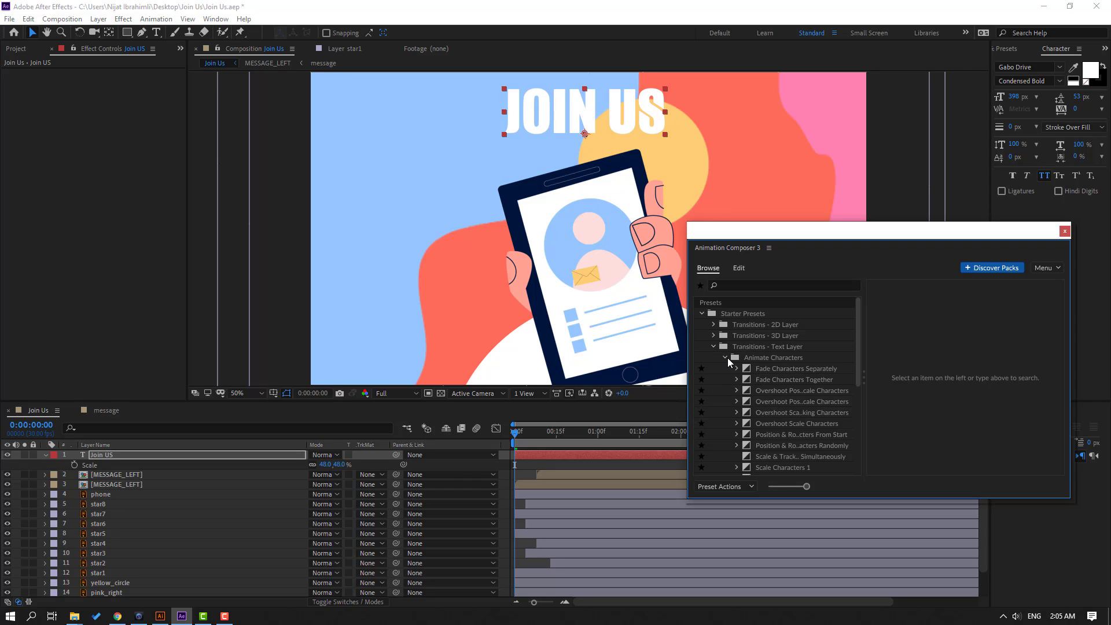
left_click(773, 412)
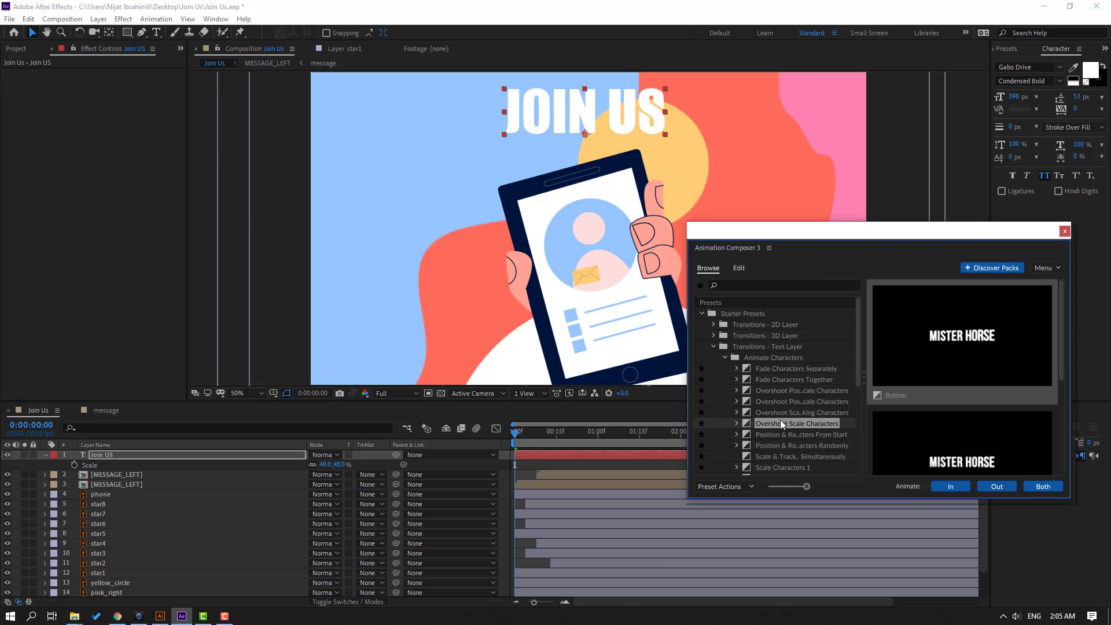
left_click(782, 402)
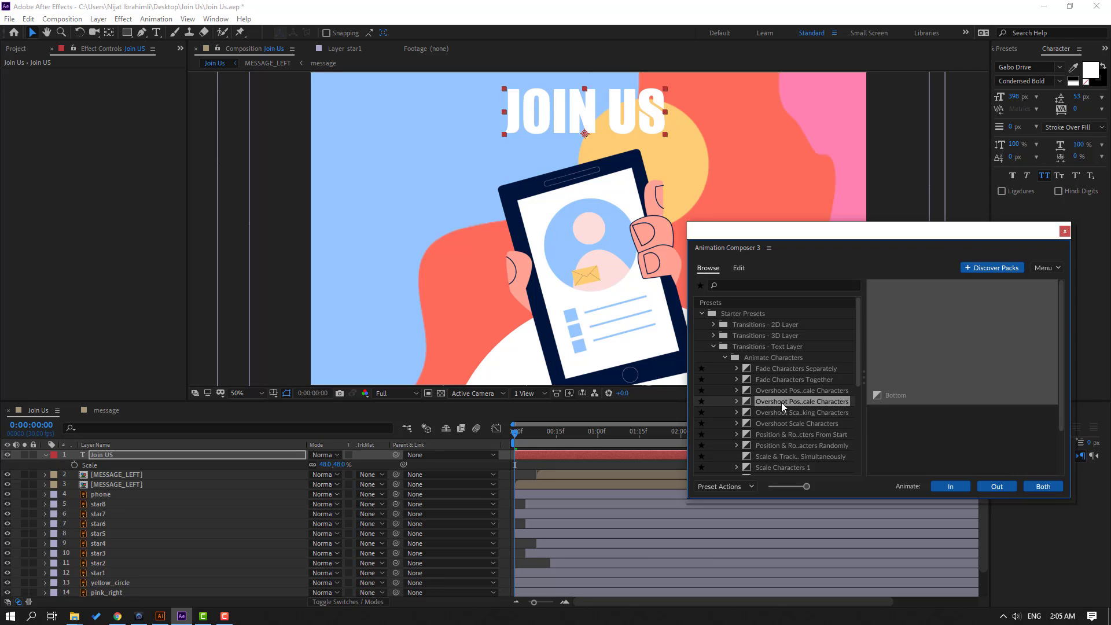
left_click(950, 488)
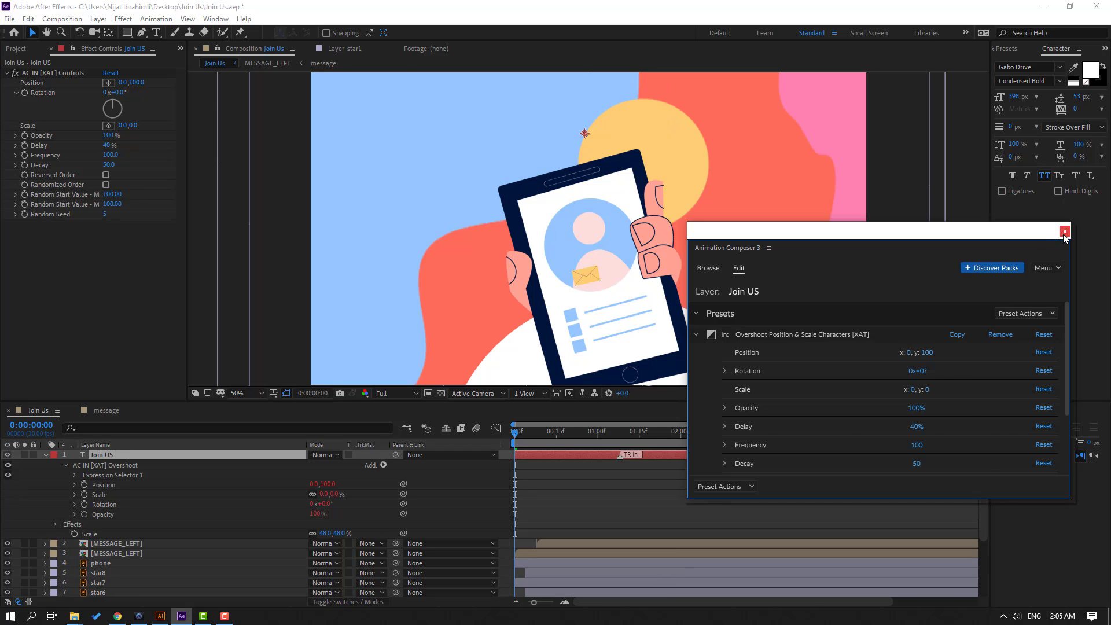
left_click(1065, 231)
Step: Preview the Join US text animation and shift the text slightly right above the phone
key("space")
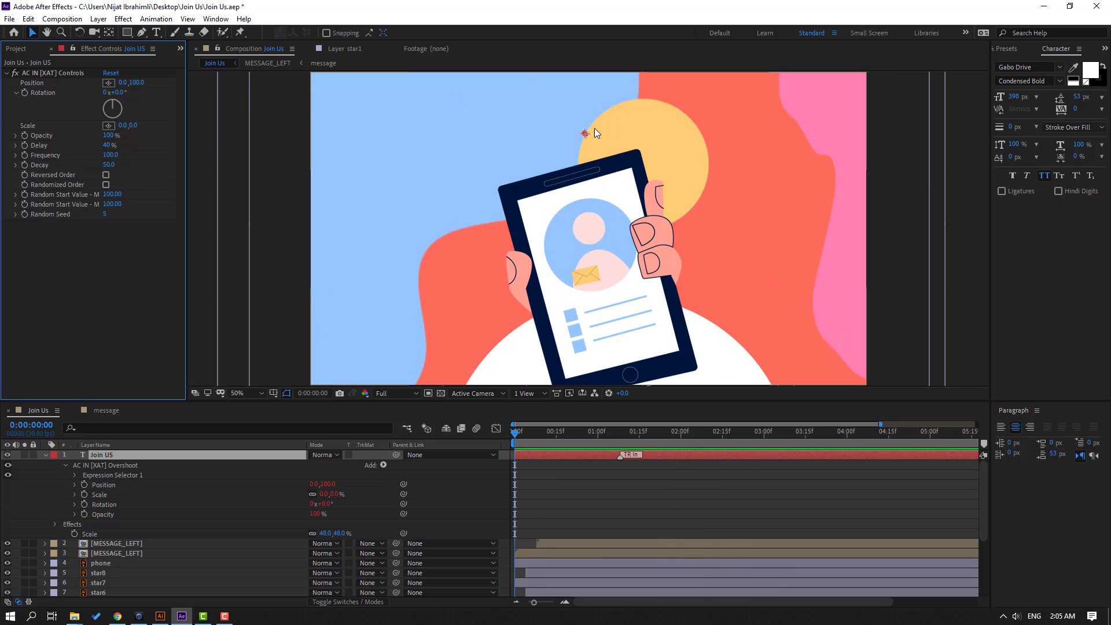
key("space")
left_click_drag(566, 125, 580, 121)
key("space")
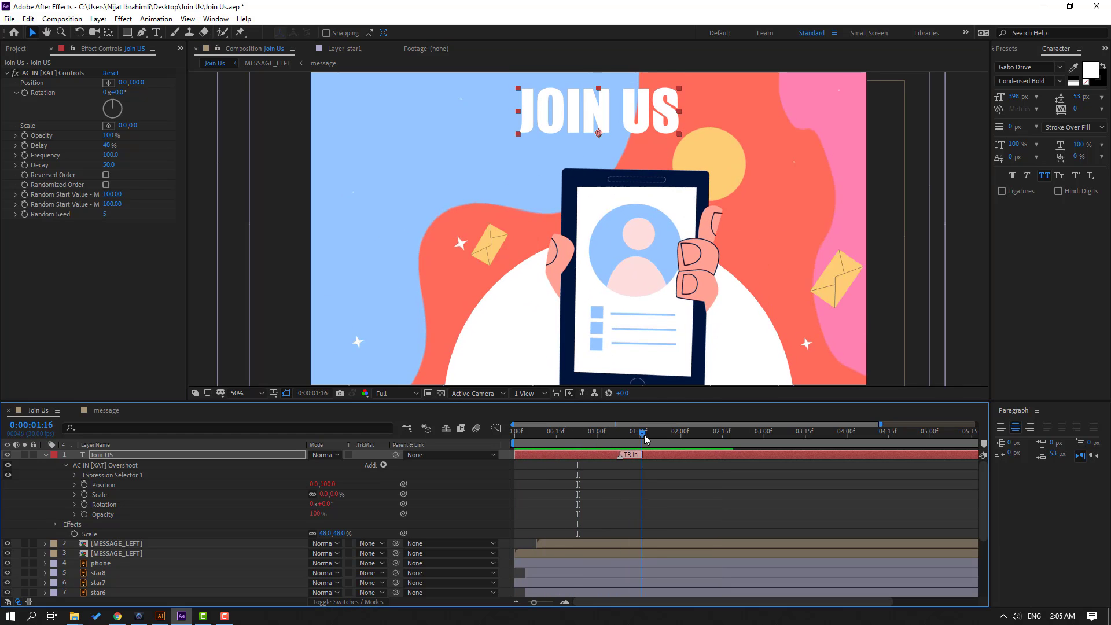
key("space")
Step: Keyframe Join US Opacity from 100% at its transition-in marker to 0% at 0:00:01:26, and check the fade
key("t")
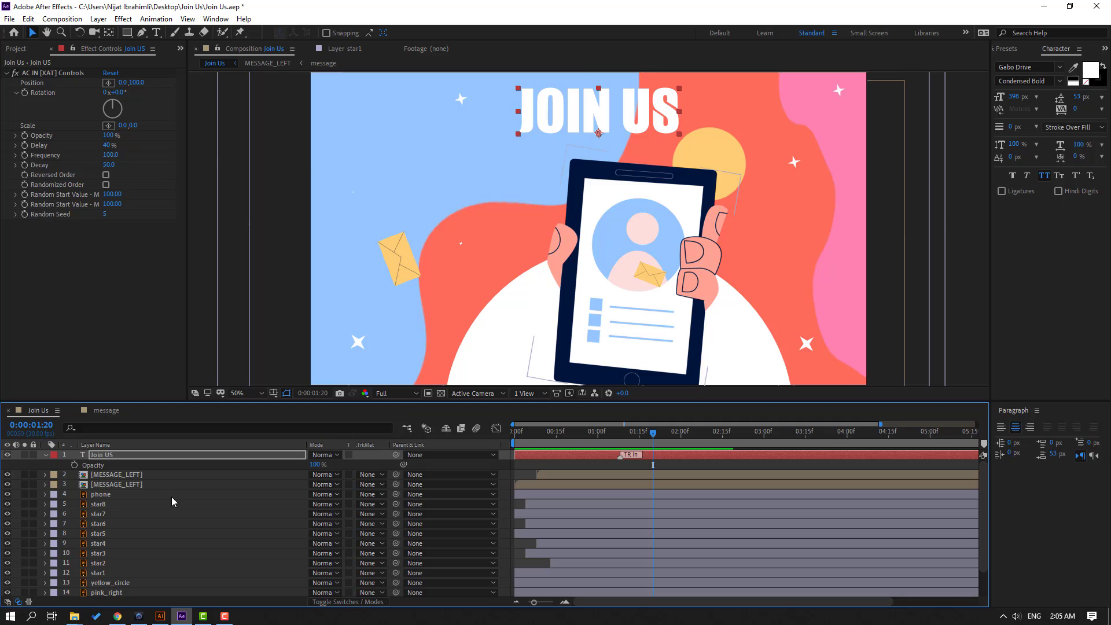
left_click(75, 465)
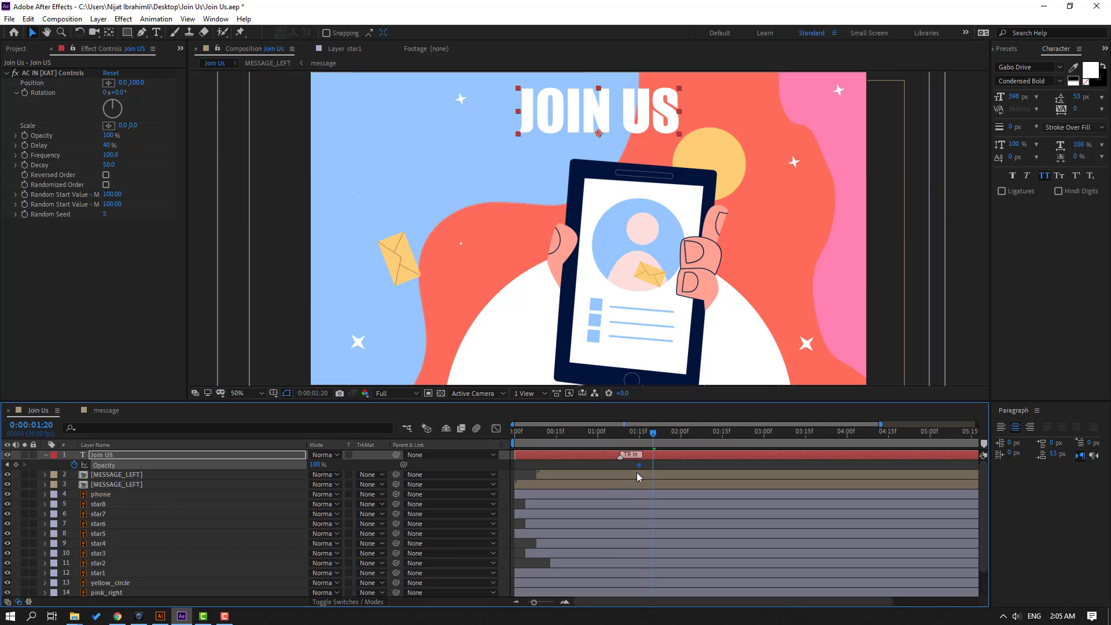
left_click(670, 435)
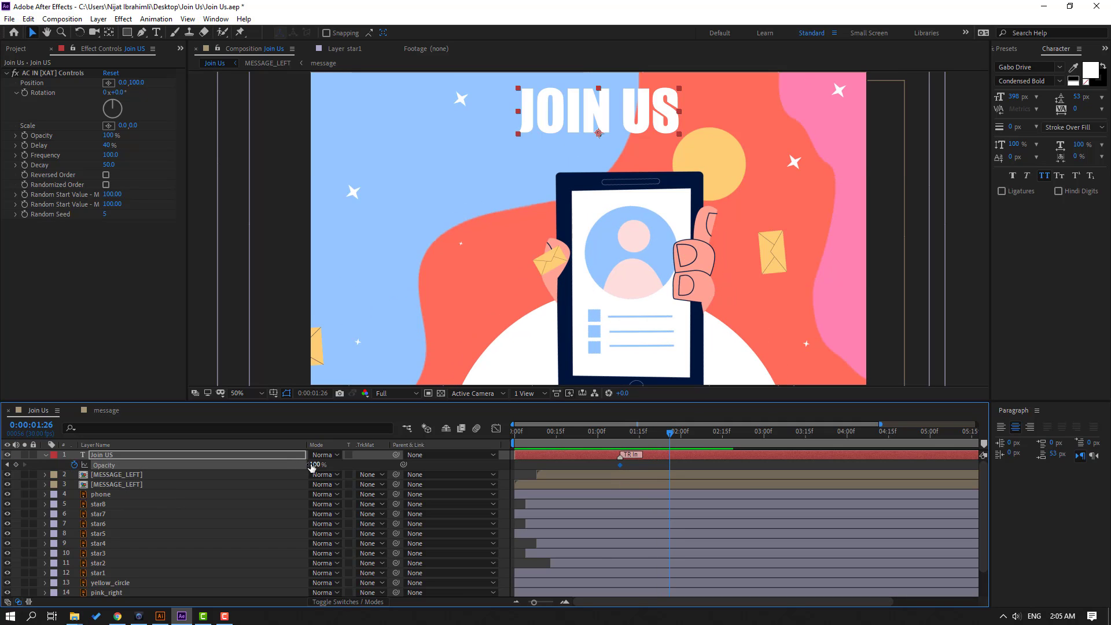
type("0")
key("Return")
left_click_drag(608, 438, 671, 441)
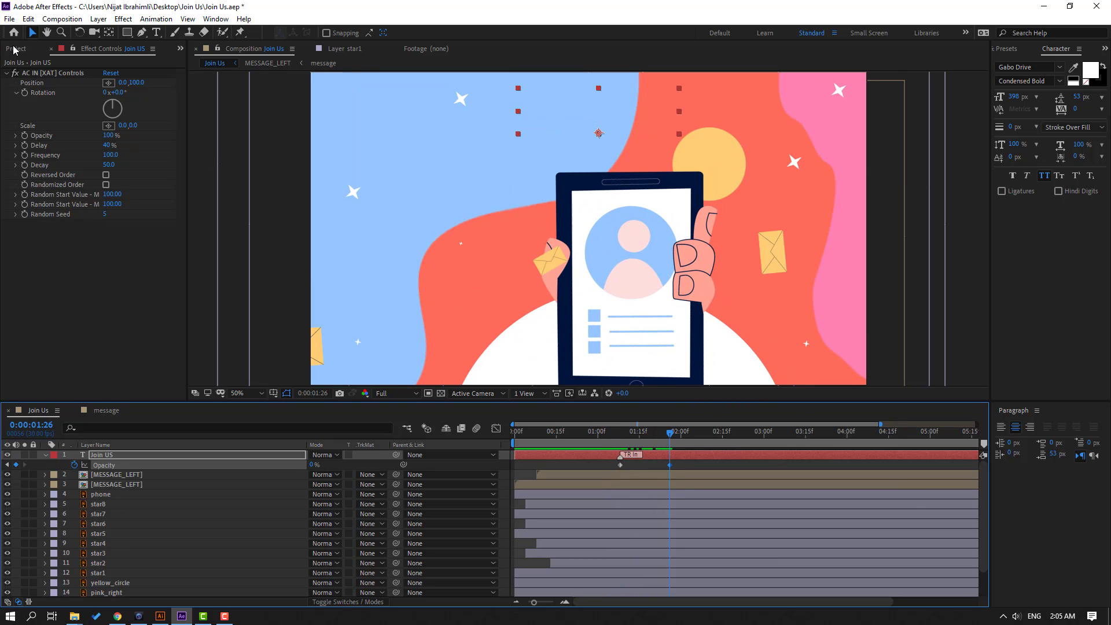
Step: Split the Join US layer at 0:00:01:26, remove the part after it, and collapse the layer
left_click(27, 19)
left_click(69, 182)
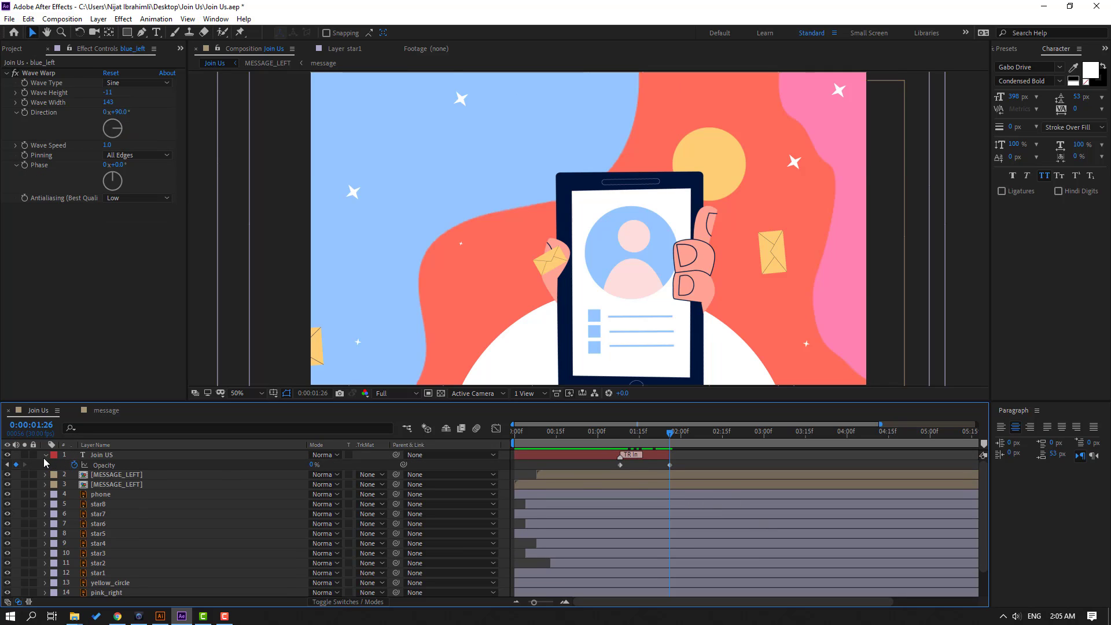
left_click(45, 455)
Step: Duplicate the Join US layer three times and place the copies end to end through the 7-second timeline
left_click(115, 456)
key("ctrl+d")
left_click_drag(550, 456, 854, 455)
key("ctrl+d")
key("minus")
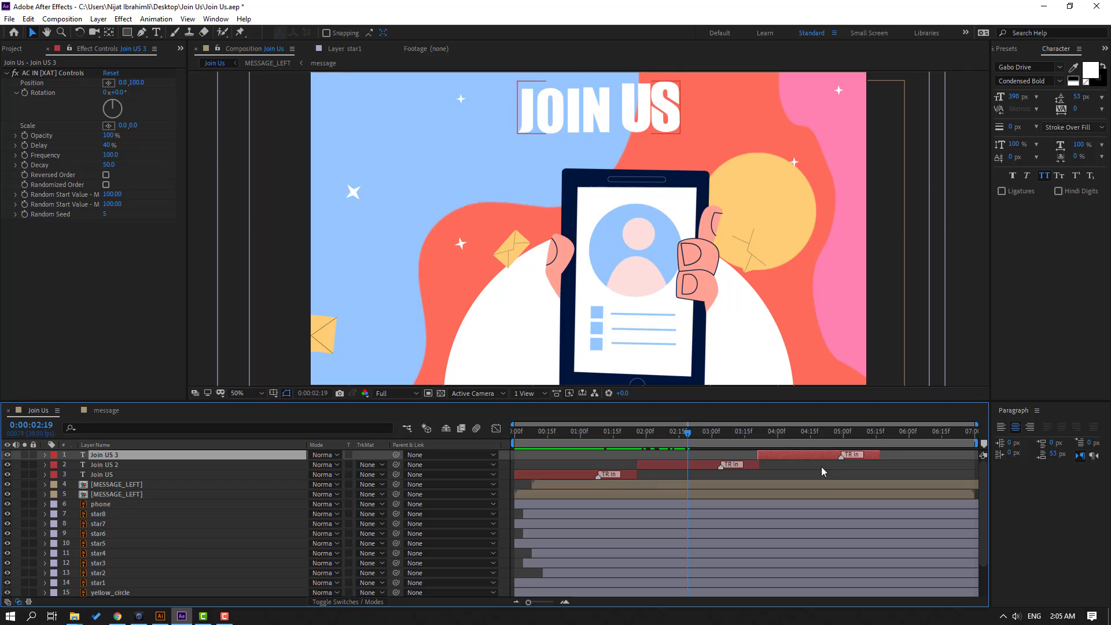
key("ctrl+d")
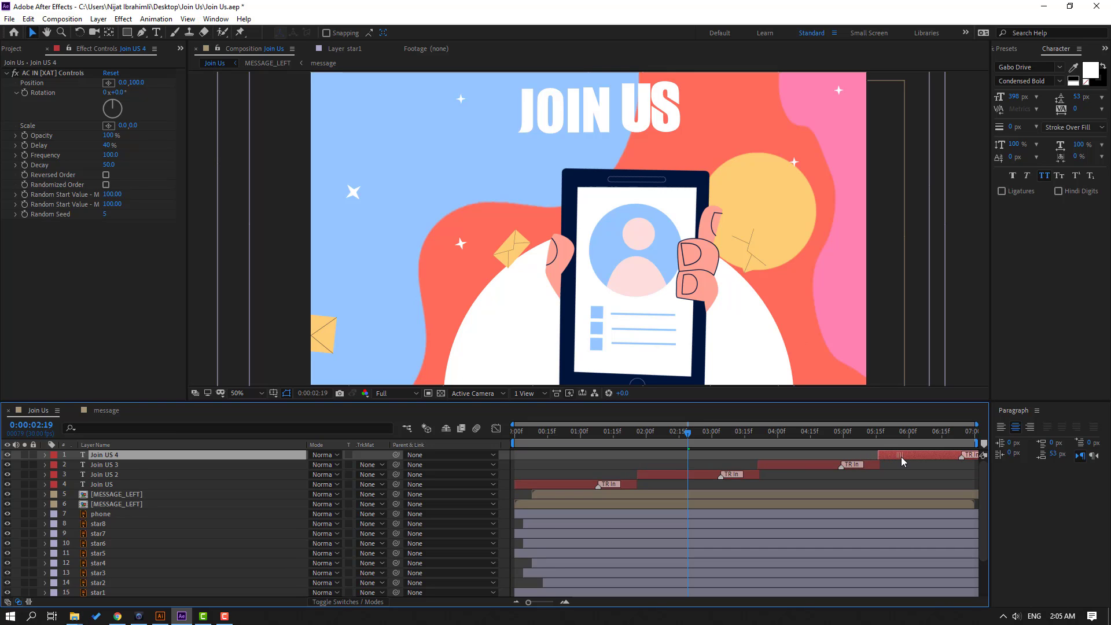